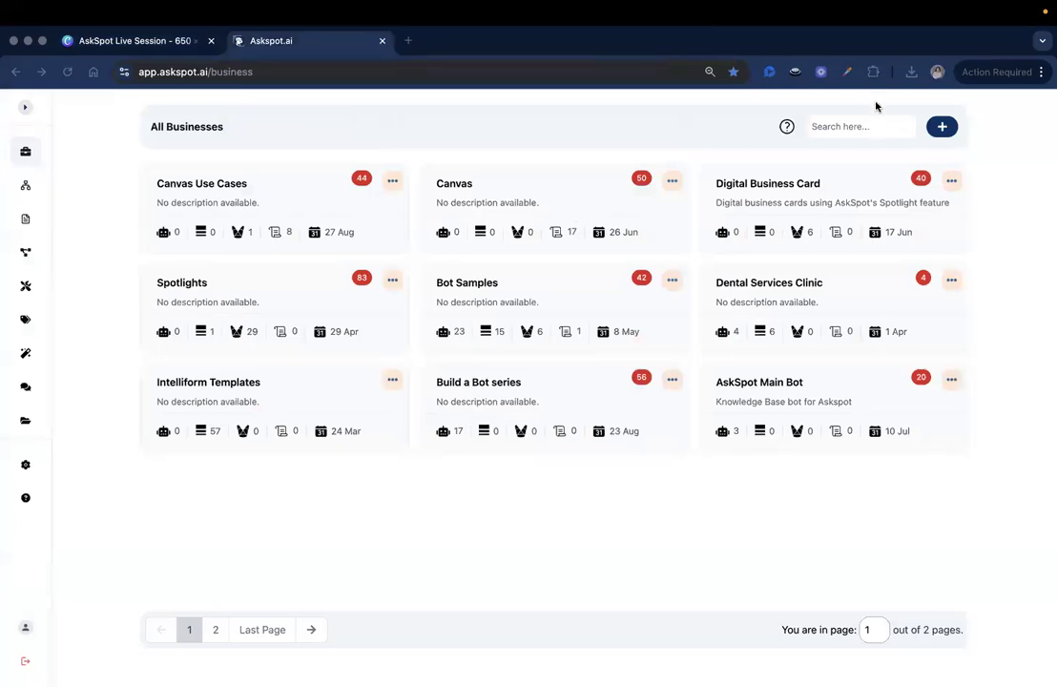
Step: Create an IntelliForm named 'AI Thought Leadership Linkedin' in Bot Samples and open its builder
click(486, 499)
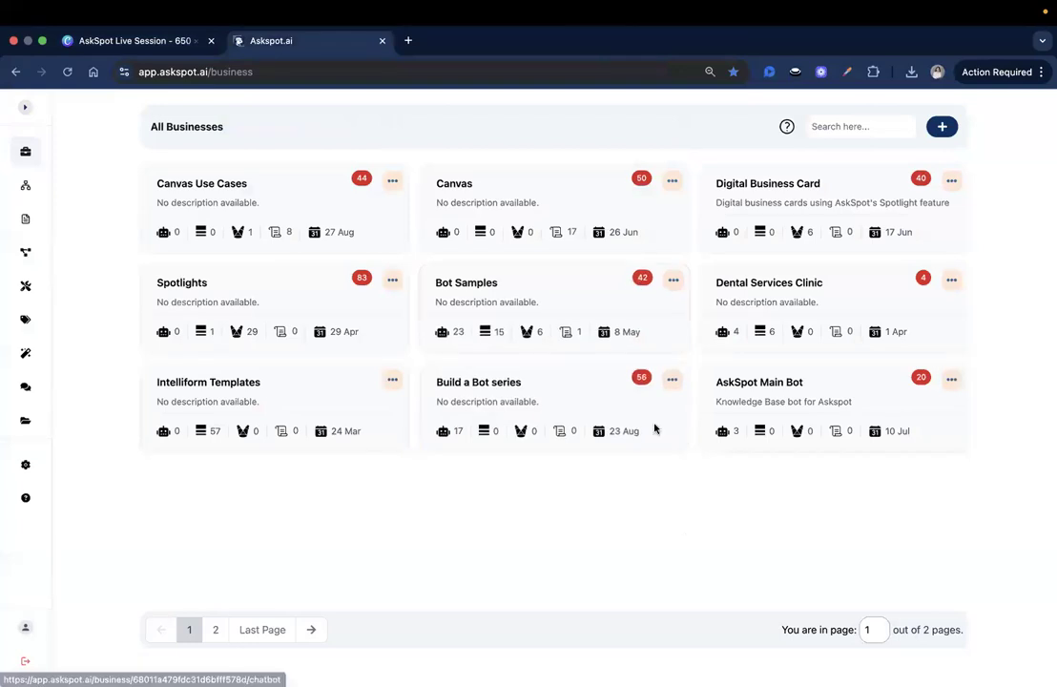
click(466, 295)
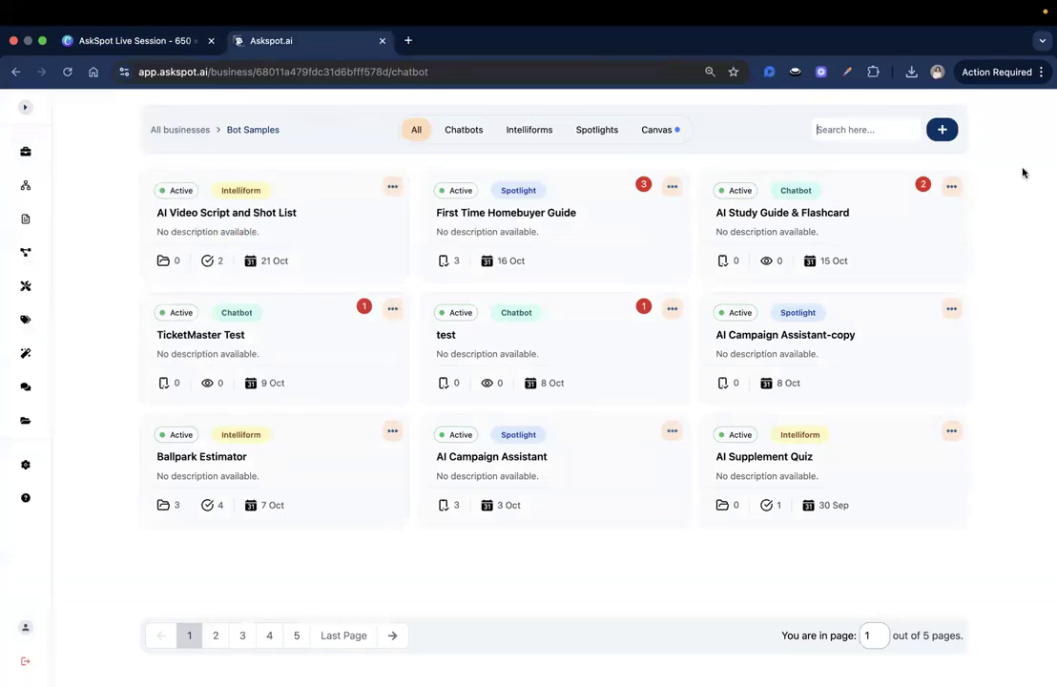
click(942, 129)
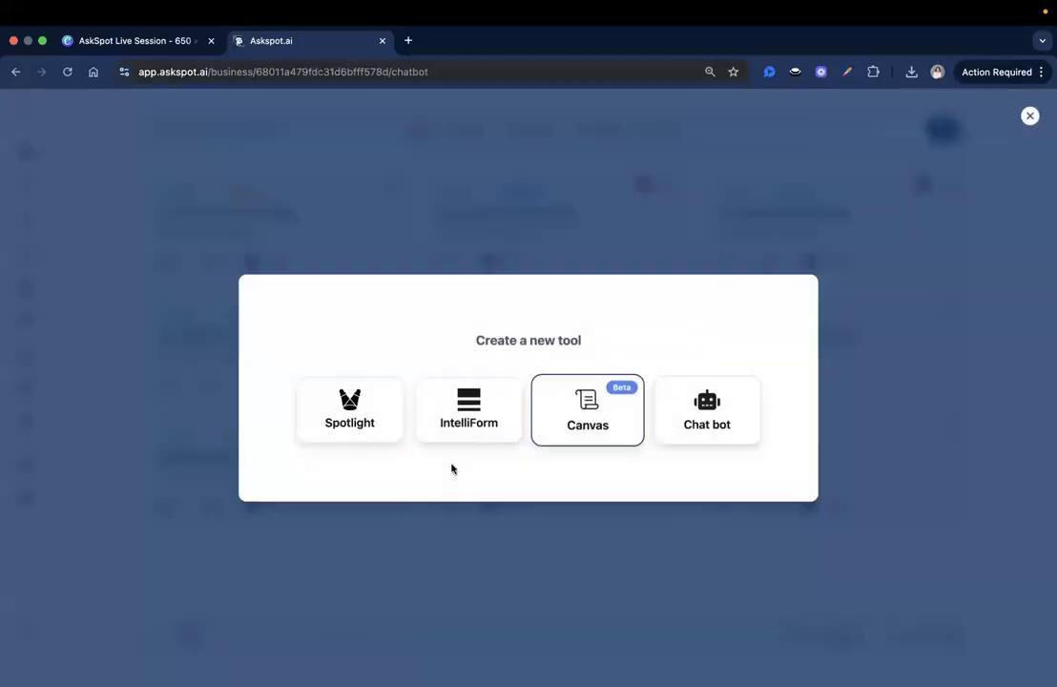
click(482, 414)
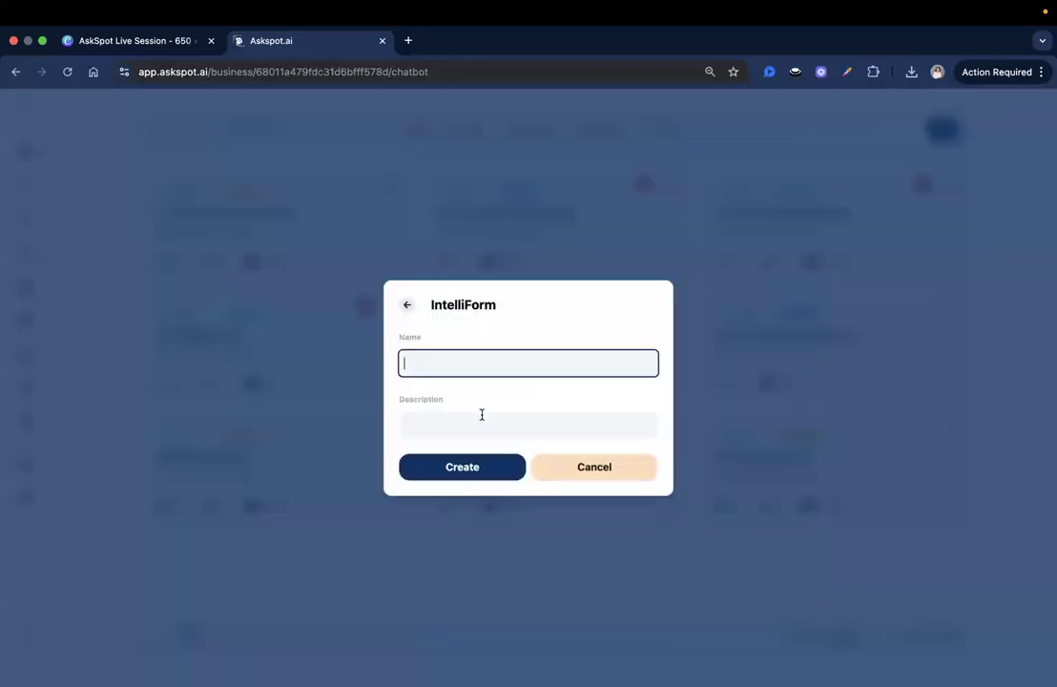
text(AI Thought Leadership Linkedin)
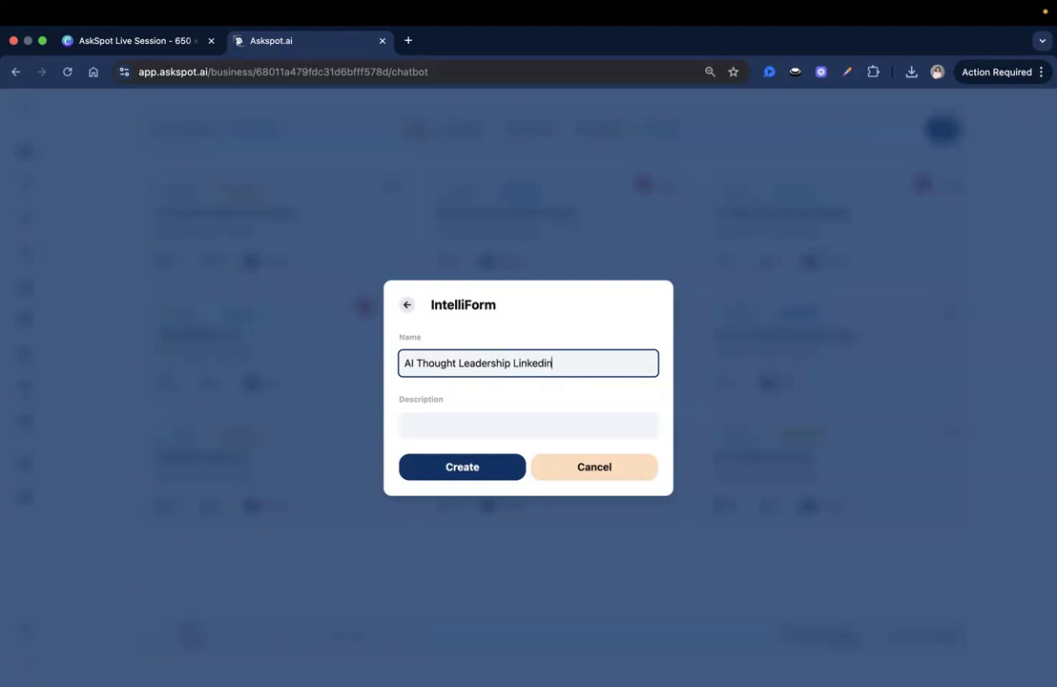
click(461, 471)
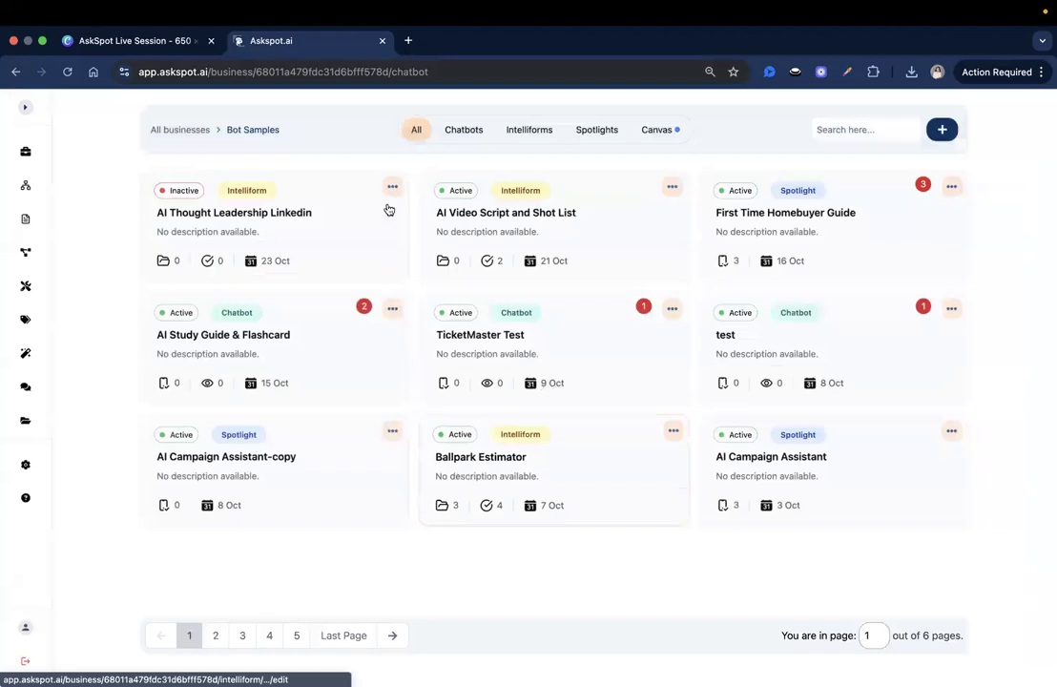
click(261, 222)
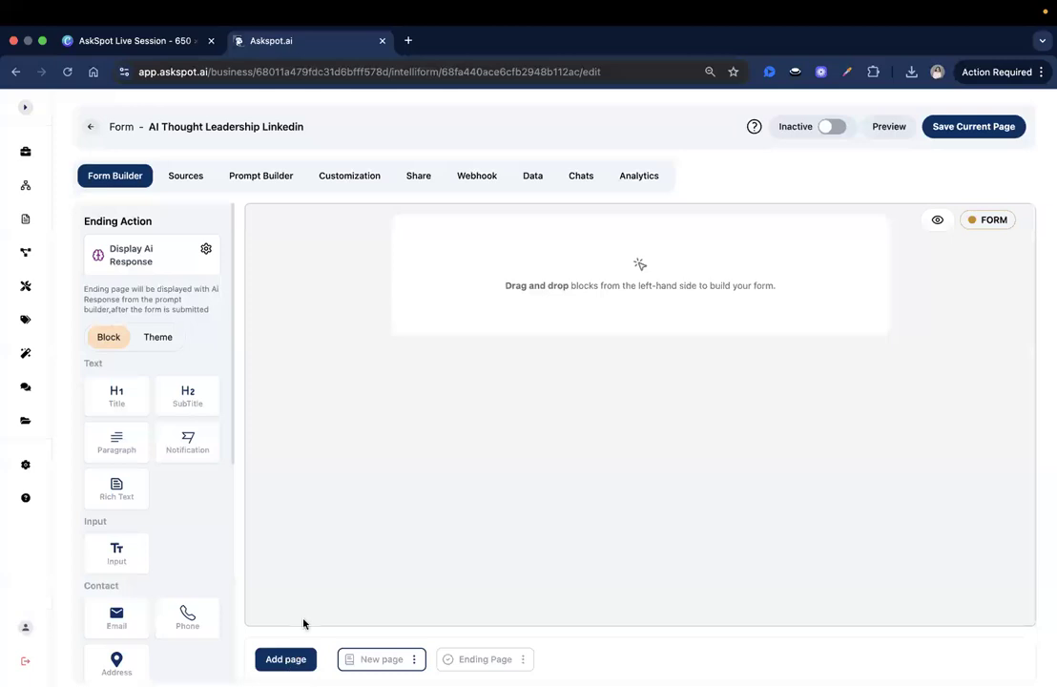
Step: Insert a Cover page before the form page and delete its default welcome block
click(290, 660)
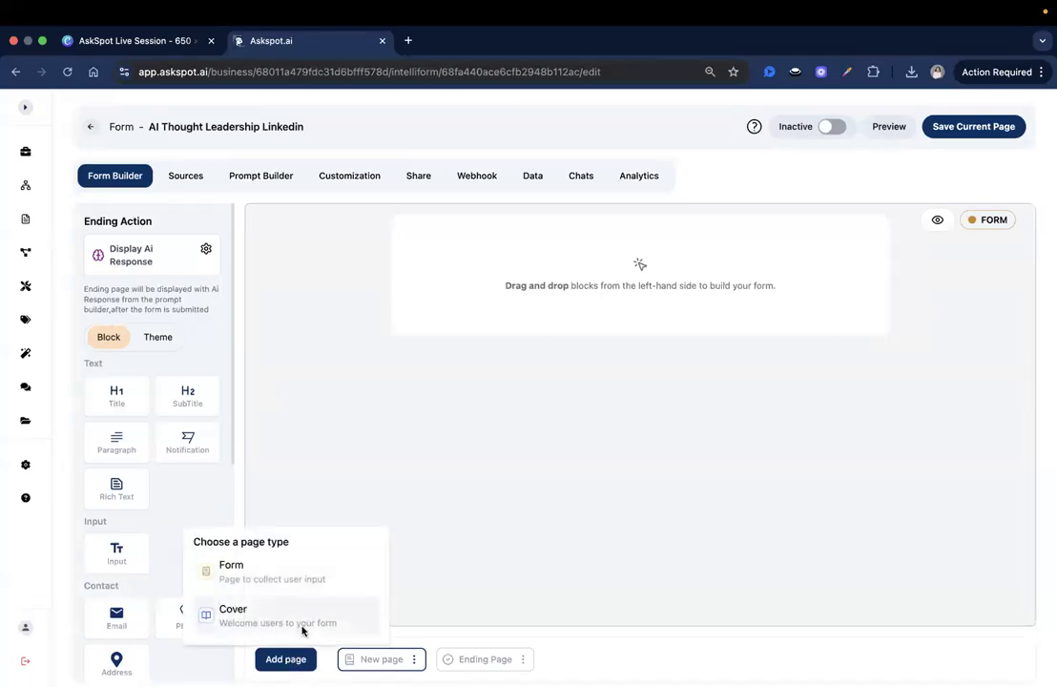
click(302, 622)
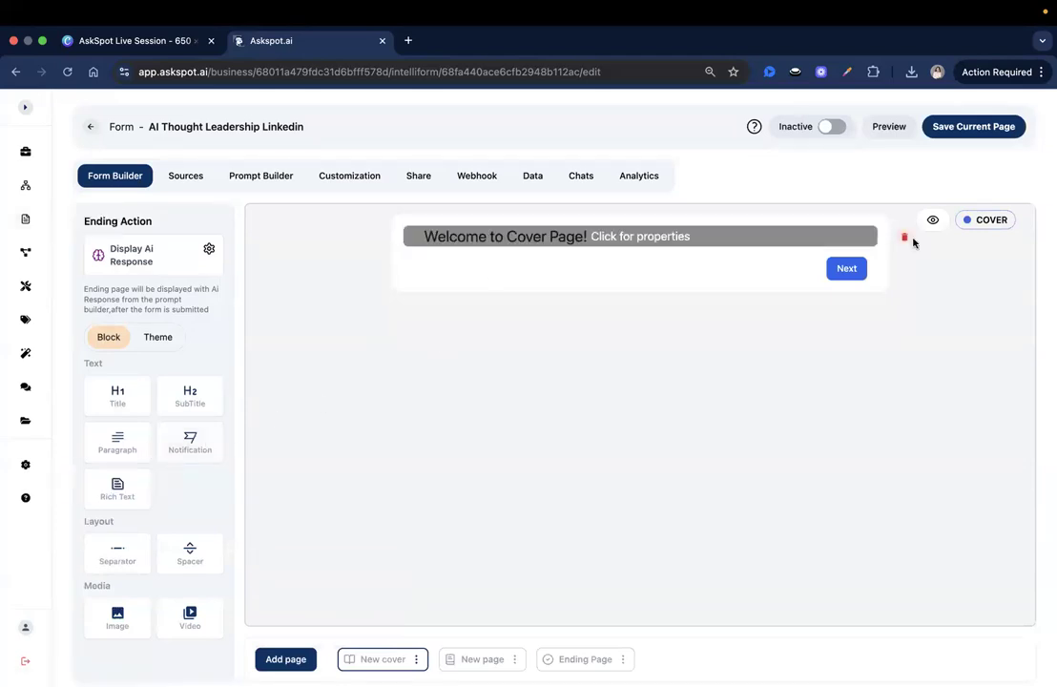
click(903, 239)
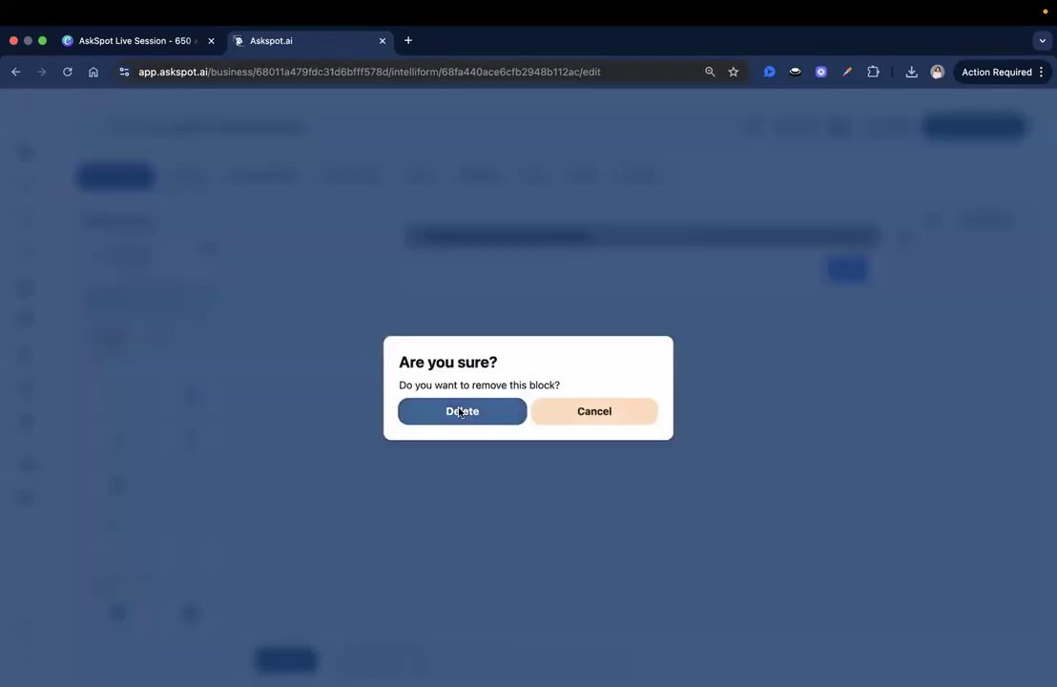
click(462, 411)
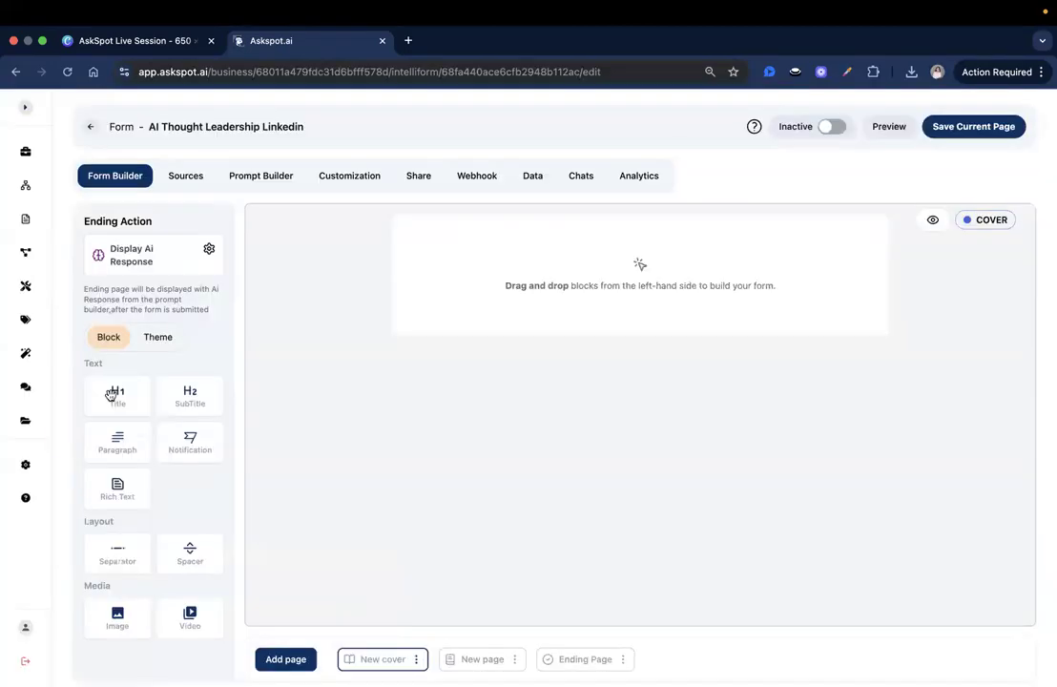
Step: Add a Heading 1 rich text title 'AI Thought Leadership Post Generator' to the cover
drag(118, 486, 470, 242)
click(471, 238)
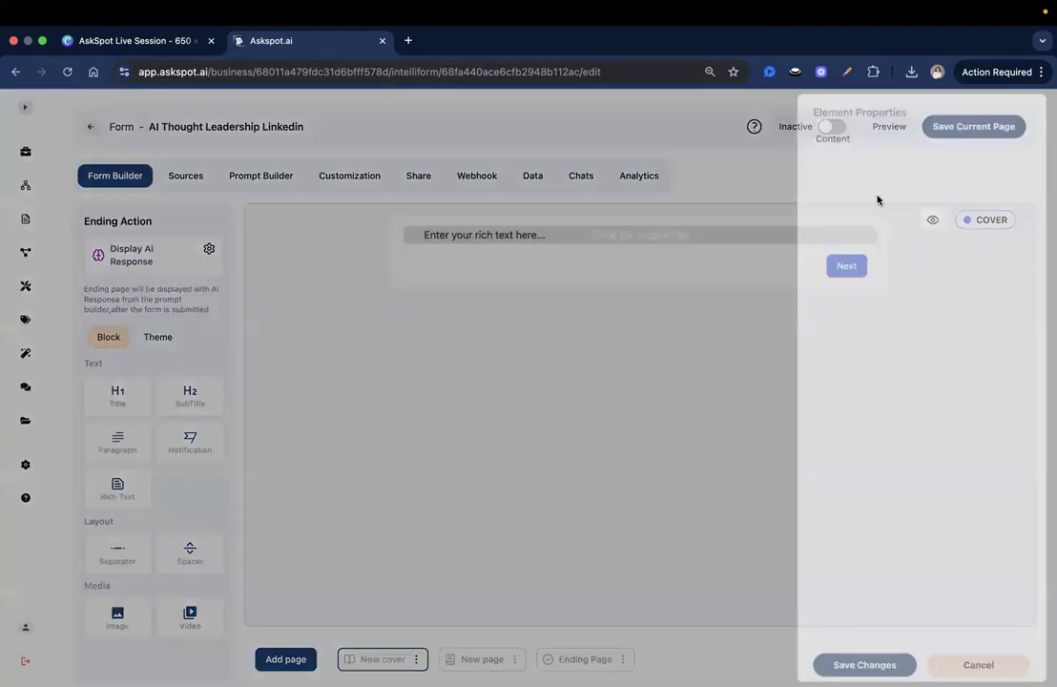
triple_click(871, 222)
text(AI Thought Leadership Post Gener)
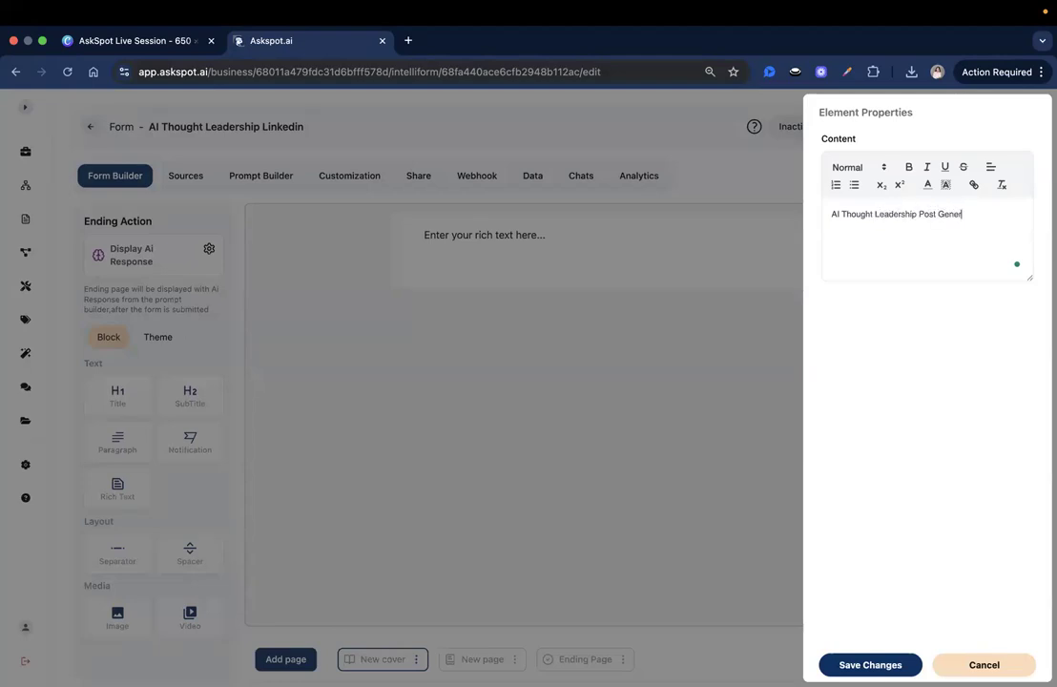
triple_click(965, 213)
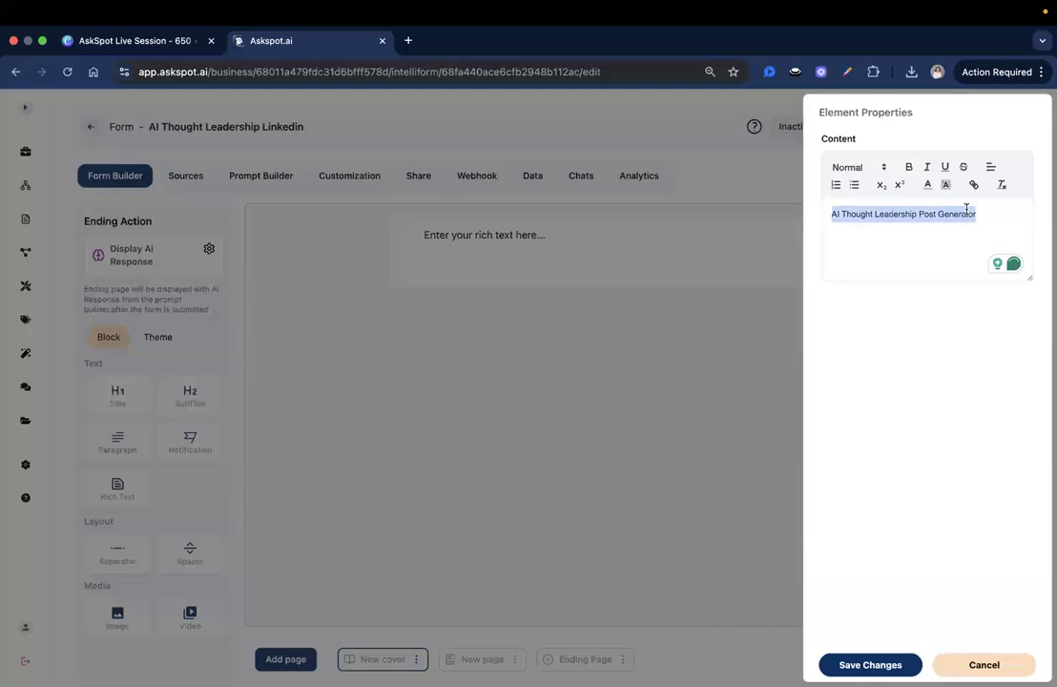
click(855, 171)
click(872, 196)
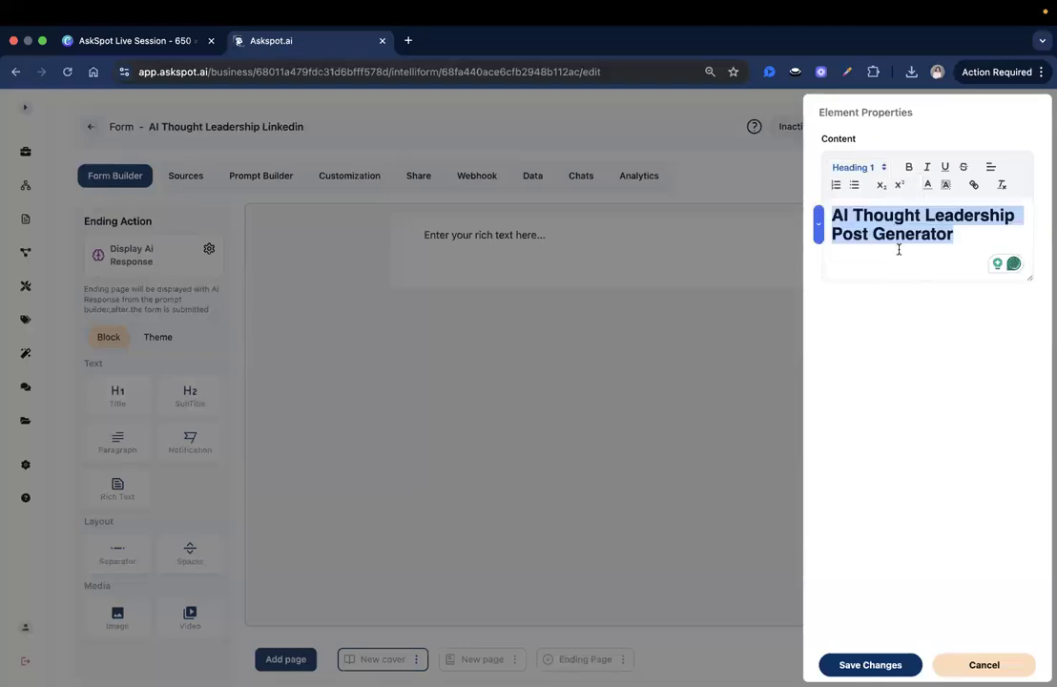
click(856, 166)
click(989, 228)
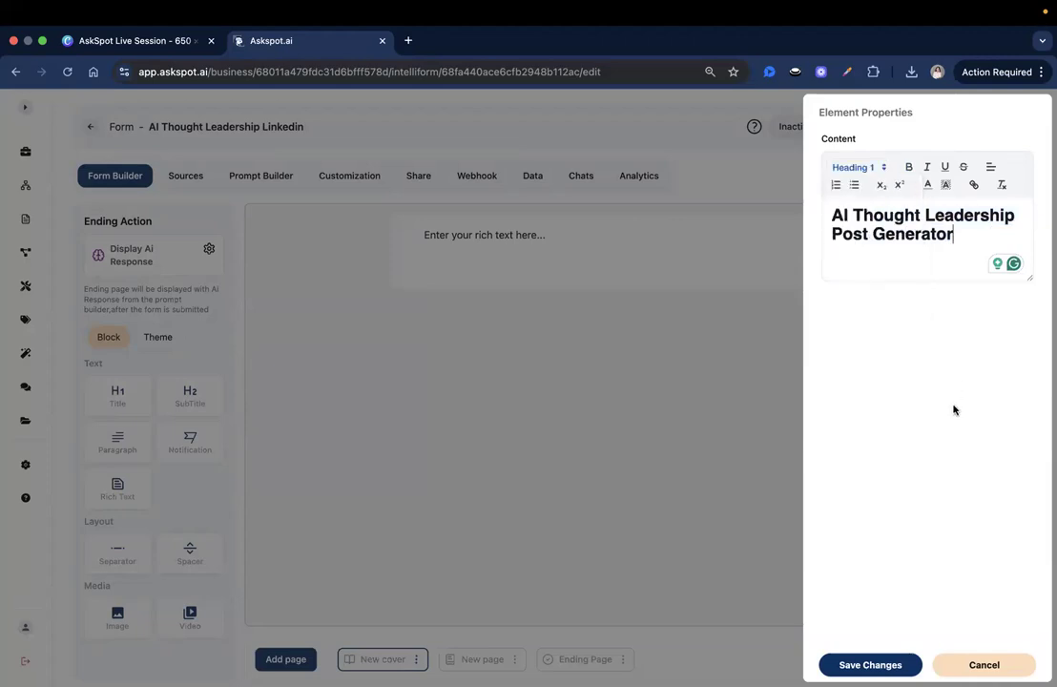
click(866, 664)
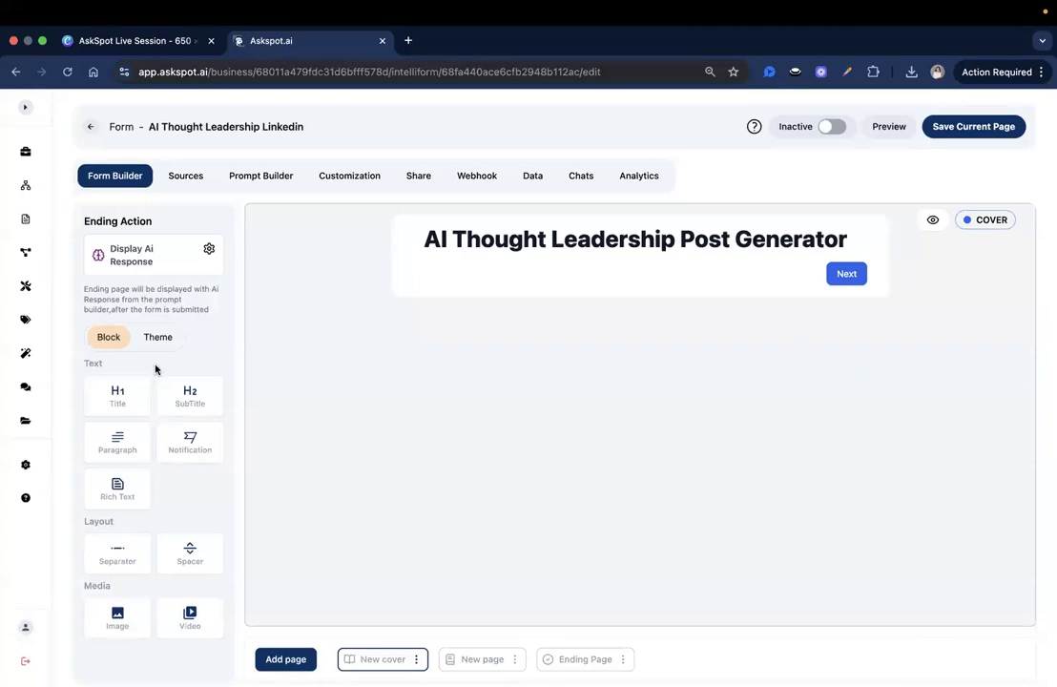
Step: Add a subtitle reading 'For executives, founders and consultants' below the heading
drag(188, 401, 484, 273)
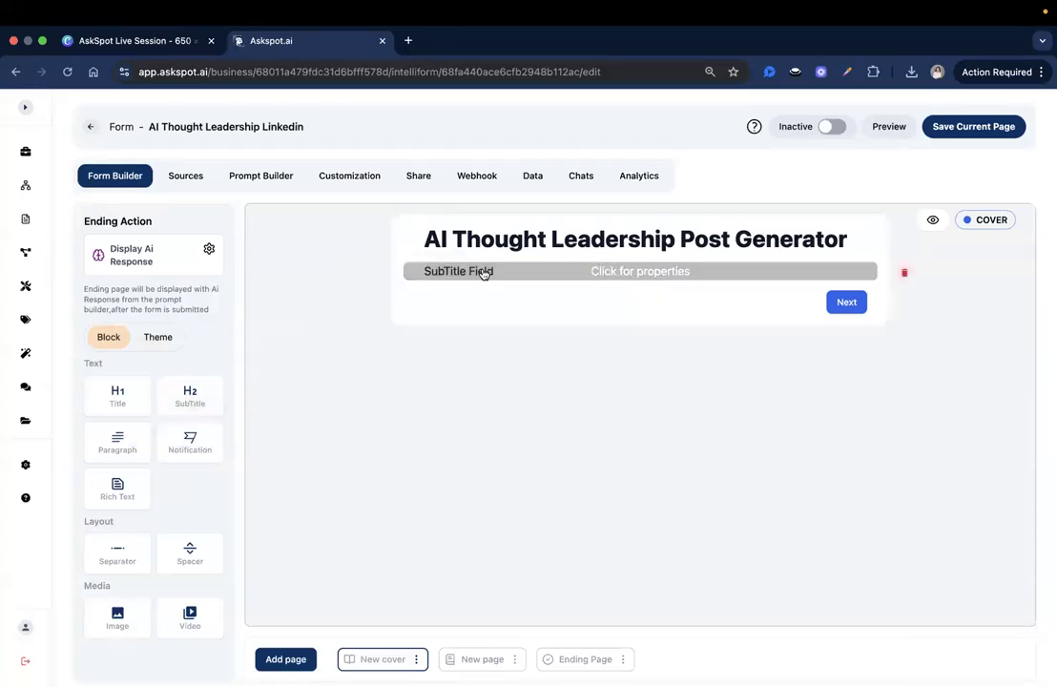
click(483, 273)
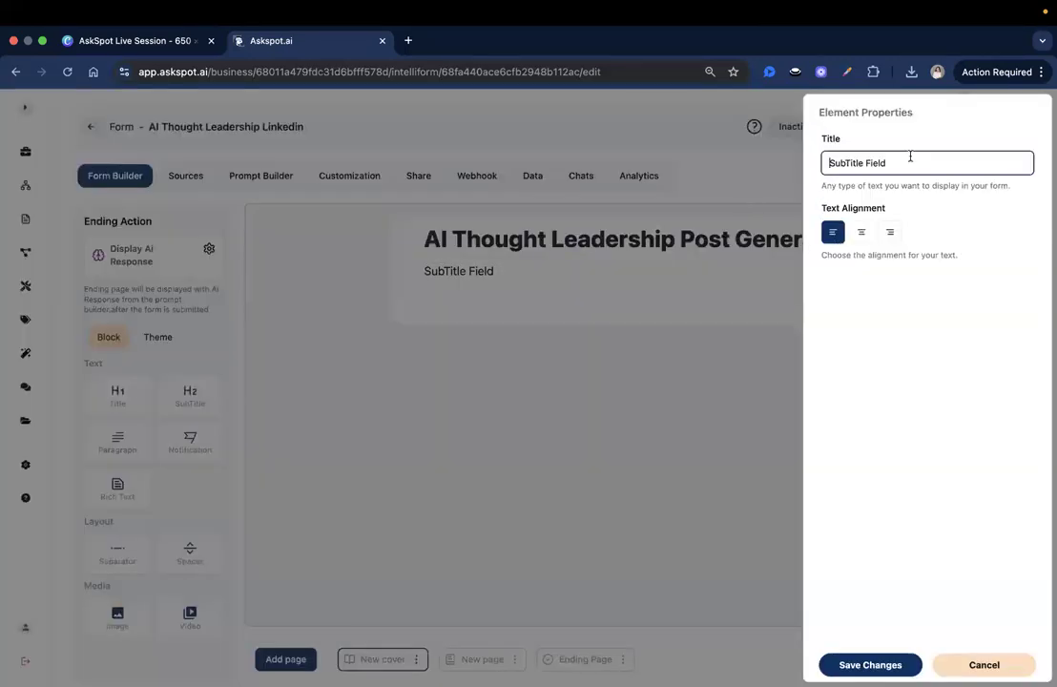
key(super+a)
text(For executives, f)
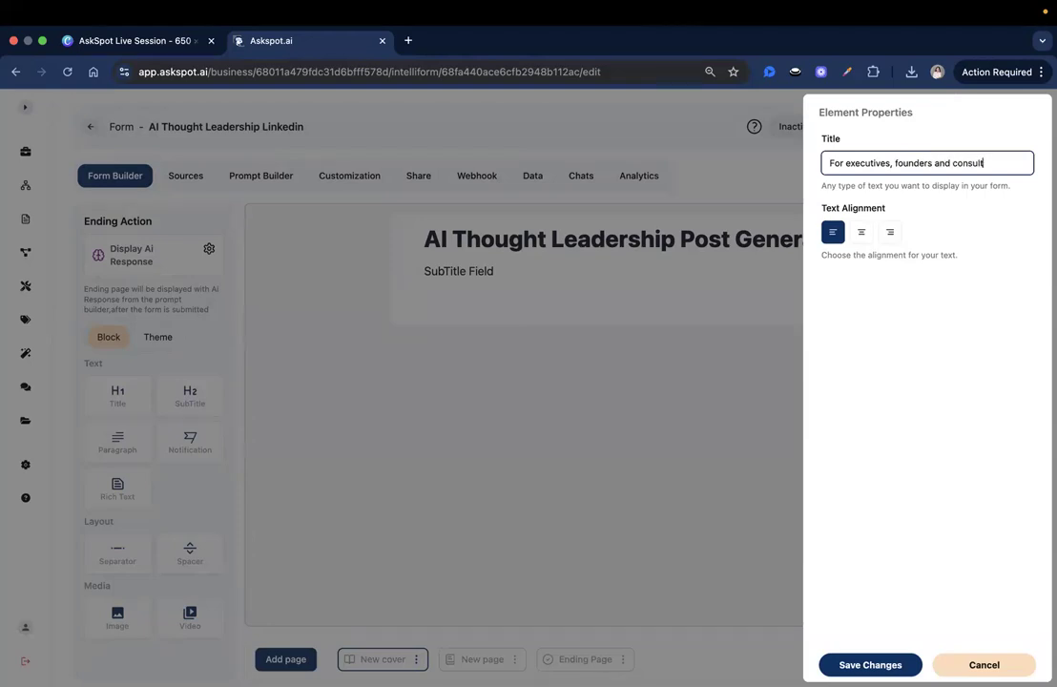
click(864, 665)
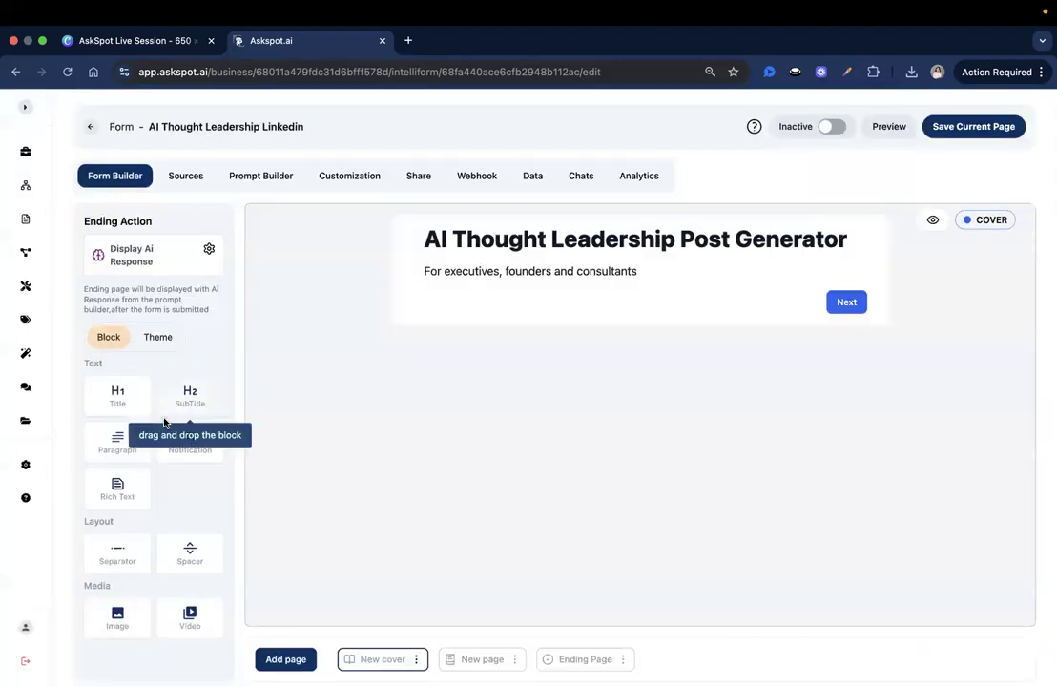
Step: Add an image block below the subtitle and upload the full, uncropped AI thought leadership banner
drag(106, 618, 477, 299)
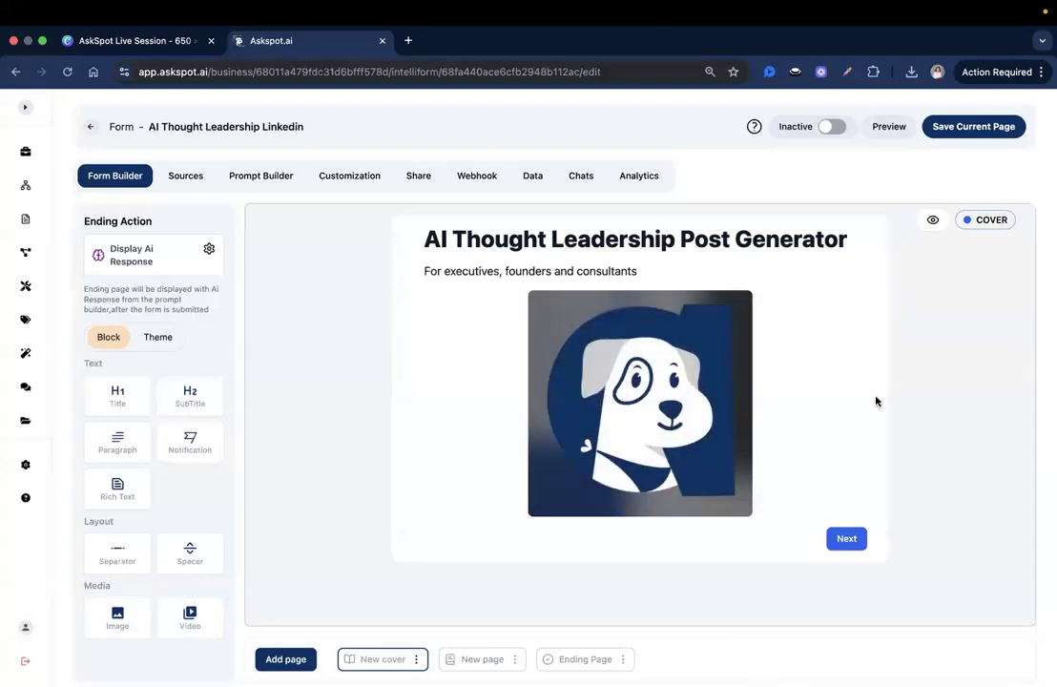
click(629, 386)
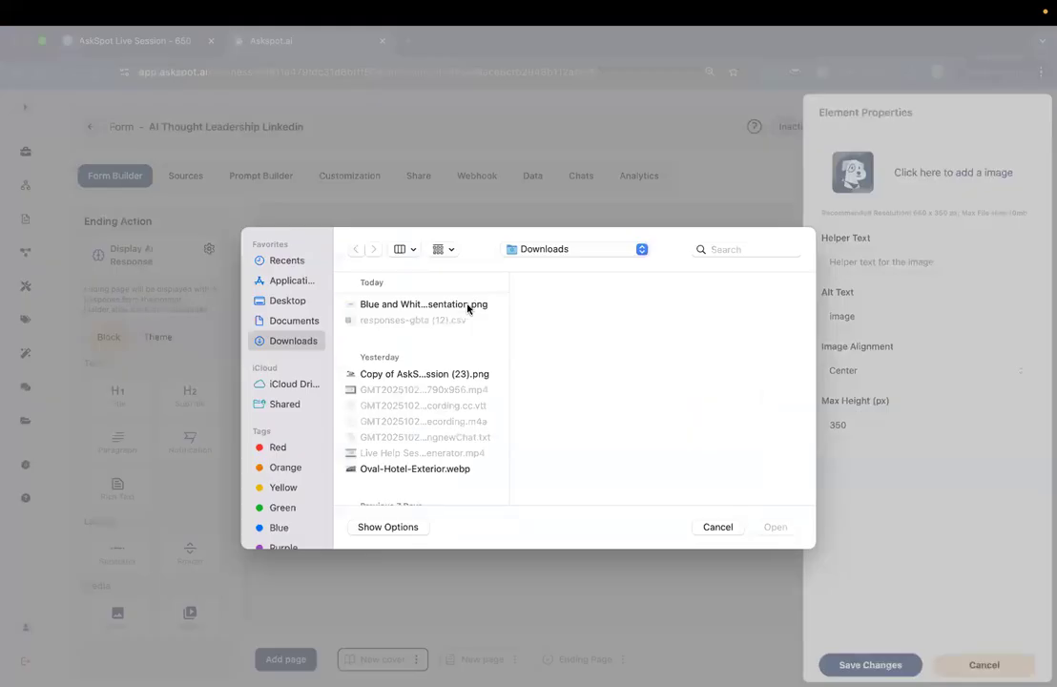
click(467, 304)
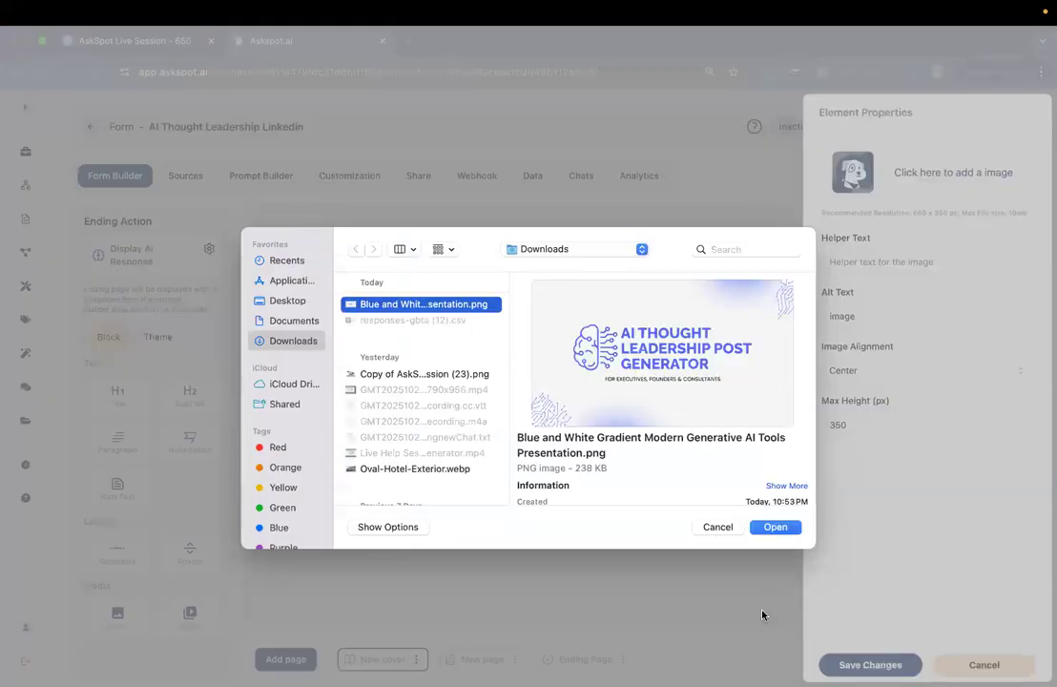
click(773, 527)
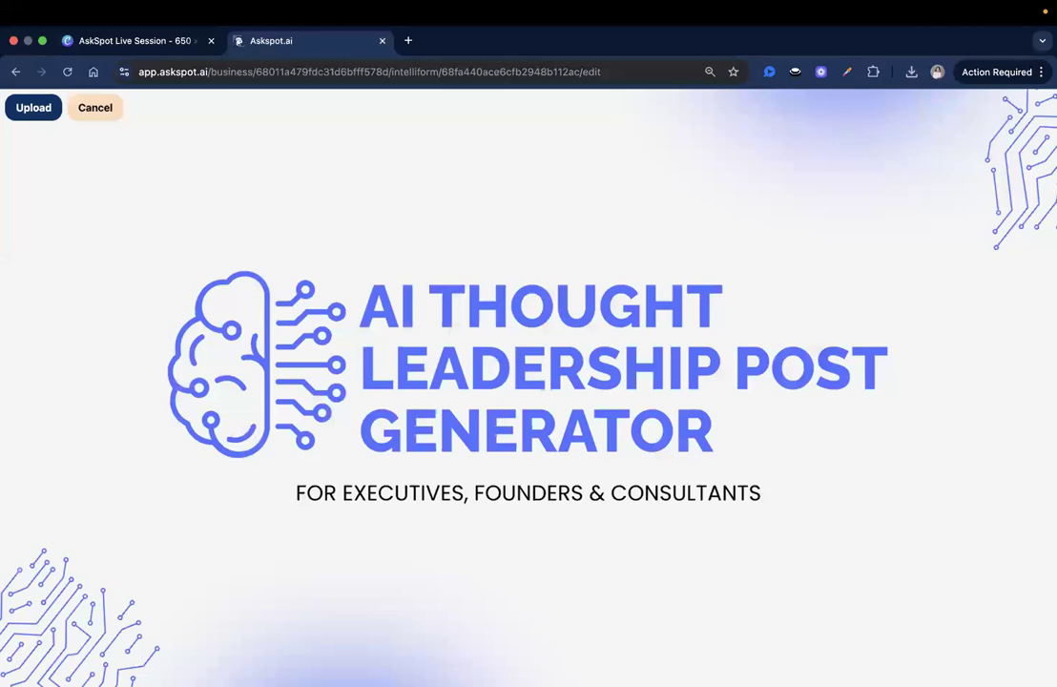
drag(34, 138, 1011, 685)
drag(28, 140, 11, 97)
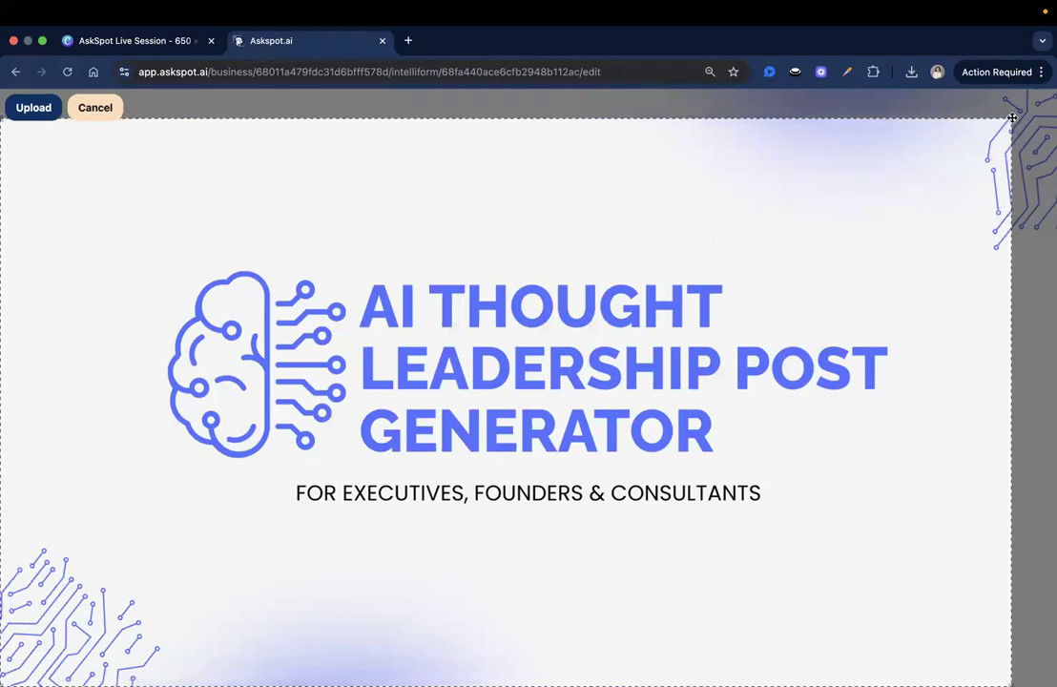
drag(1012, 118, 1055, 91)
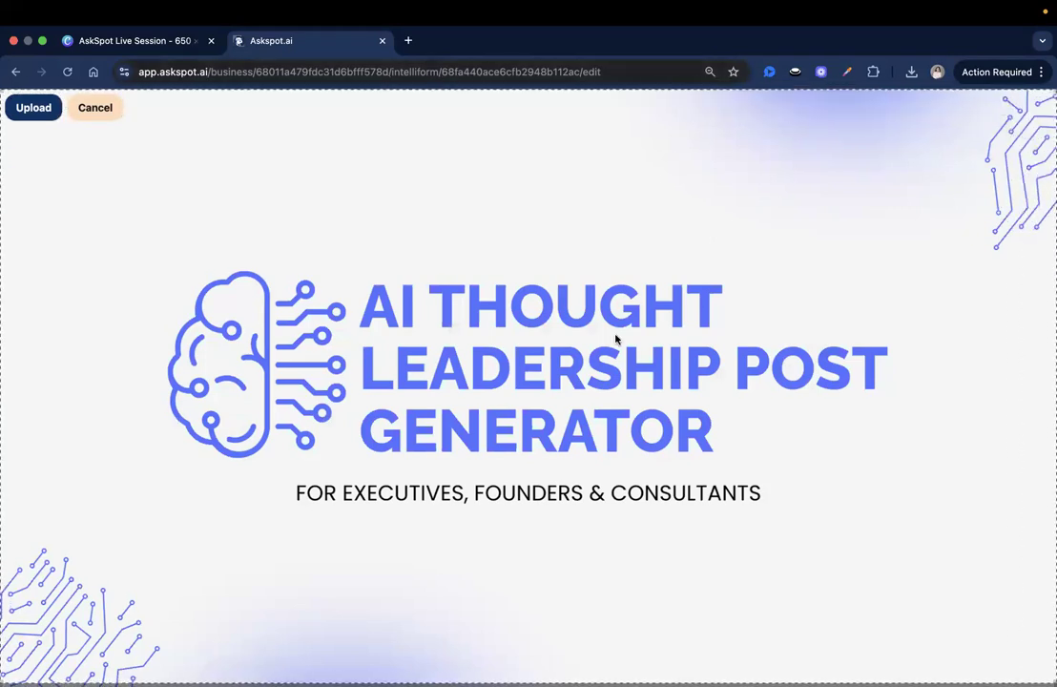
click(30, 111)
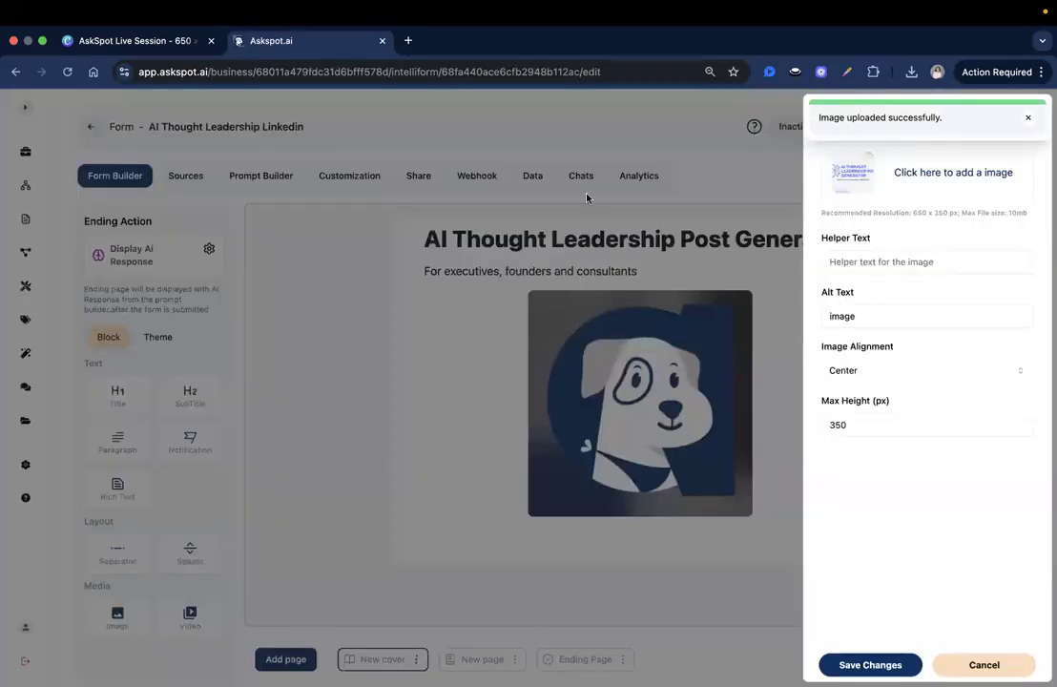
click(848, 428)
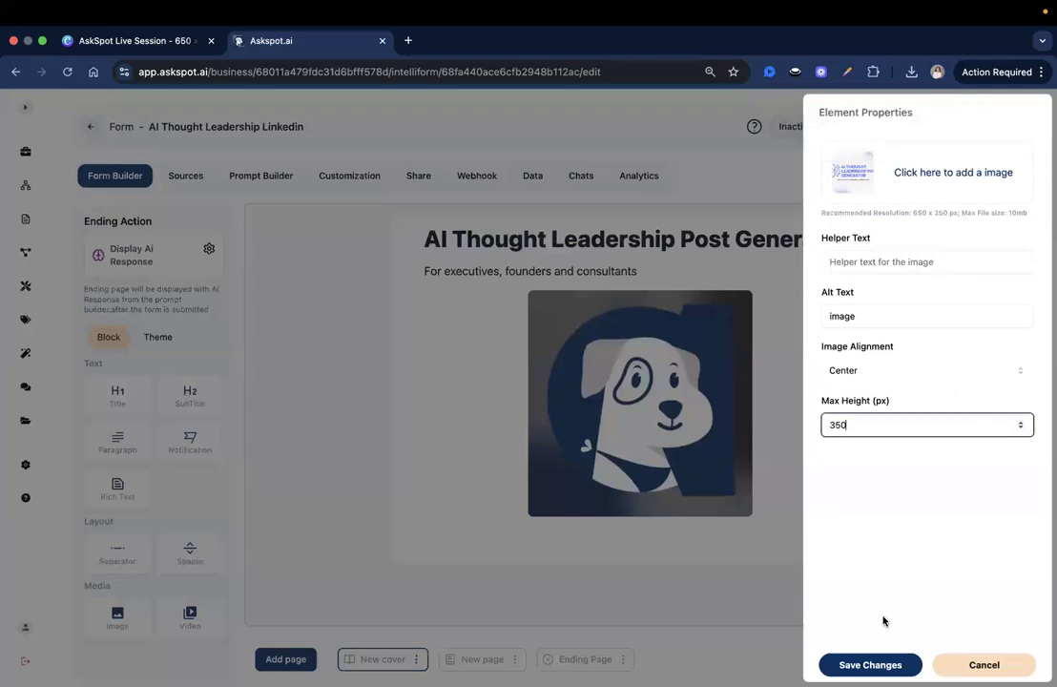
click(869, 664)
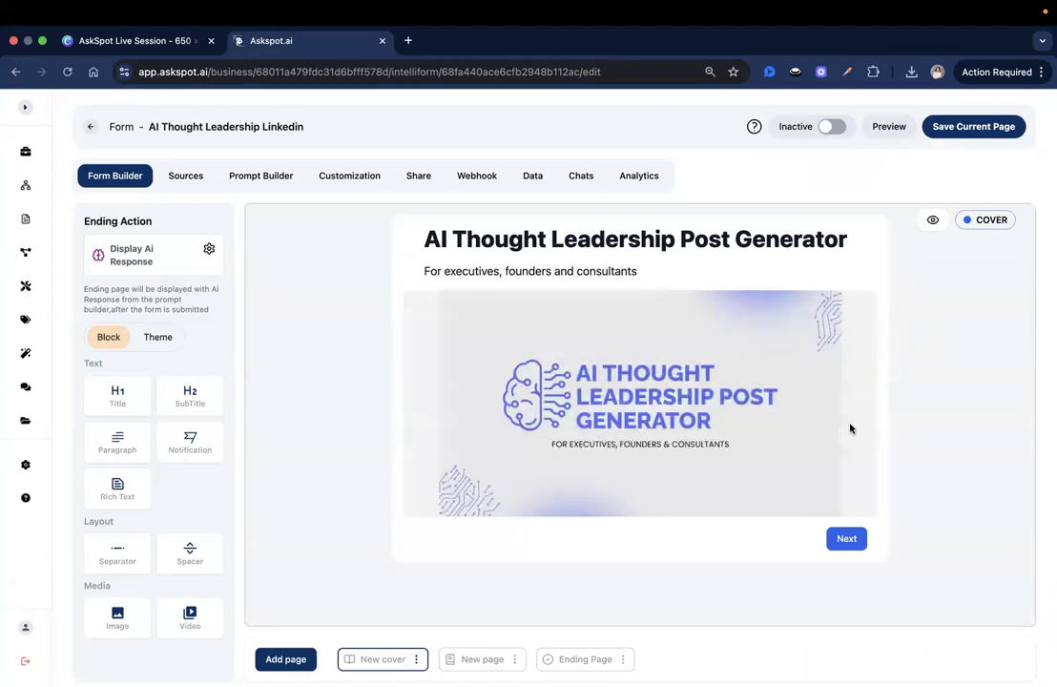
Step: Set the cover image's maximum height to 650 px
click(755, 365)
drag(851, 423, 788, 424)
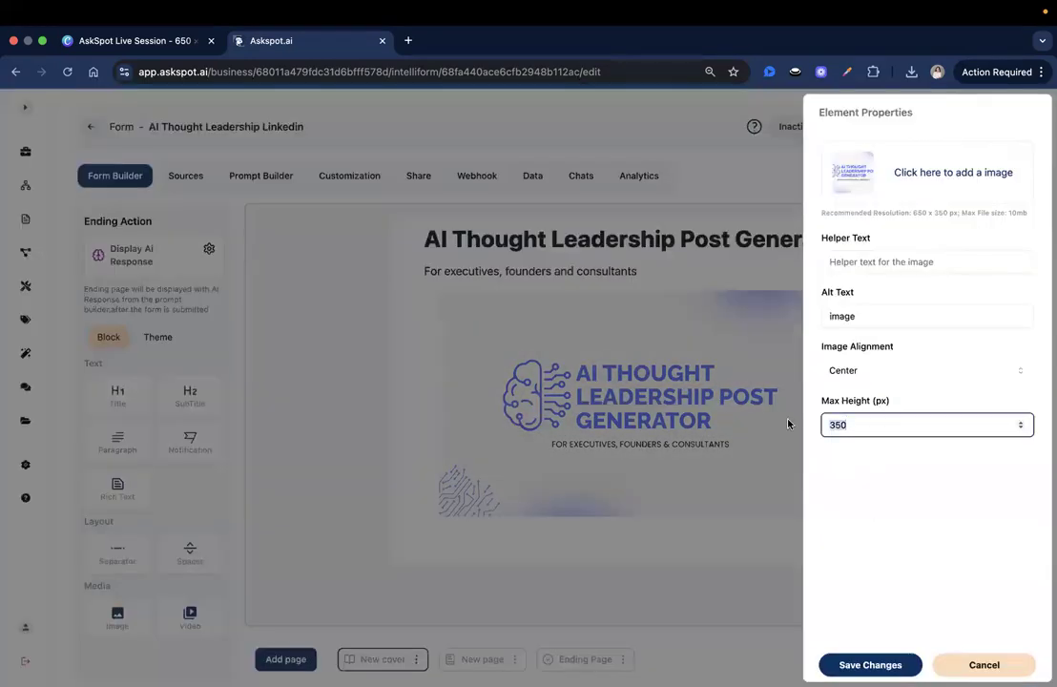
text(550)
click(898, 661)
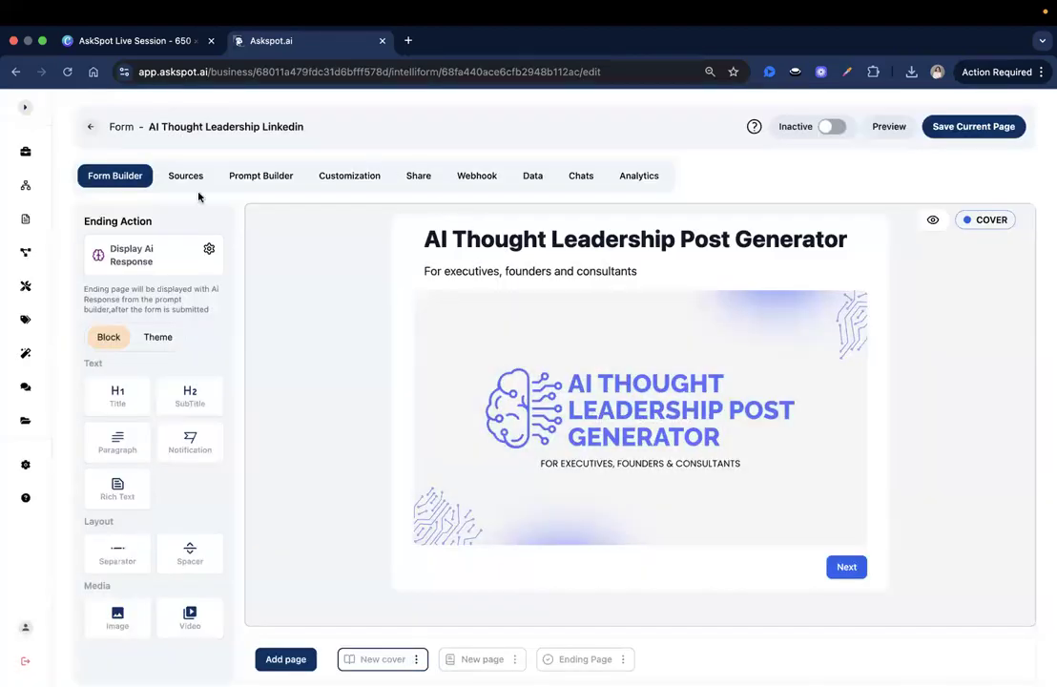
click(666, 352)
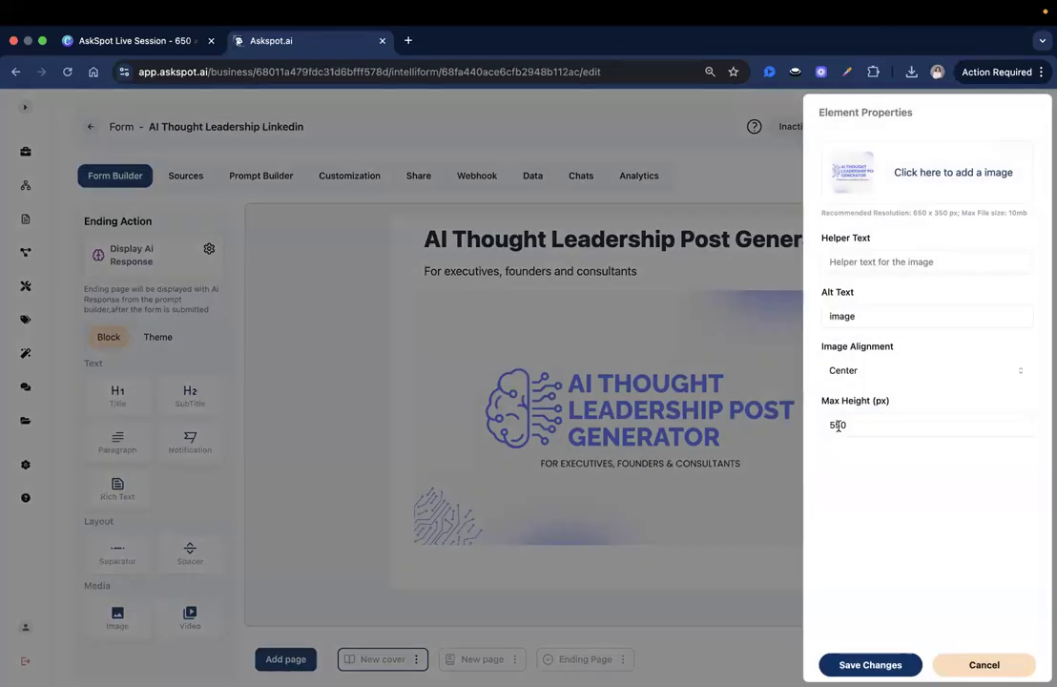
click(977, 430)
text(6)
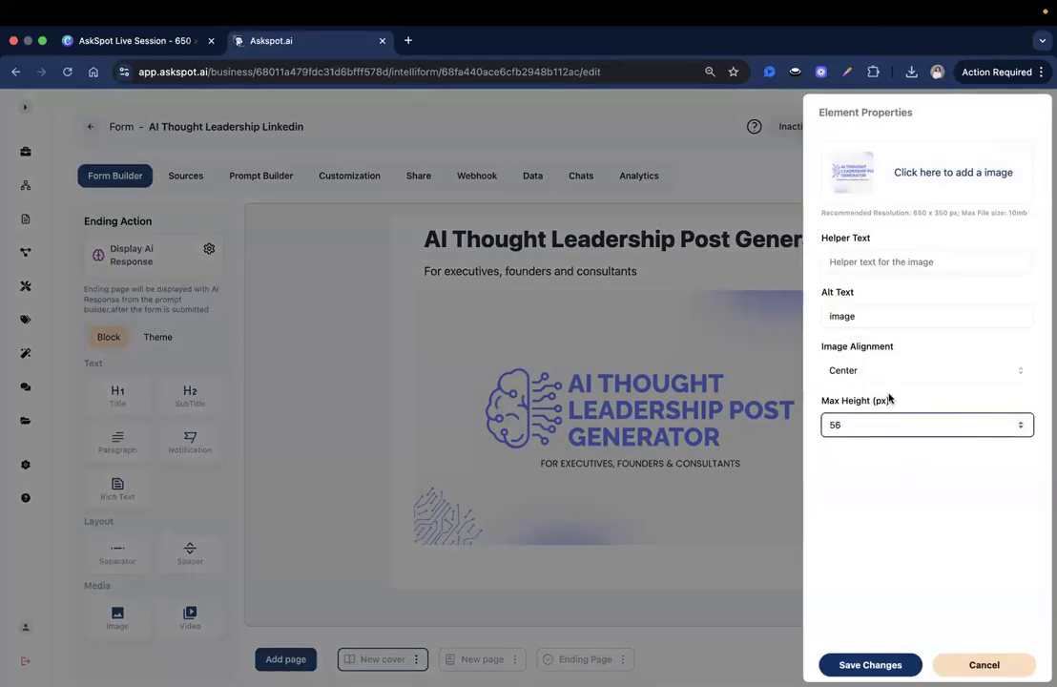
text(650)
key(Return)
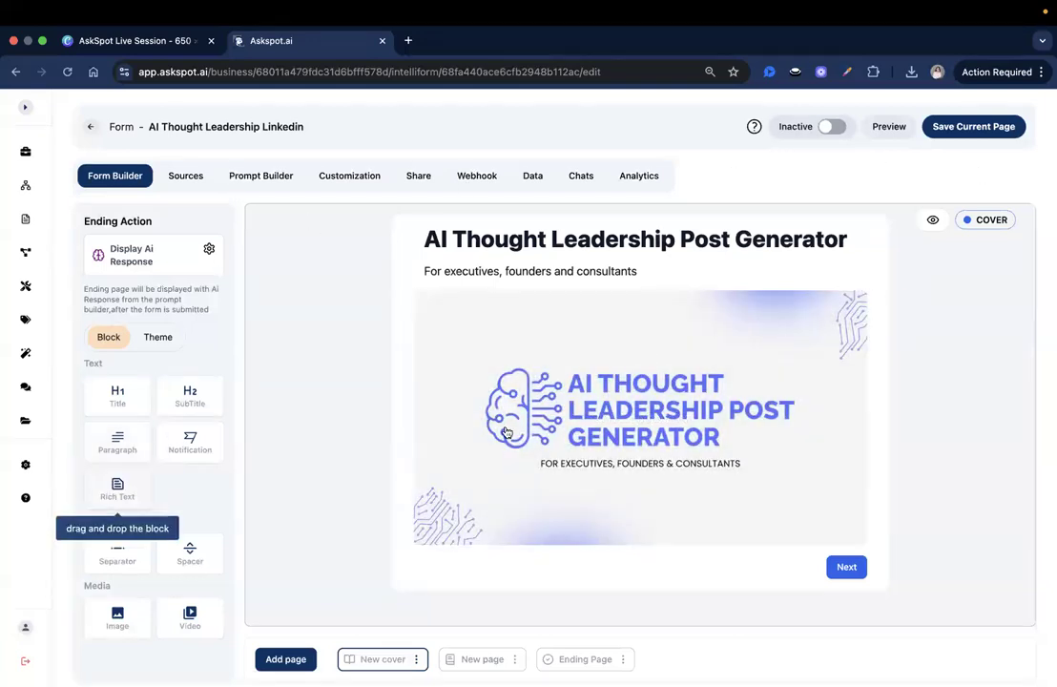
Step: Add a rich text block under the image and paste the welcome intro text in place of the placeholder
drag(194, 497, 436, 534)
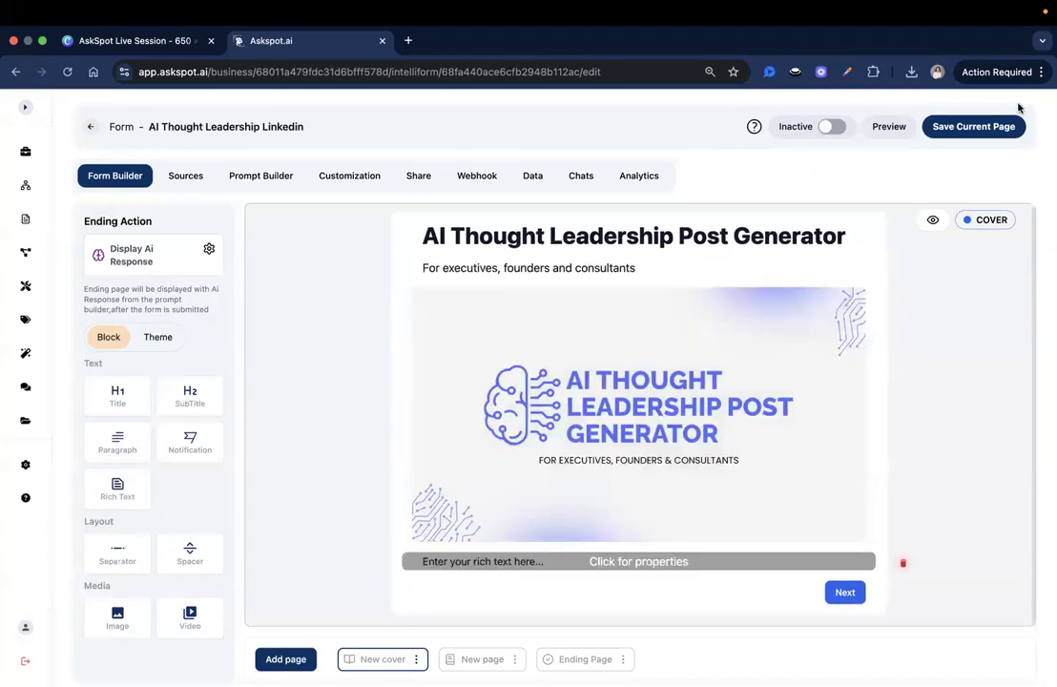
click(462, 564)
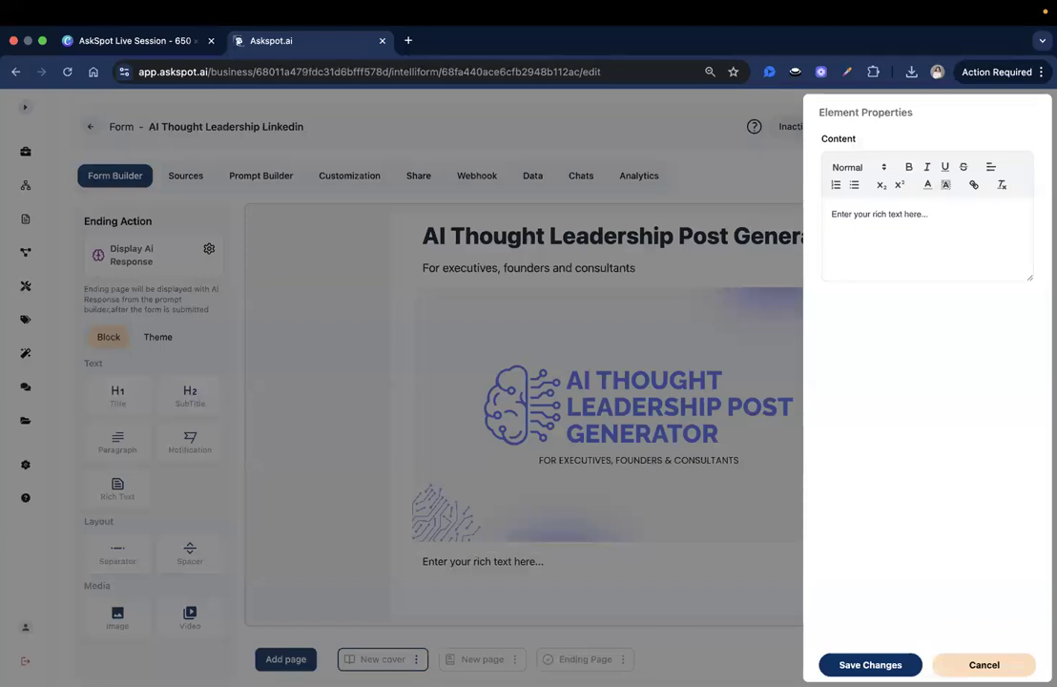
key(super+Tab)
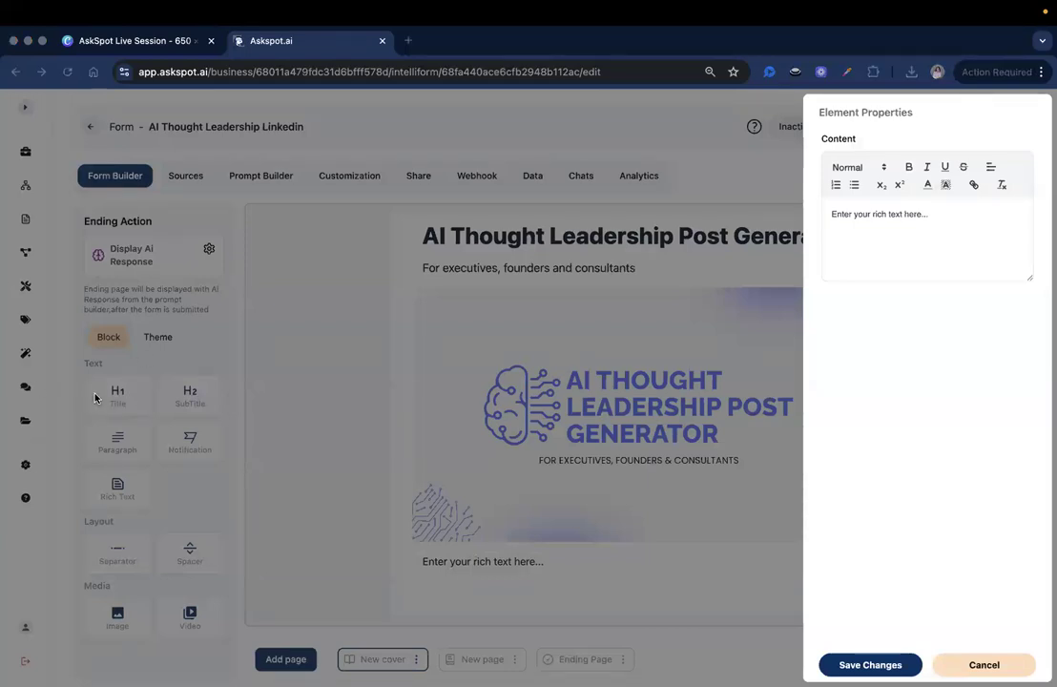
click(901, 225)
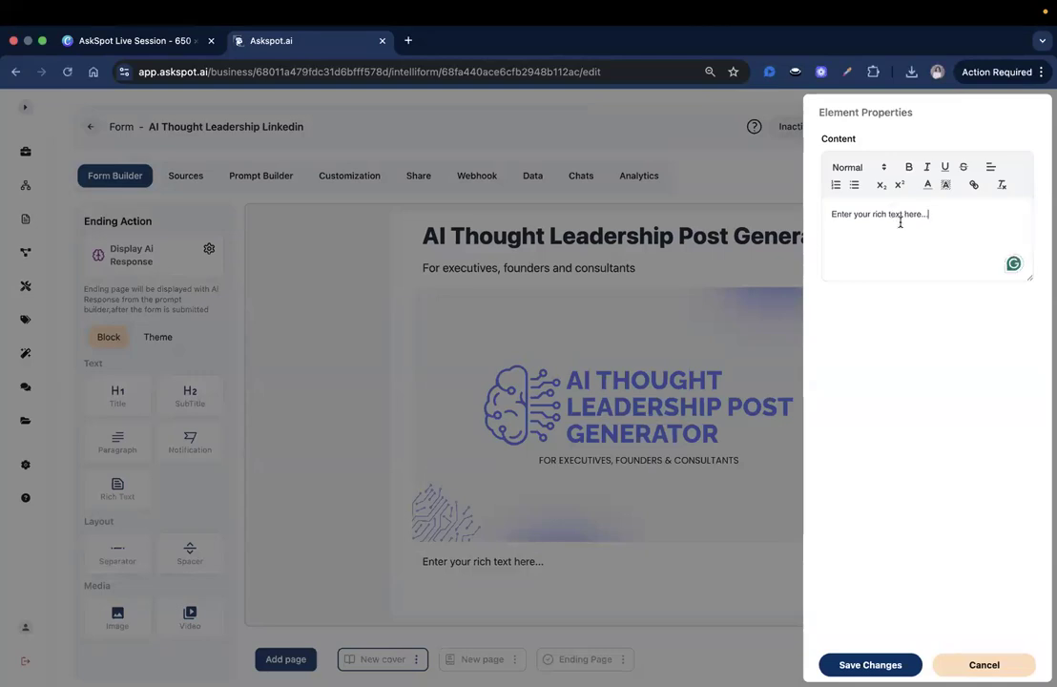
key(super+a)
key(BackSpace)
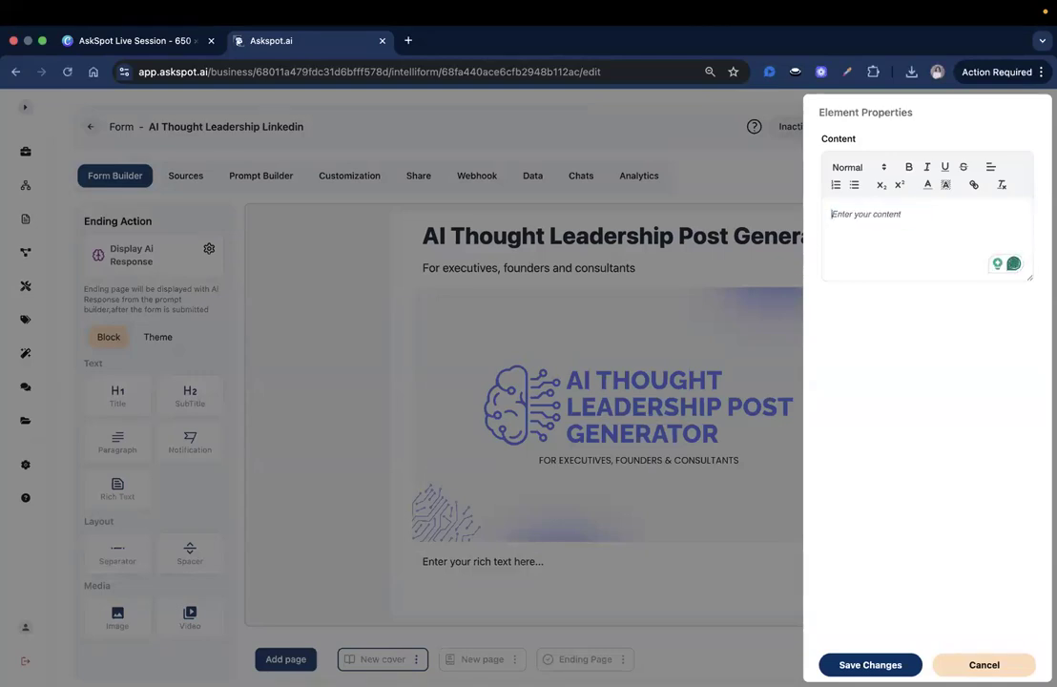
text(Welcome to your shortcut to impactful thought leadership.  This tool transforms your quick takes and favorite reads into polished, professional LinkedIn posts — in under 2 minutes.    🚀 Why Use This? Build your personal brand consistently Share unique insights without spending hours writing Stay top-of-mind with your network and industry Whether you're a seasoned exec or a rising founder, this generator helps you show up smart, fast, and often — with content that actually adds value..)
text(Welcome to your shortcut to impactful thought leadership. This tool transforms your quick takes and favorite reads into polished, professional LinkedIn posts — in under 2 minutes. 🚀 Why Use This? Build your personal brand consistently Share unique insights without spending hours writing Stay top-of-mind with your network and industry Whether you're a seasoned exec or a rising founder, this generator helps you show up smart, fast, and often — with content that actually adds value.)
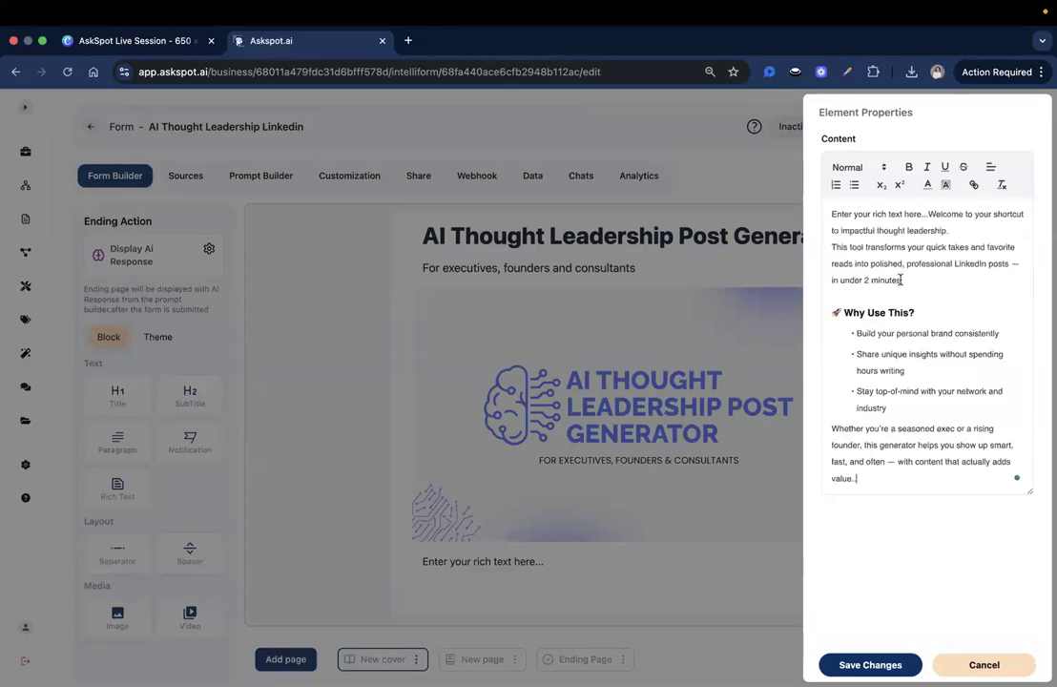
drag(927, 214, 832, 214)
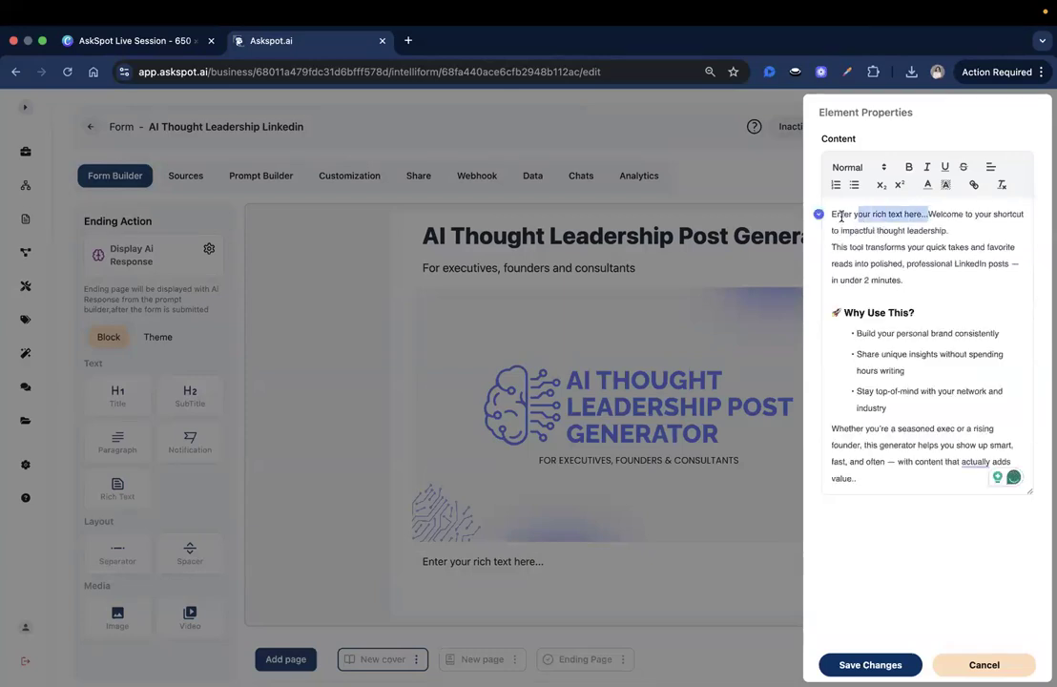
key(BackSpace)
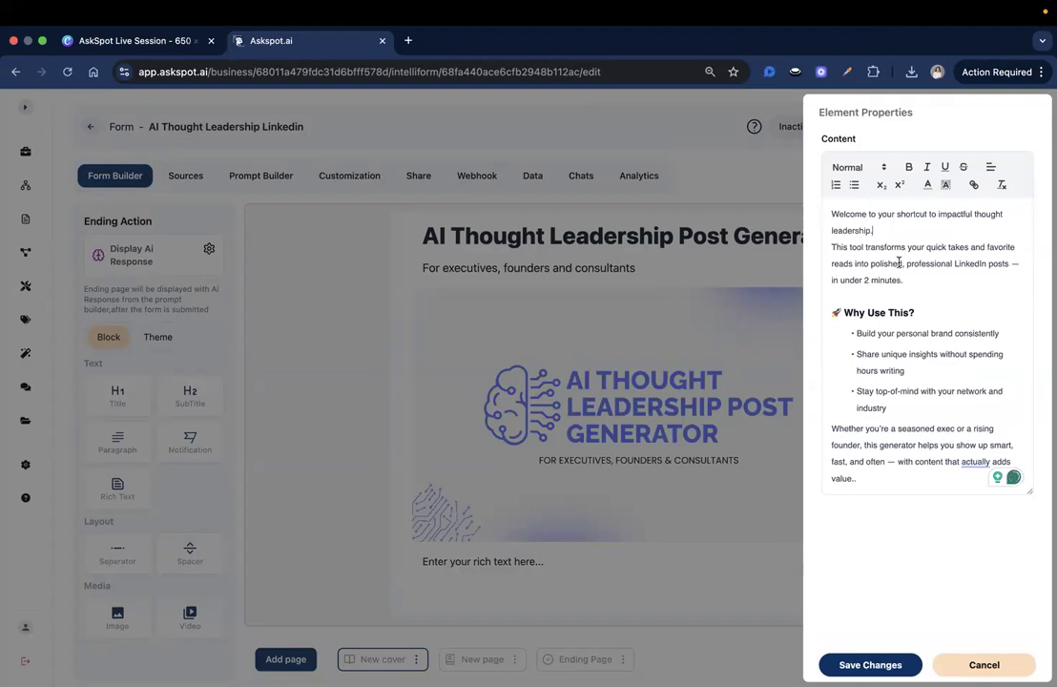
click(923, 282)
Step: Remove the blank line above 'Why Use This?' and save the text block
key(Escape)
scroll(884, 400, down, 5)
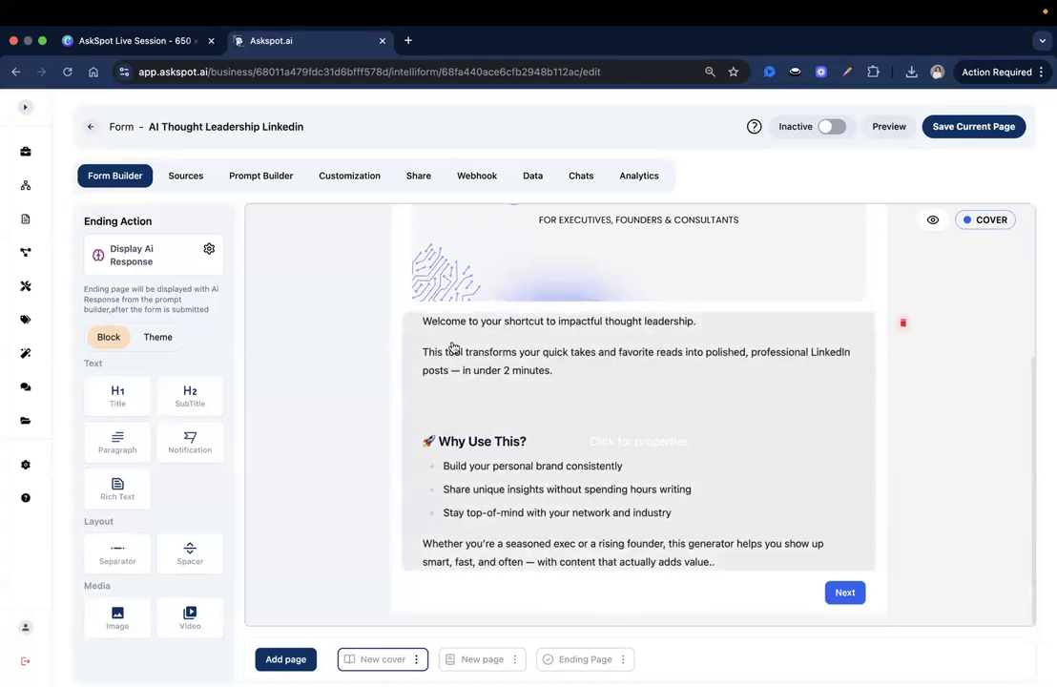
click(716, 323)
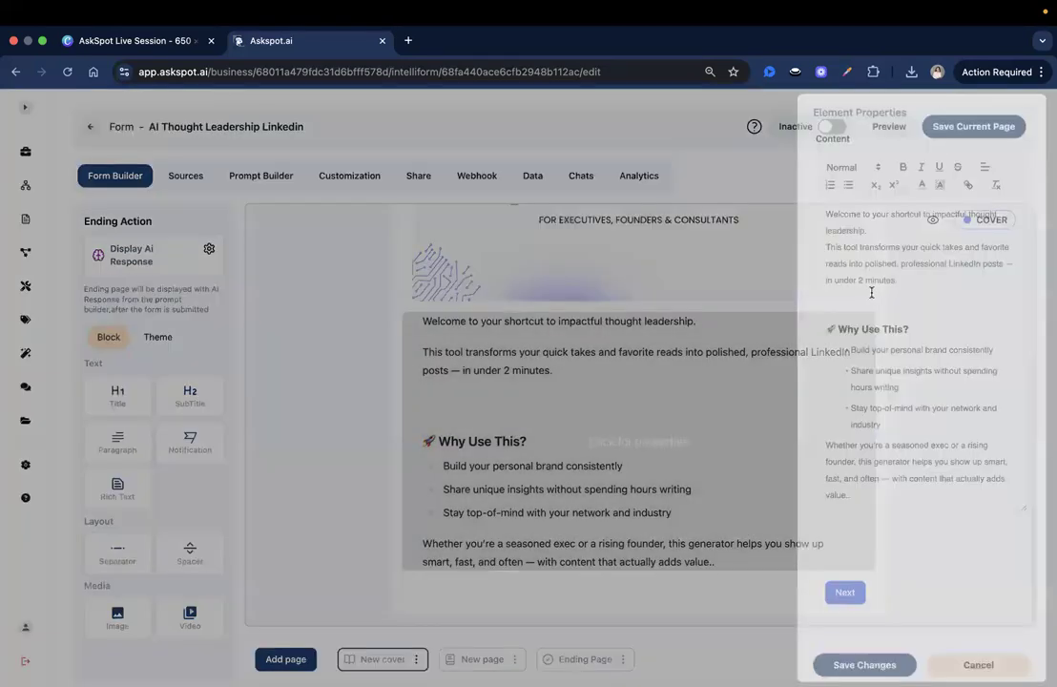
click(867, 663)
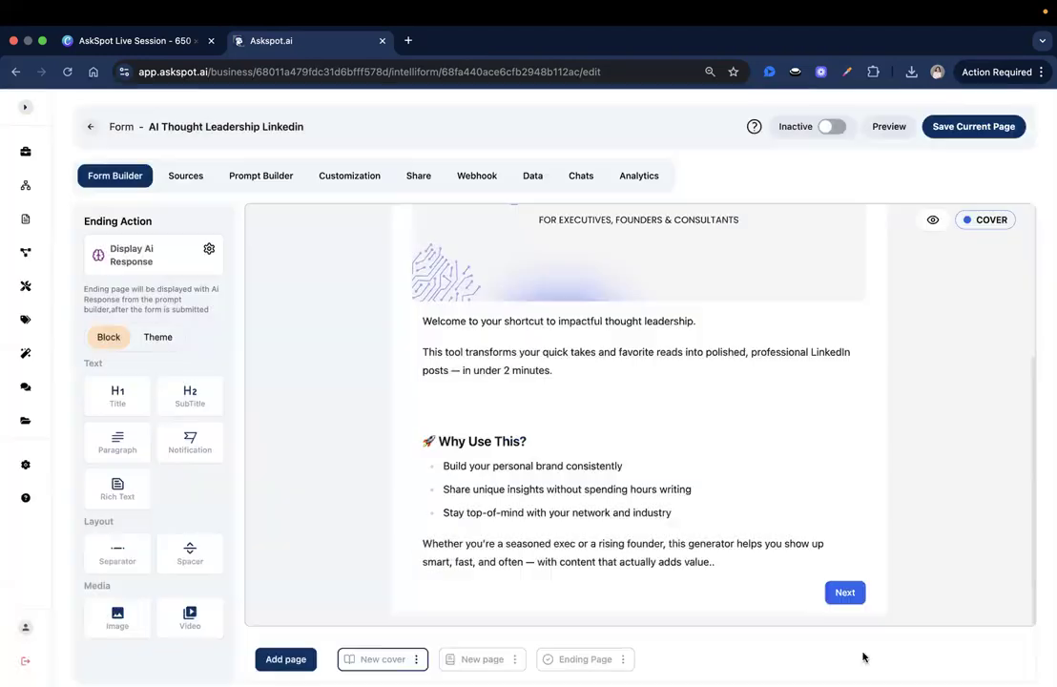
click(479, 414)
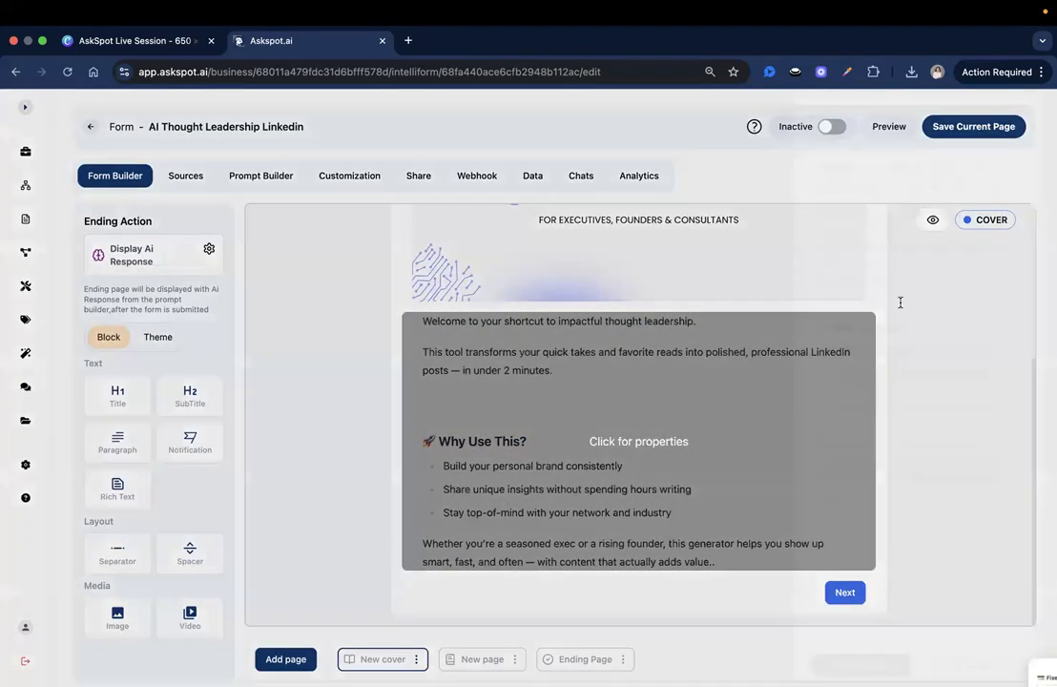
key(BackSpace)
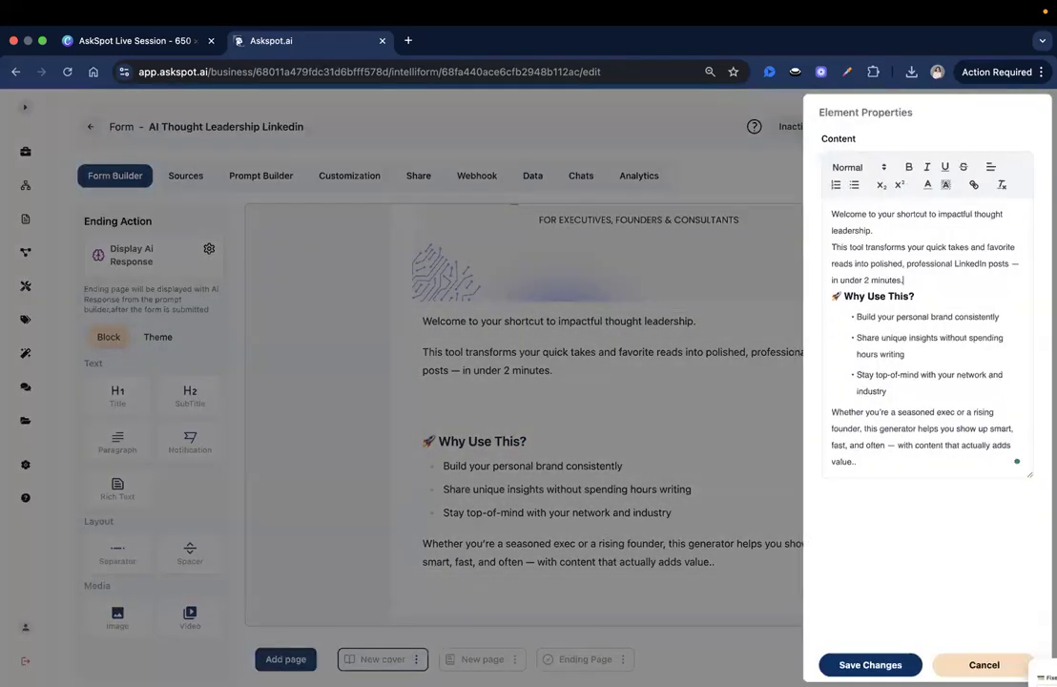
click(870, 664)
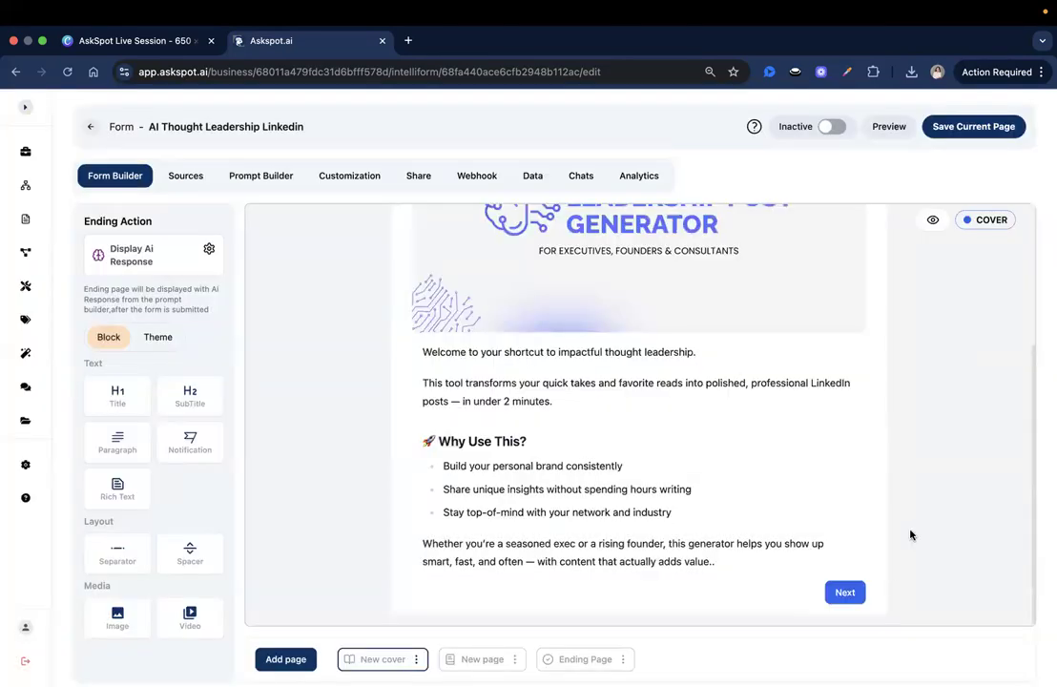
Step: Change the cover's Next button label to 'Let's Get Started!' and save it
click(974, 127)
click(846, 593)
click(878, 174)
key(super+a)
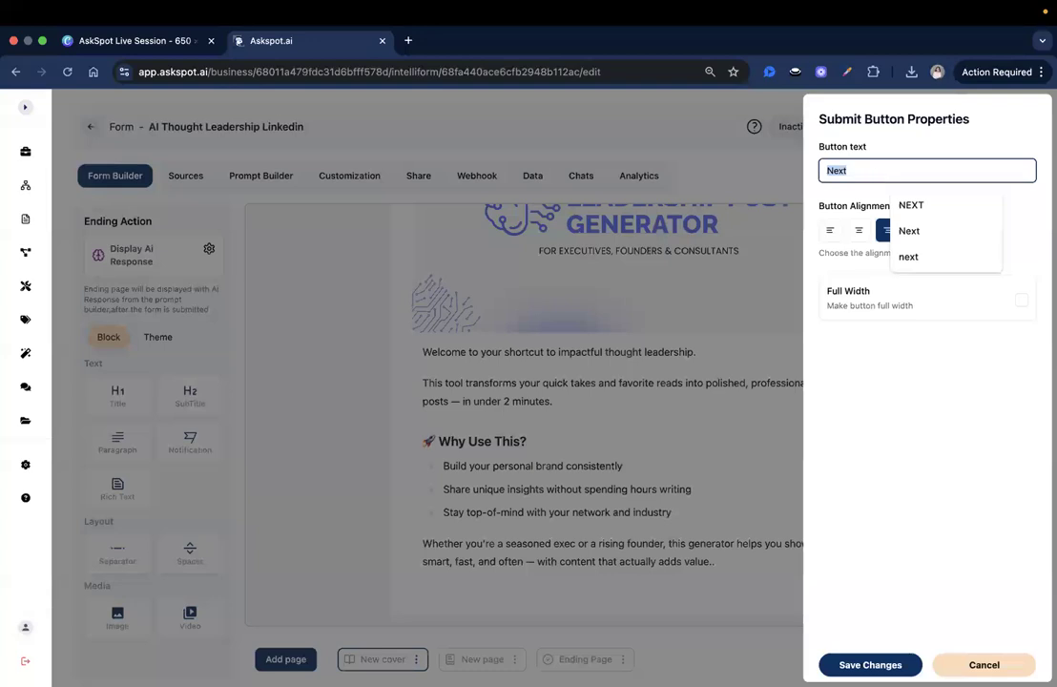
text(Let)
key(Down)
key(Down)
key(Down)
key(Down)
key(Down)
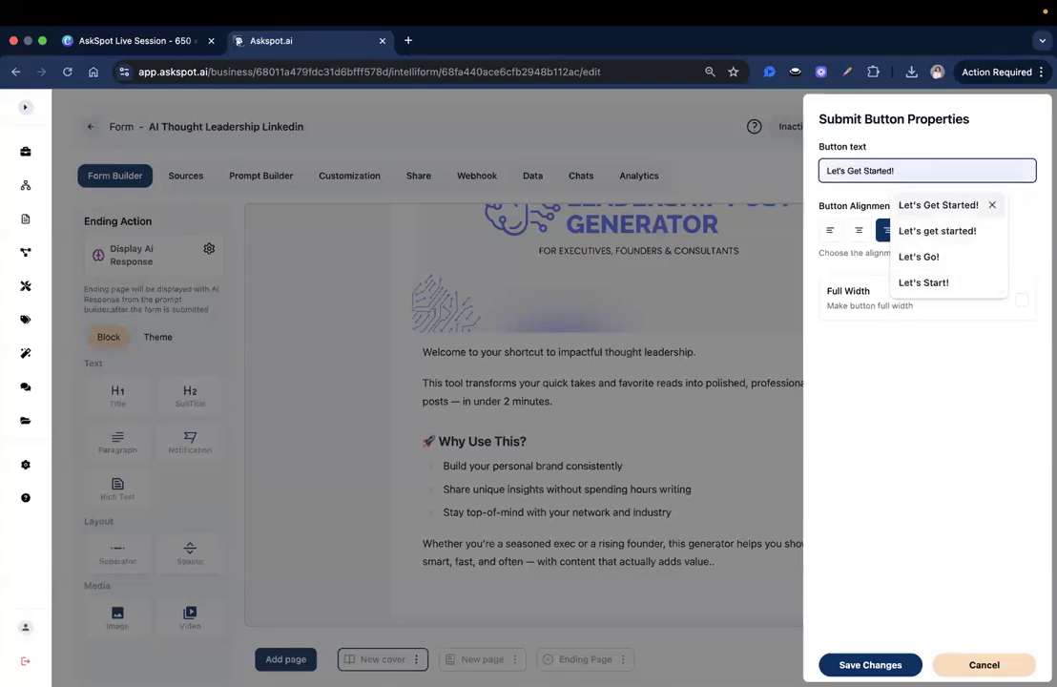
key(Return)
click(869, 664)
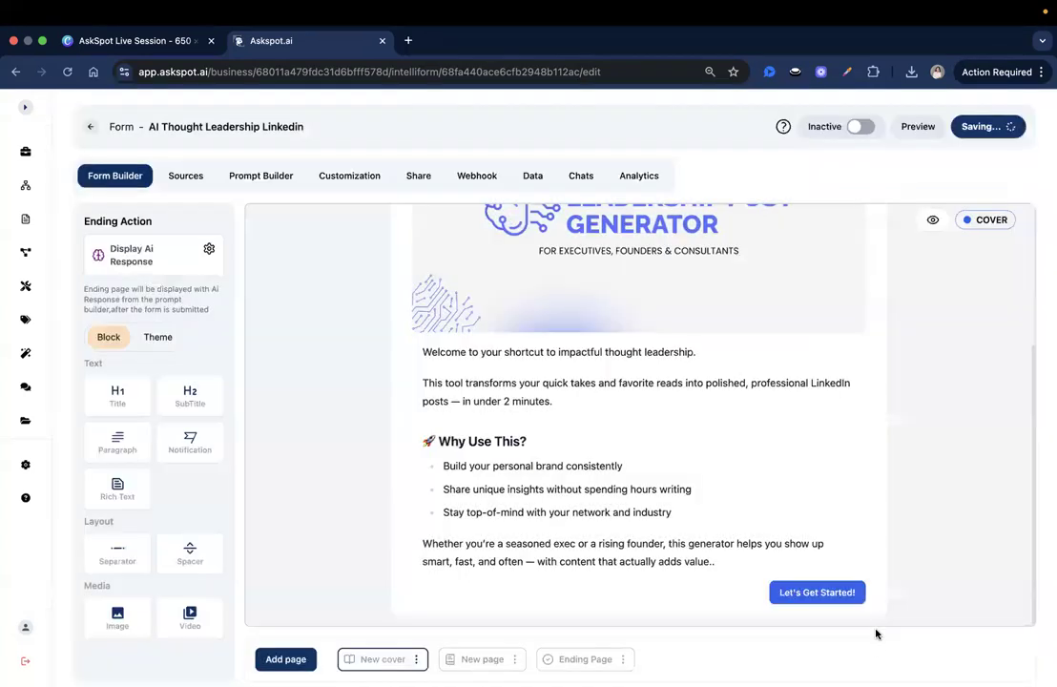
Step: Save the cover page and review it in the preview before moving to the second page
scroll(943, 400, up, 3)
scroll(781, 306, up, 1)
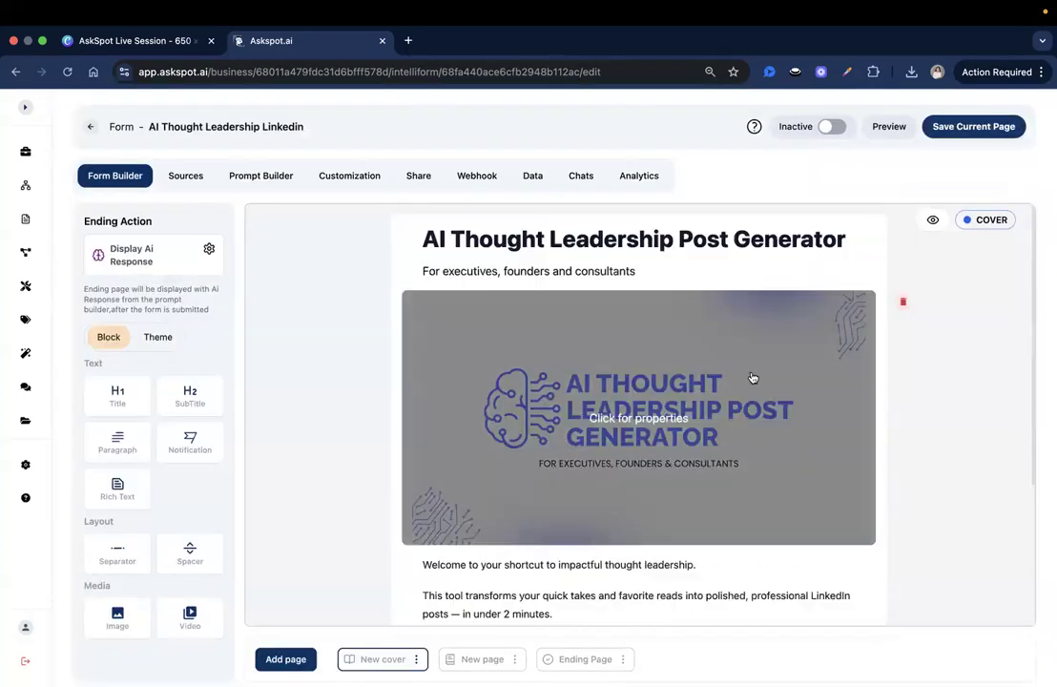
click(968, 130)
scroll(588, 439, down, 2)
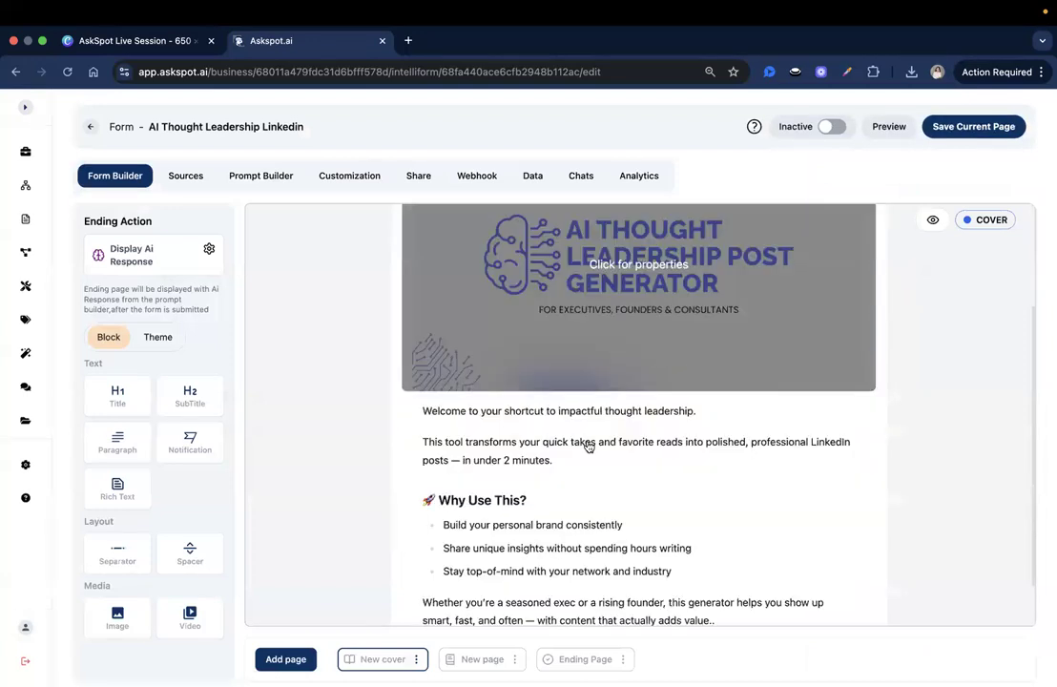
scroll(896, 382, up, 3)
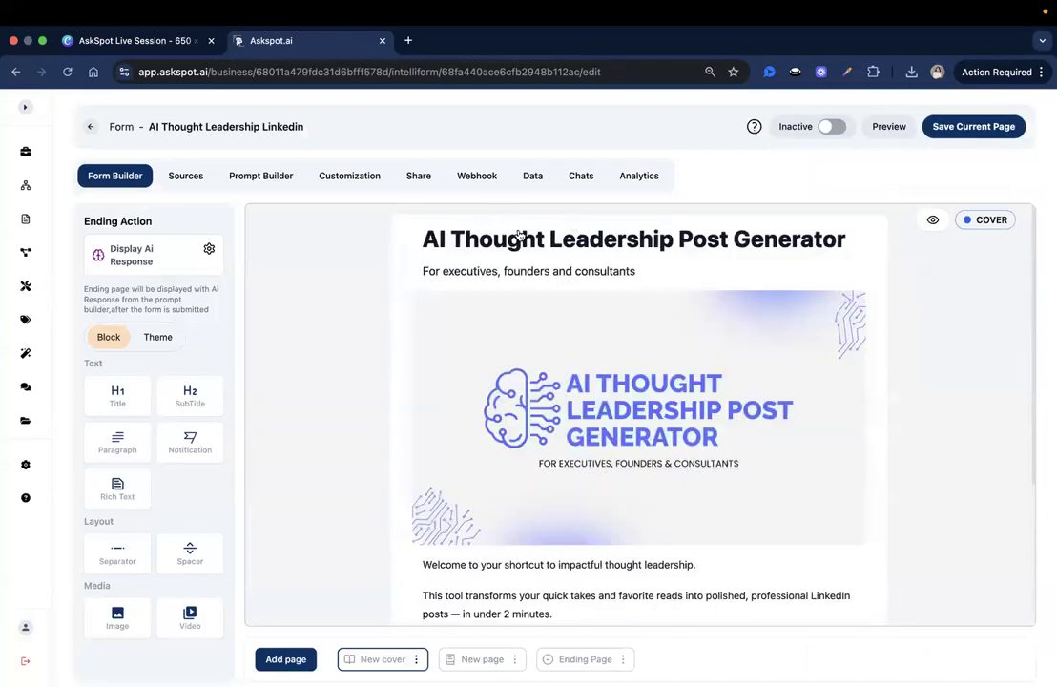
scroll(632, 508, down, 3)
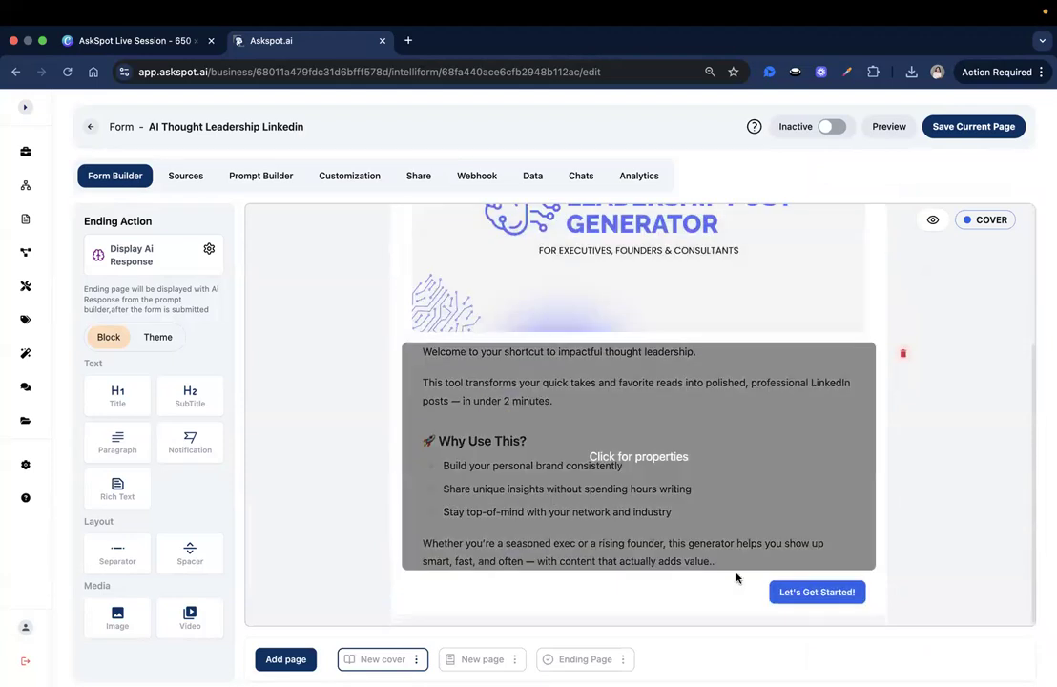
scroll(688, 339, up, 3)
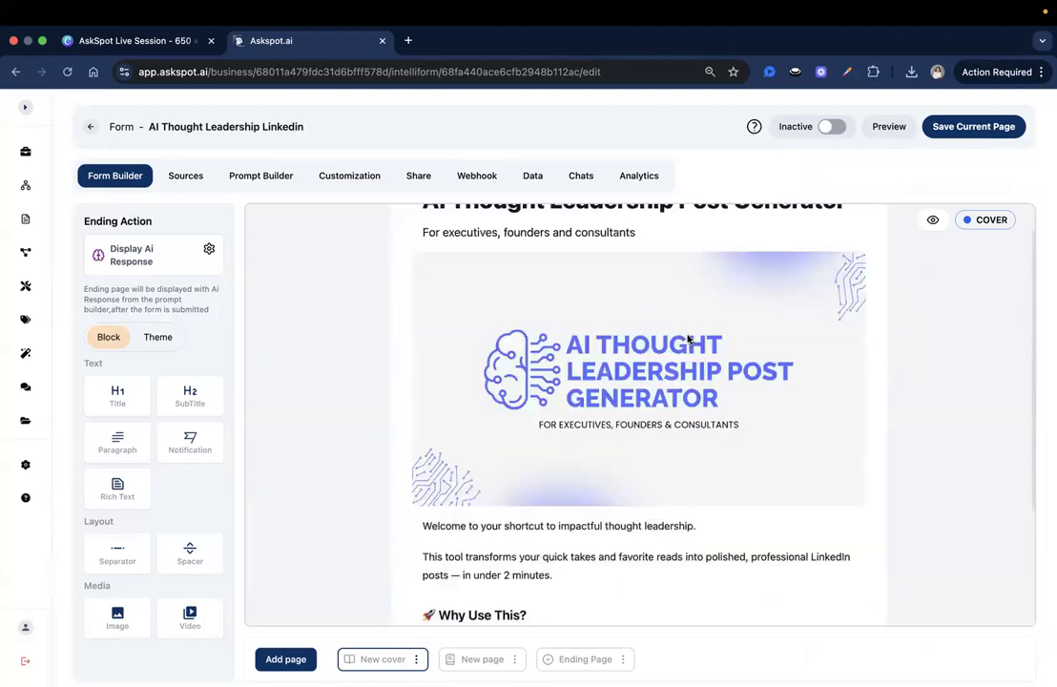
scroll(688, 338, up, 1)
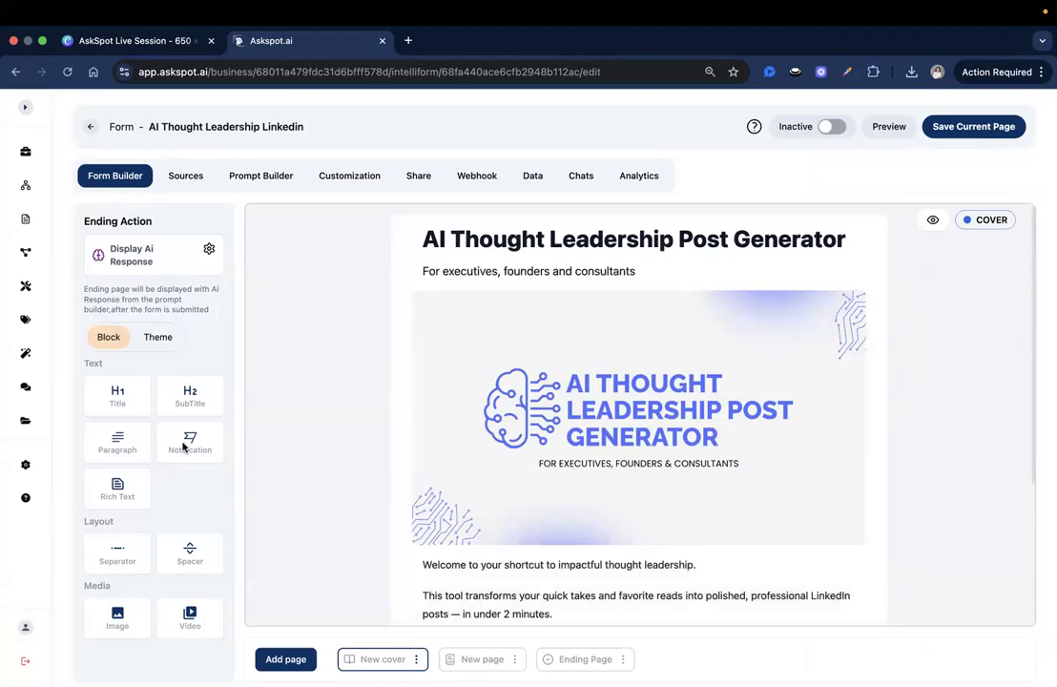
click(452, 659)
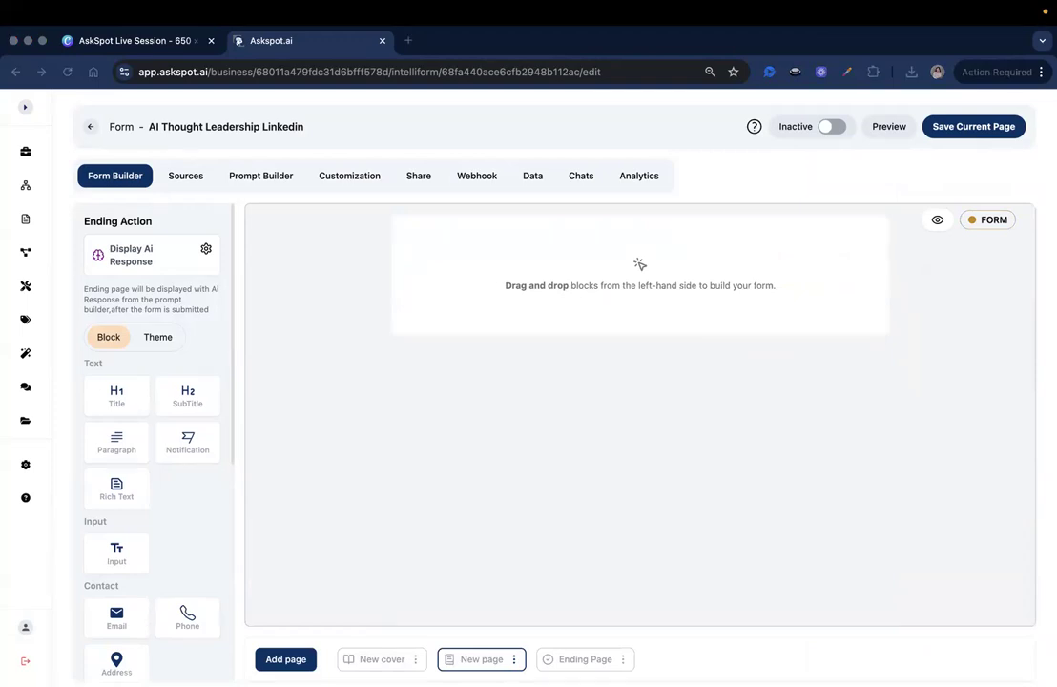
scroll(214, 358, down, 1)
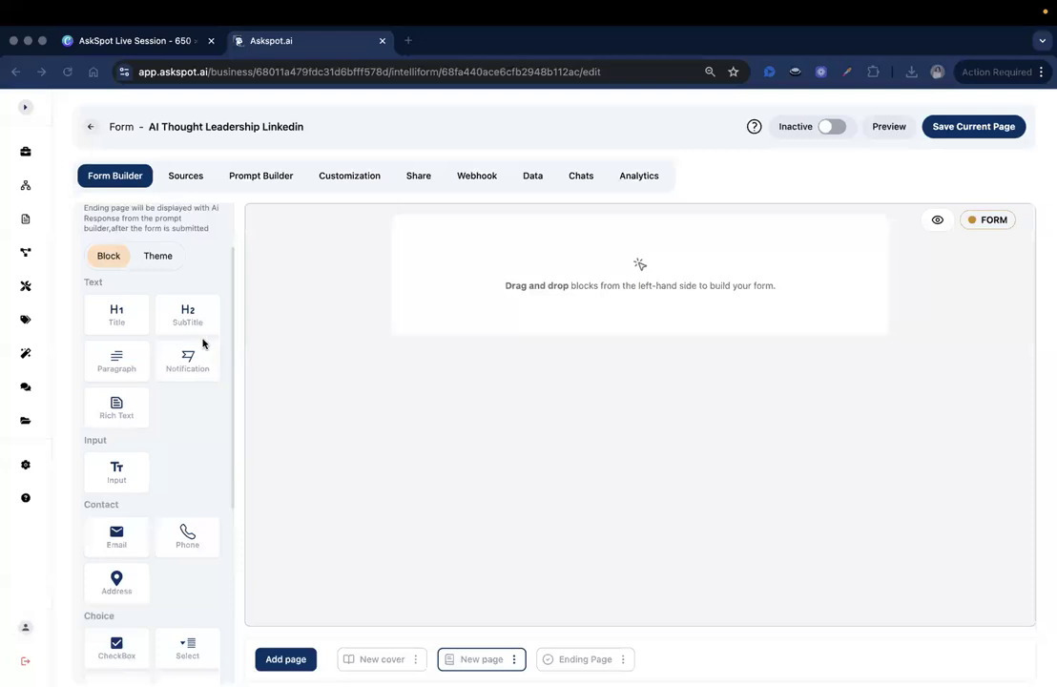
scroll(202, 342, down, 1)
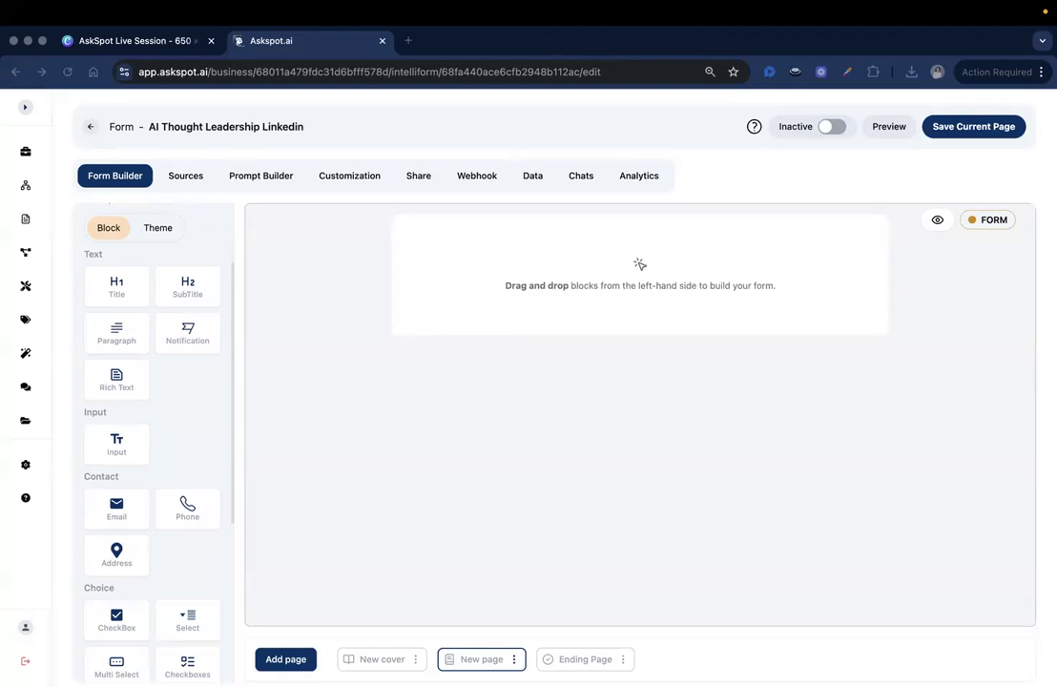
scroll(162, 291, up, 1)
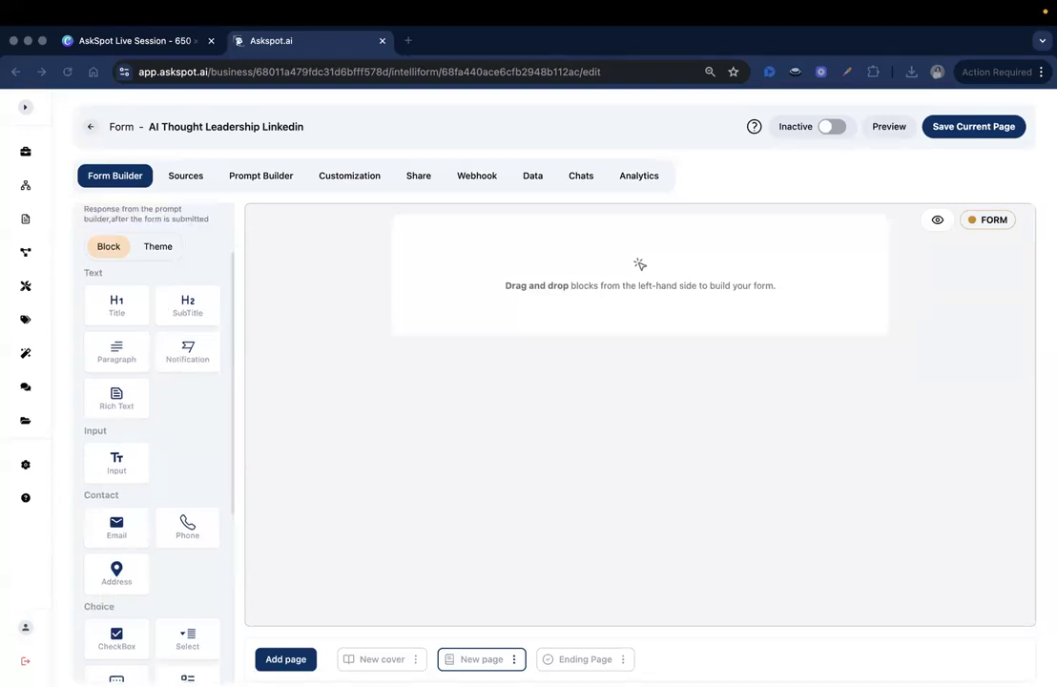
scroll(110, 344, up, 3)
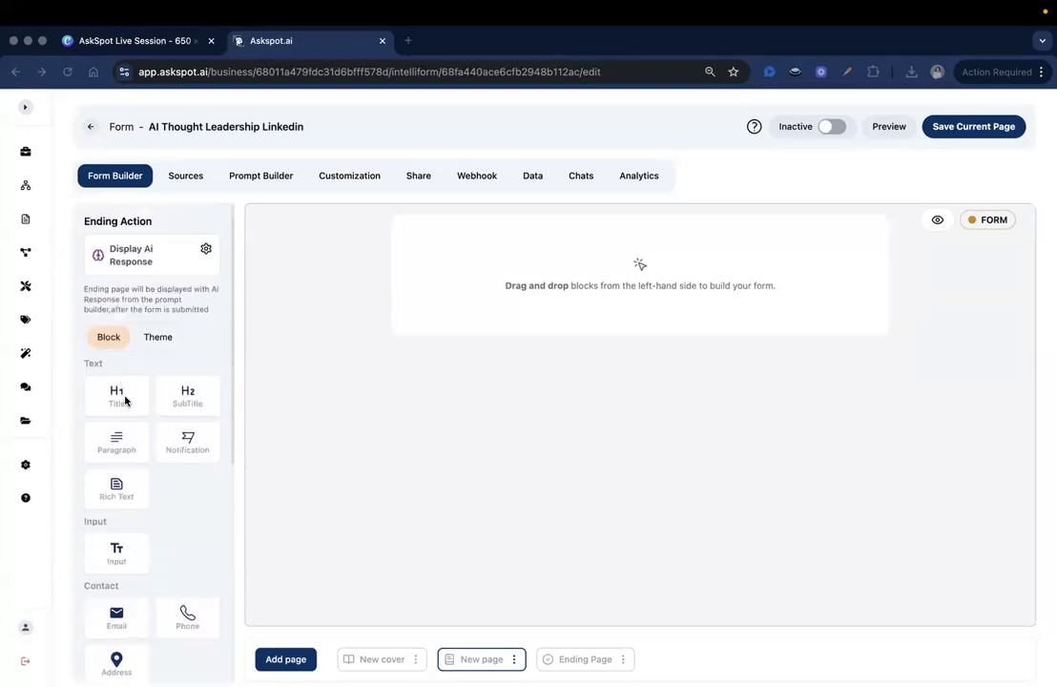
Step: Add an H1 title reading 'Linkedin Post Generator' to the second form page
drag(111, 396, 450, 240)
click(450, 241)
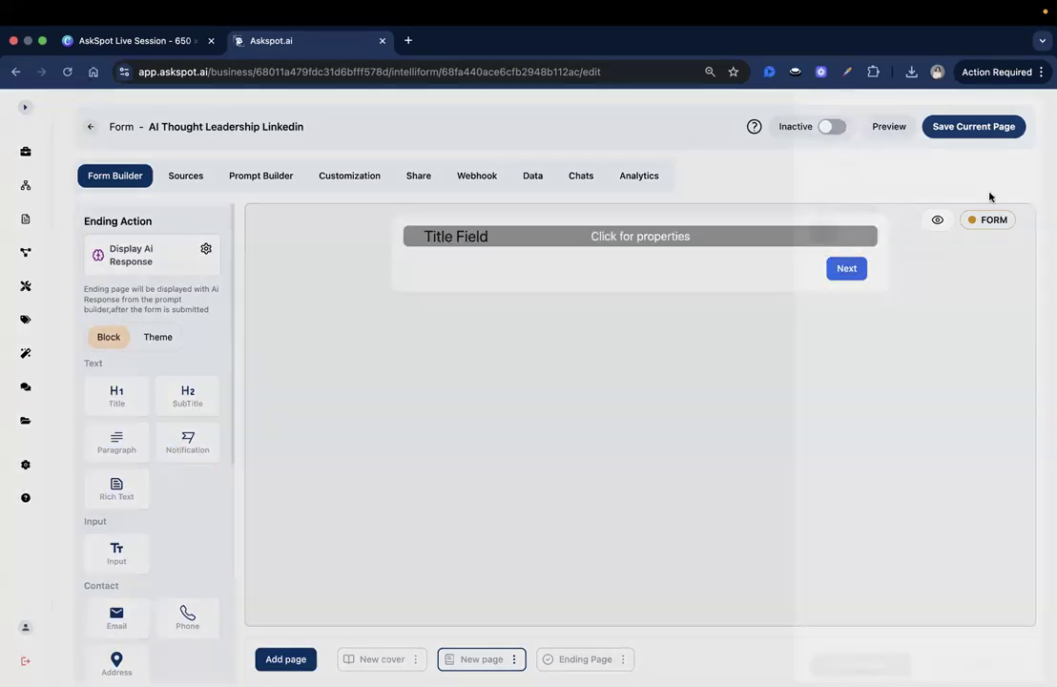
click(924, 162)
key(super+a)
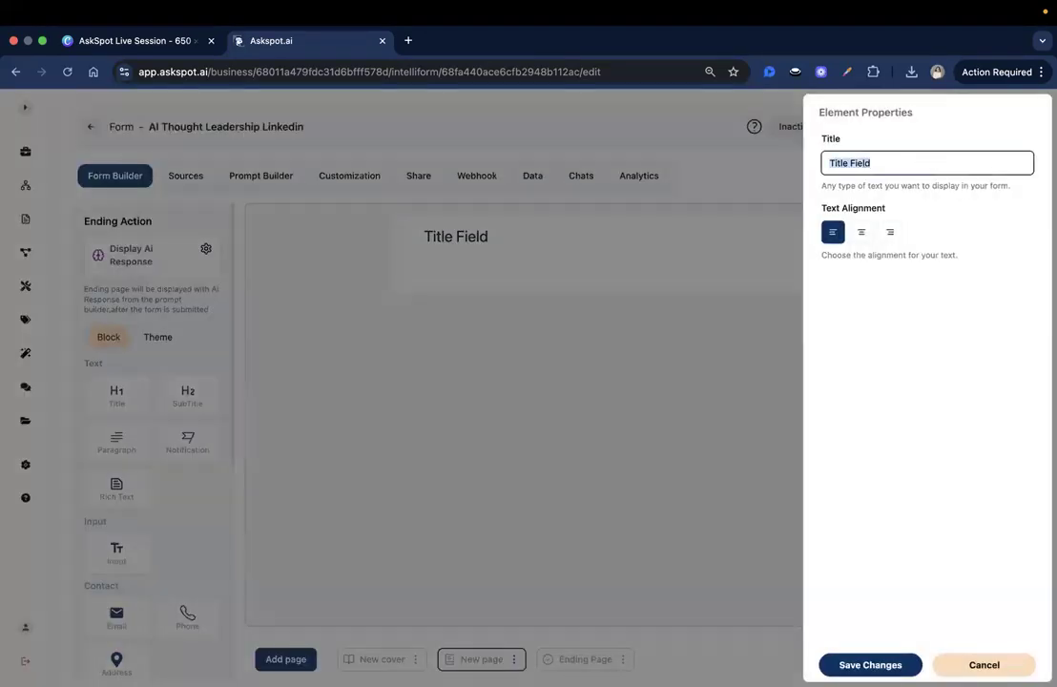
text(Linkedin Post Generator)
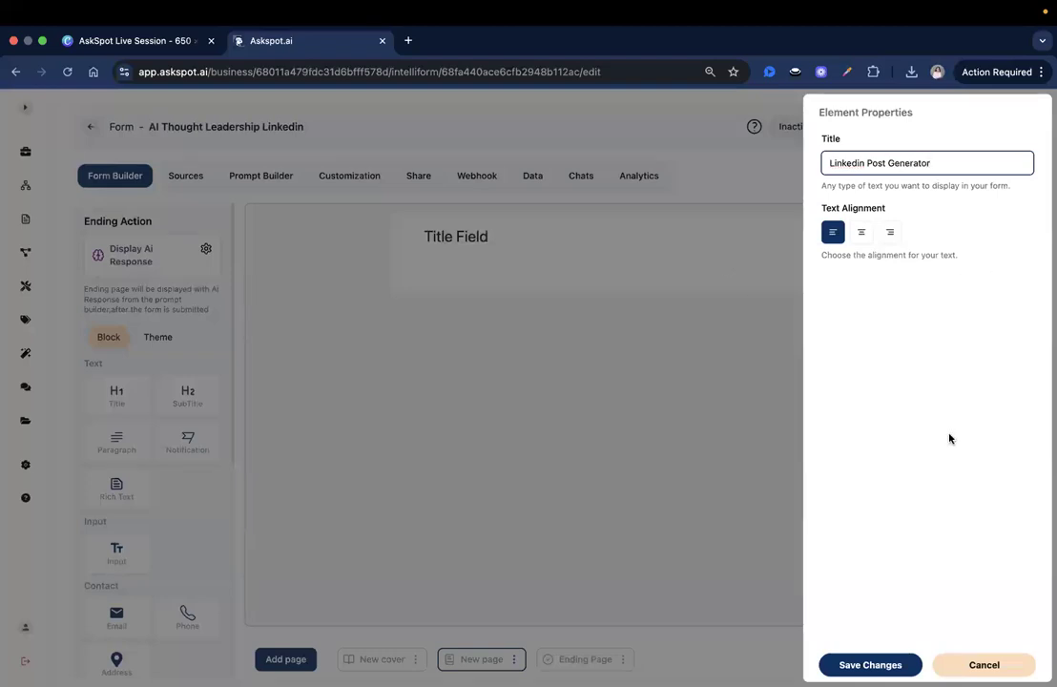
click(868, 652)
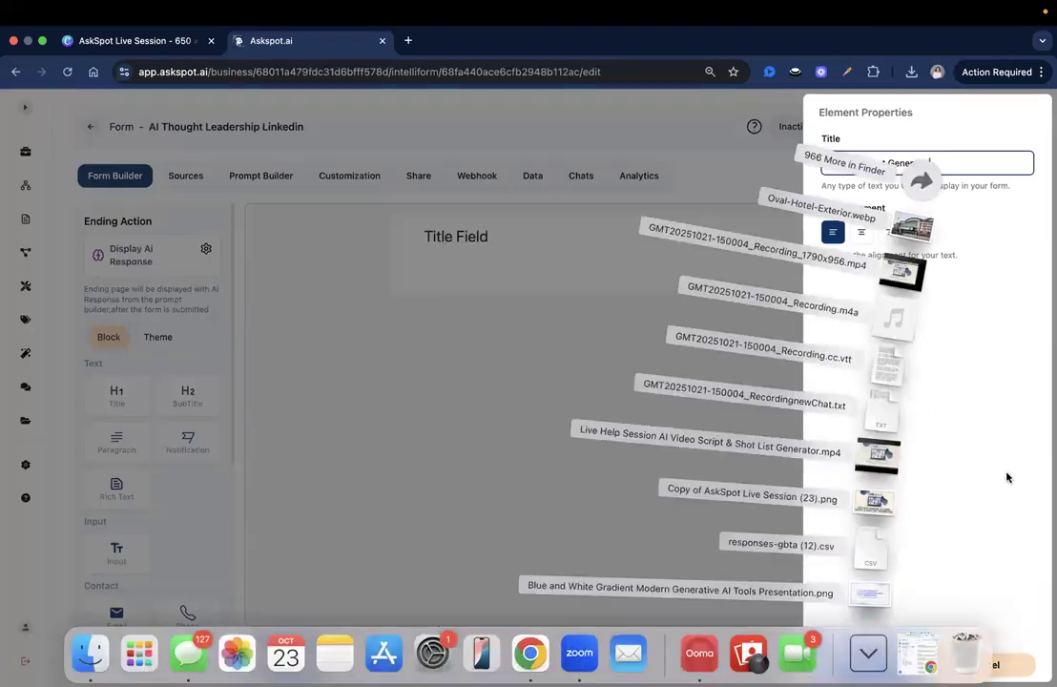
click(1022, 531)
click(876, 665)
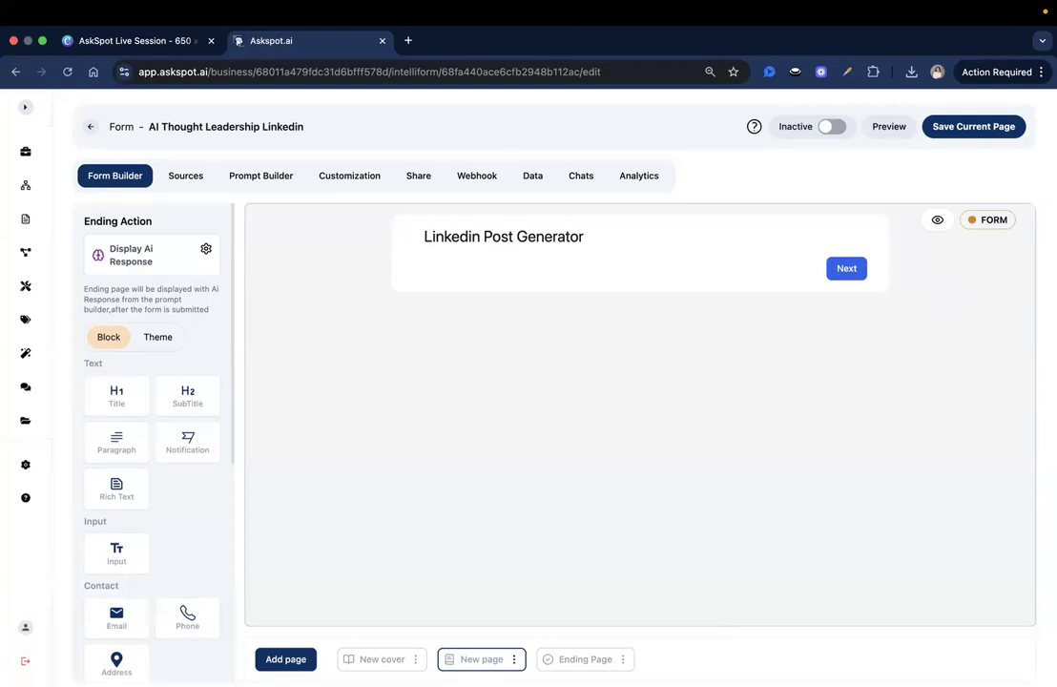
scroll(196, 415, down, 3)
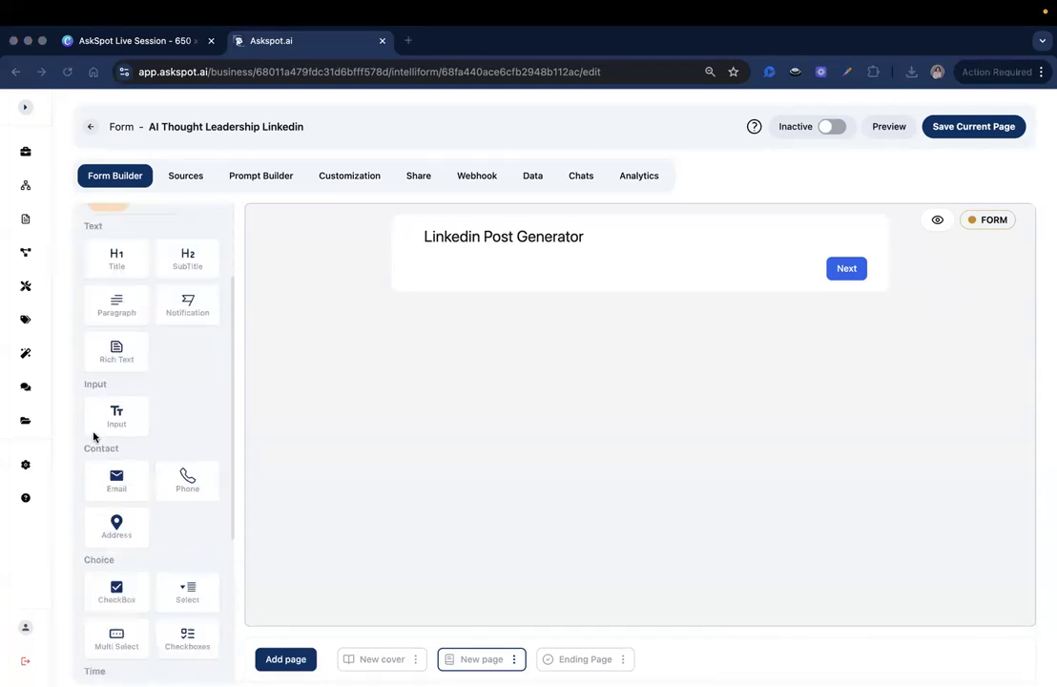
Step: Add an Input question under the title with unique id executive_name
drag(110, 415, 482, 299)
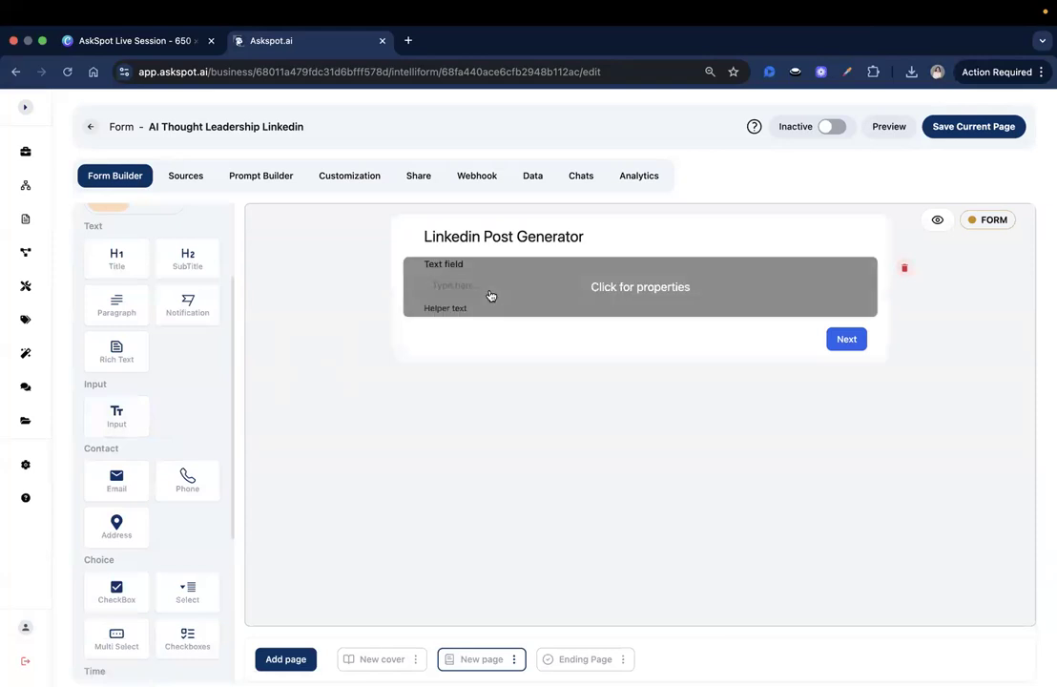
click(490, 293)
click(919, 170)
key(super+a)
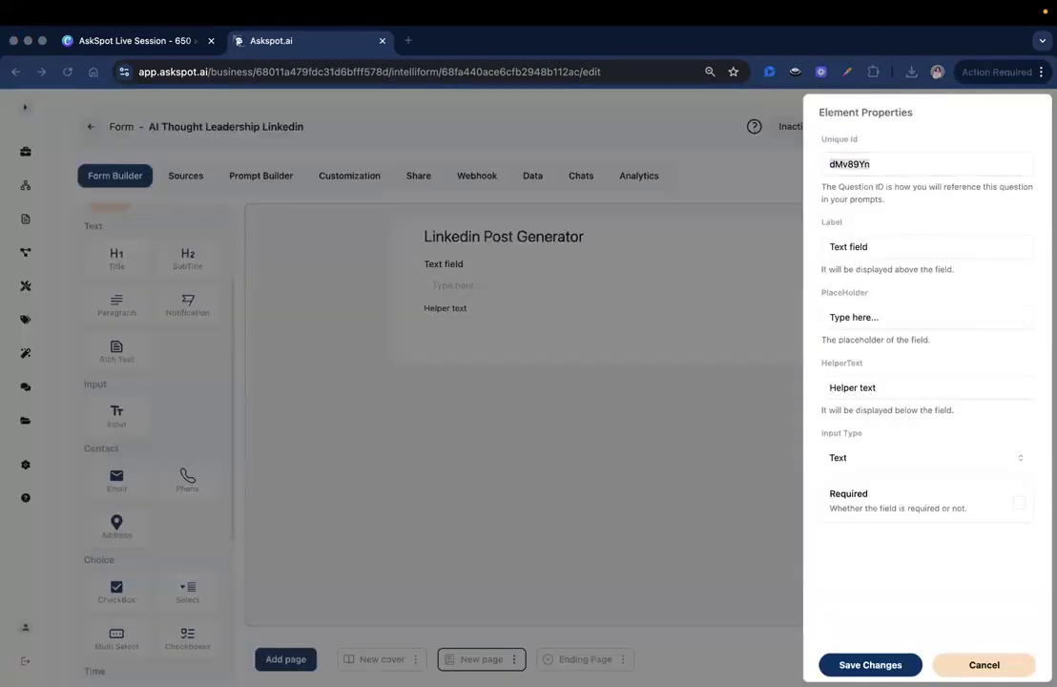
click(860, 164)
double_click(860, 164)
text(executive_name)
Step: Label it 'Executive Name' with helper text 'Enter your full name' and make it required
click(915, 241)
key(super+a)
text(Executive Name)
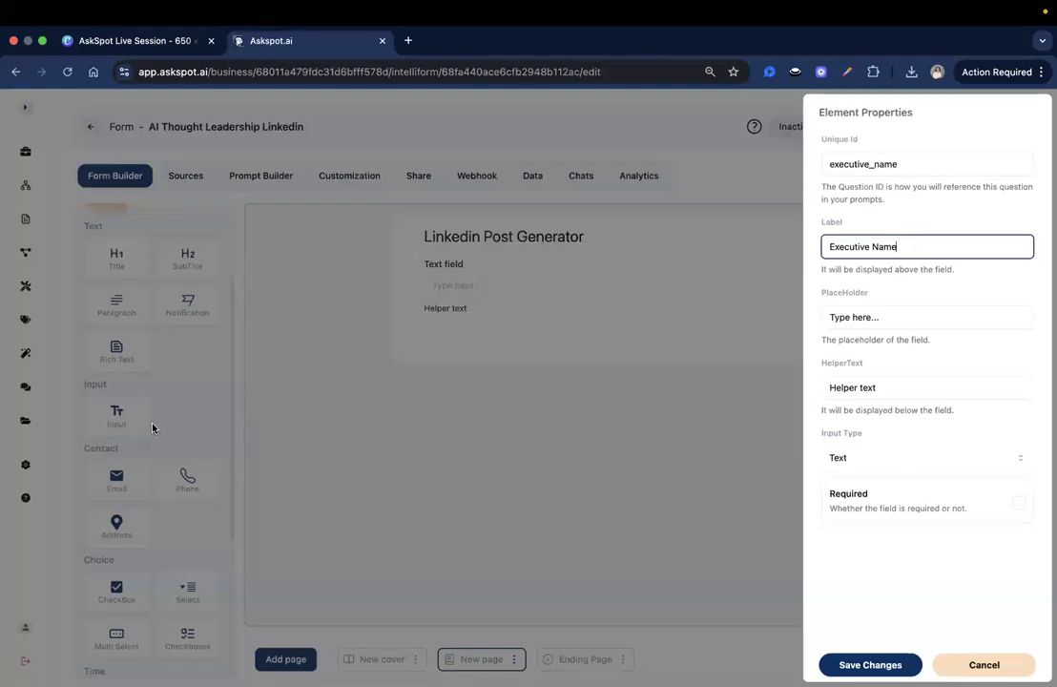
key(super+Tab)
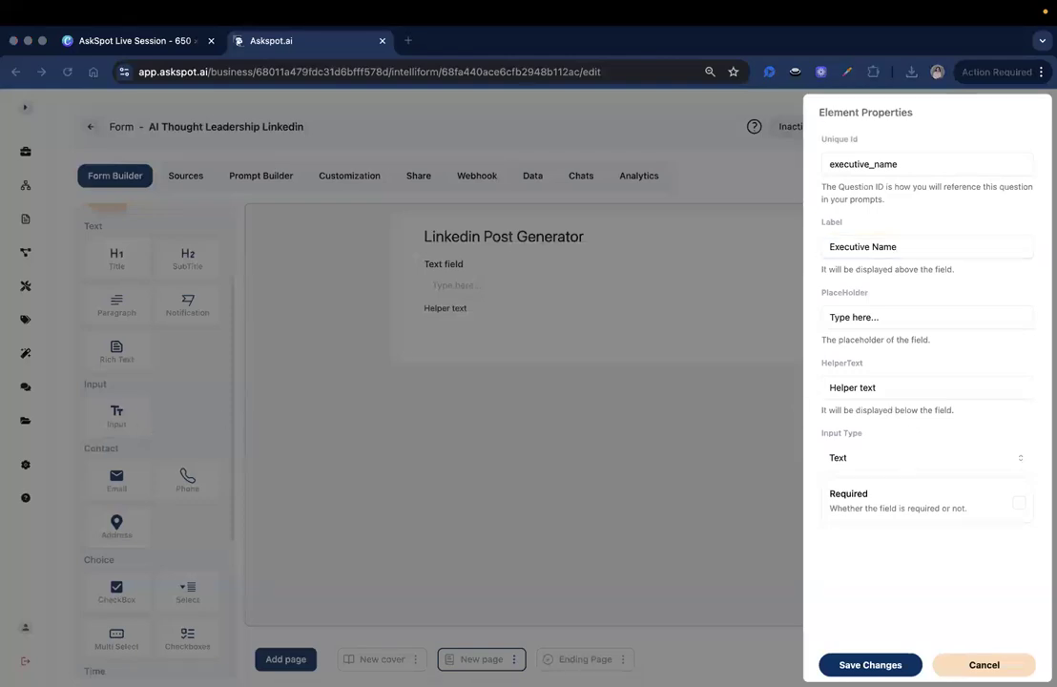
click(909, 321)
key(super+a)
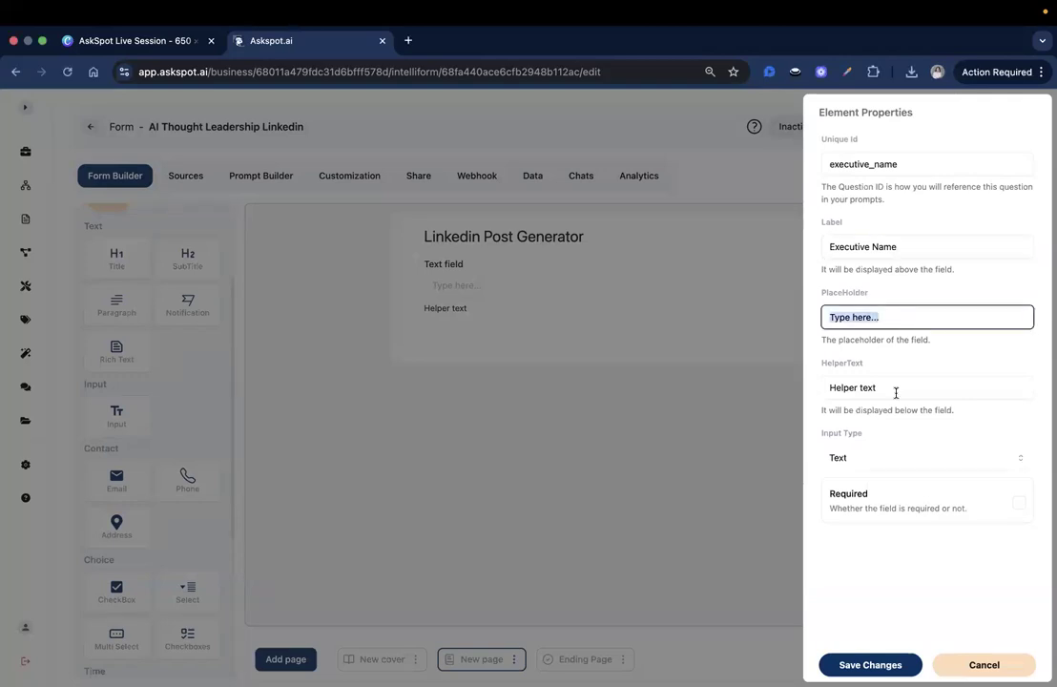
click(896, 392)
key(super+a)
text(Enter your full name)
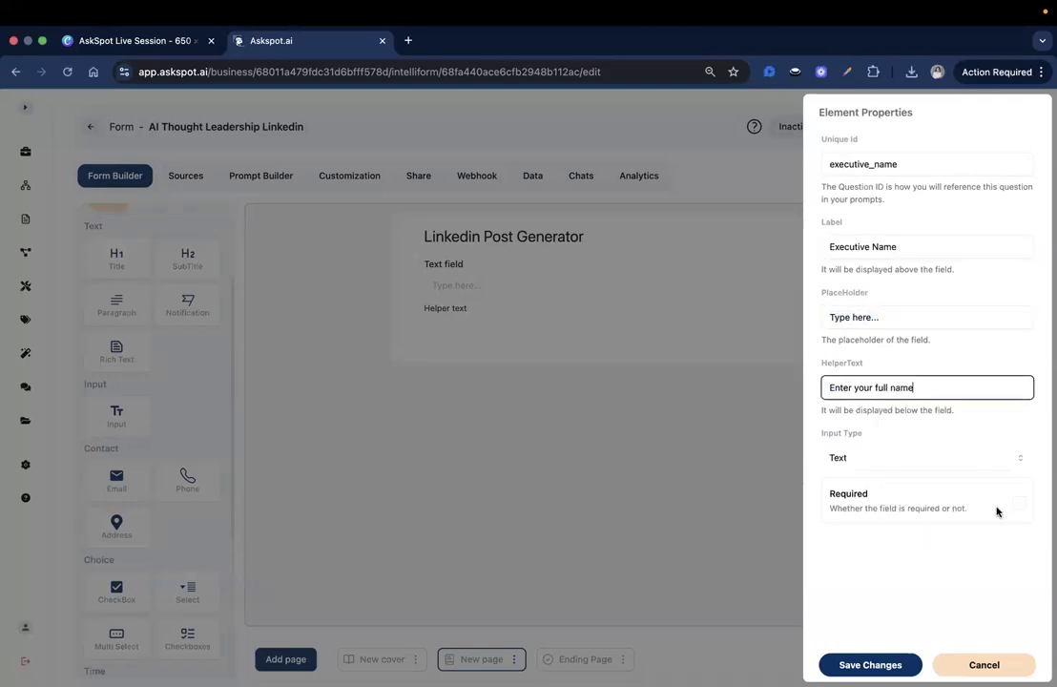
click(1019, 503)
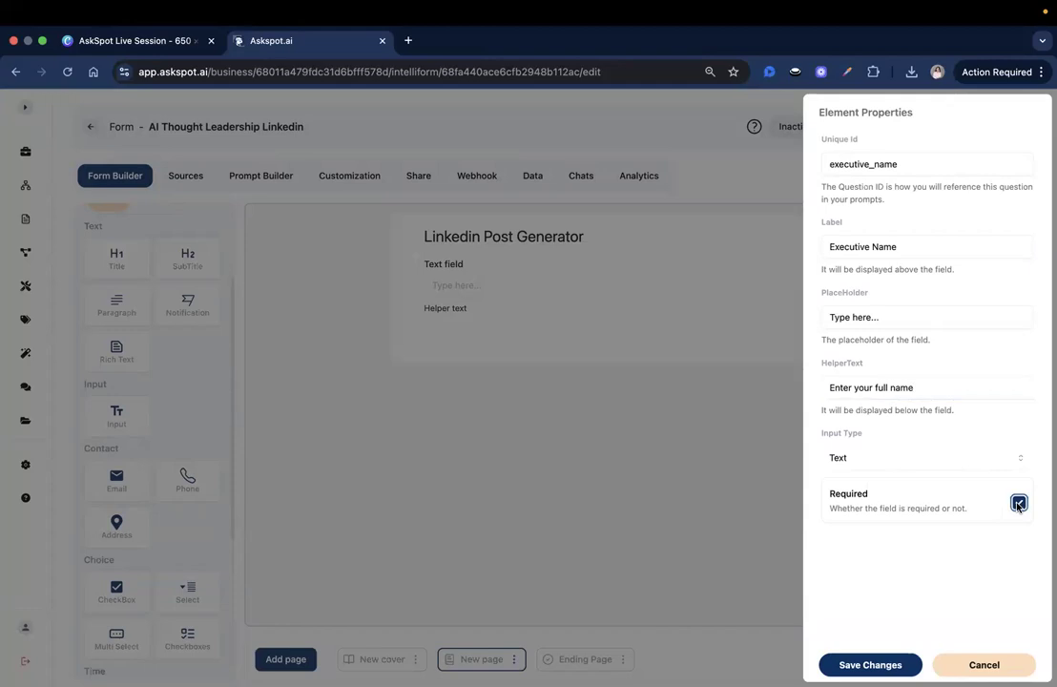
click(869, 663)
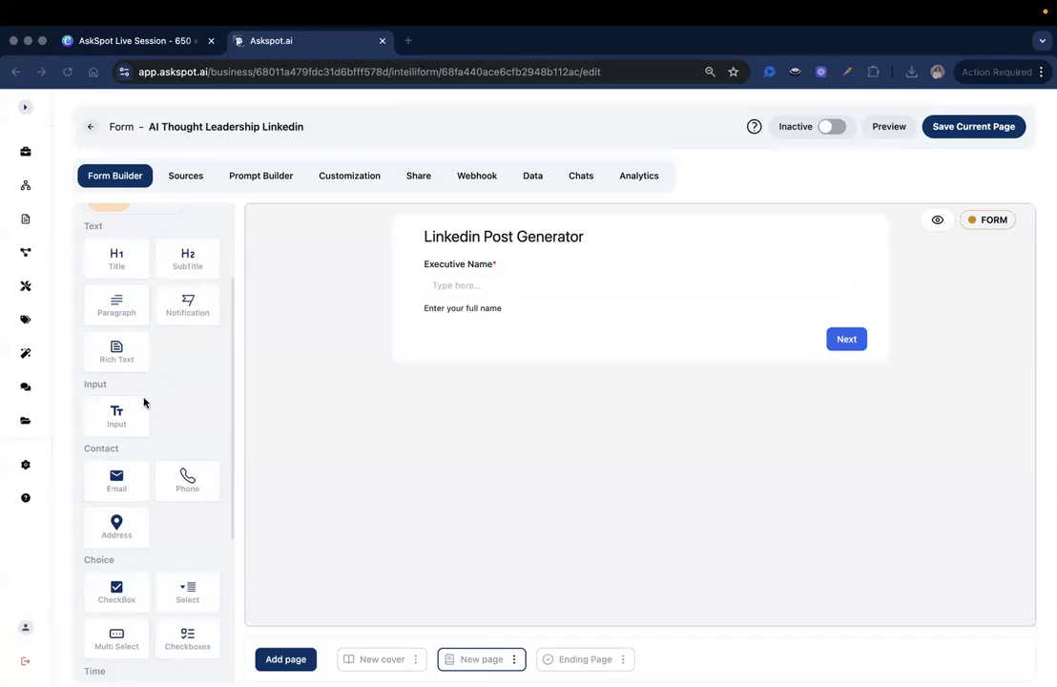
Step: Add a second Input question below Executive Name with unique id executive_role
drag(124, 412, 456, 338)
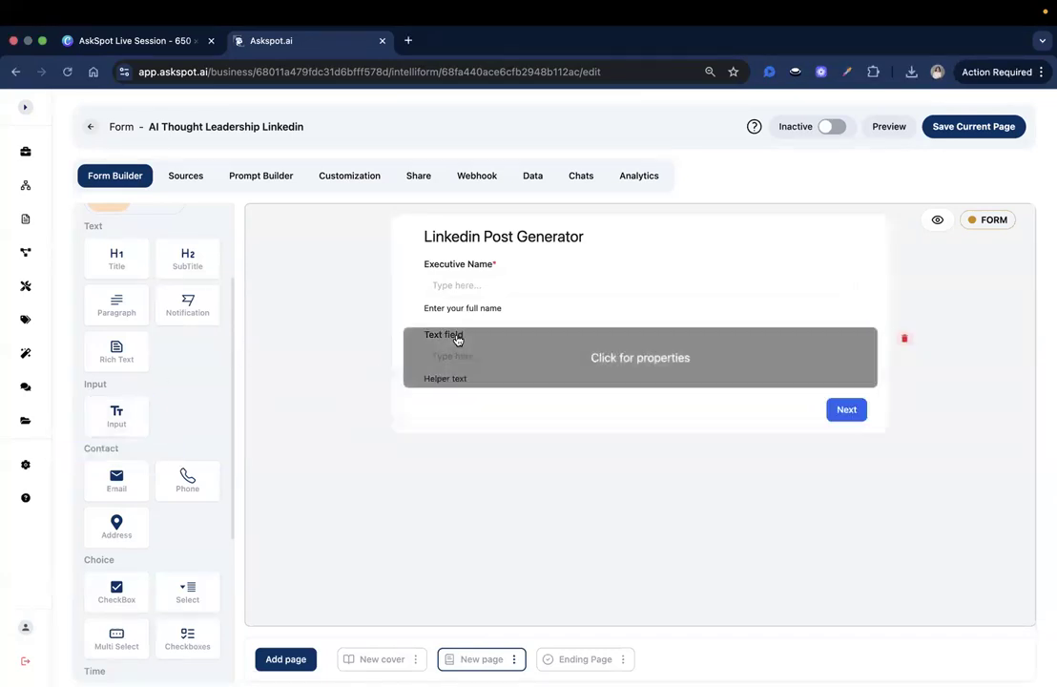
click(456, 338)
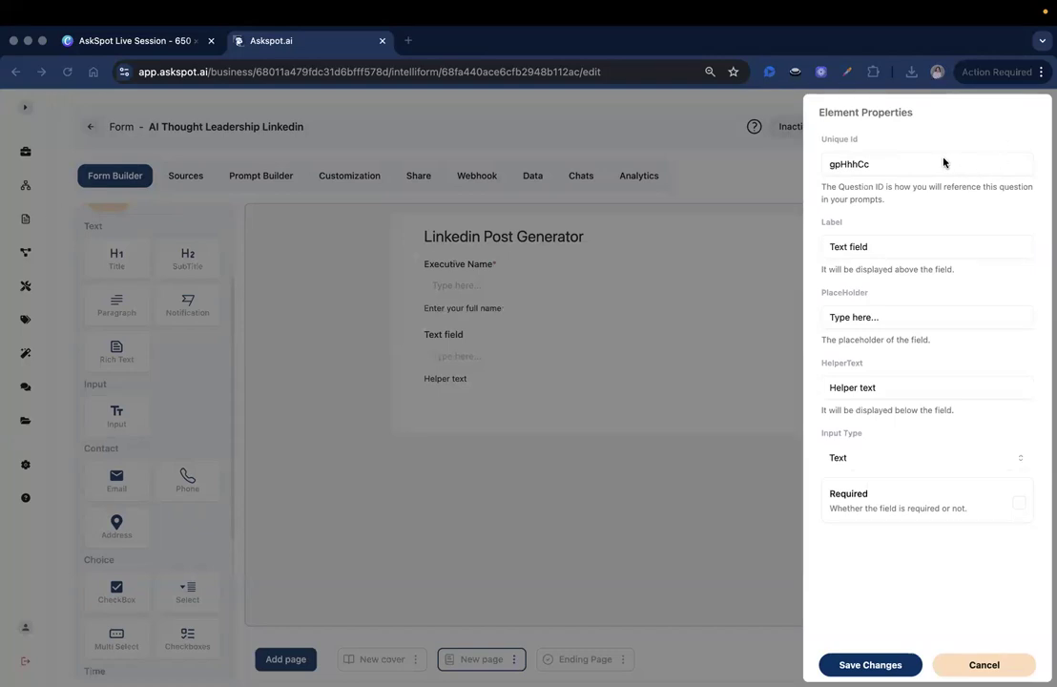
click(943, 160)
double_click(943, 159)
text(executie_role)
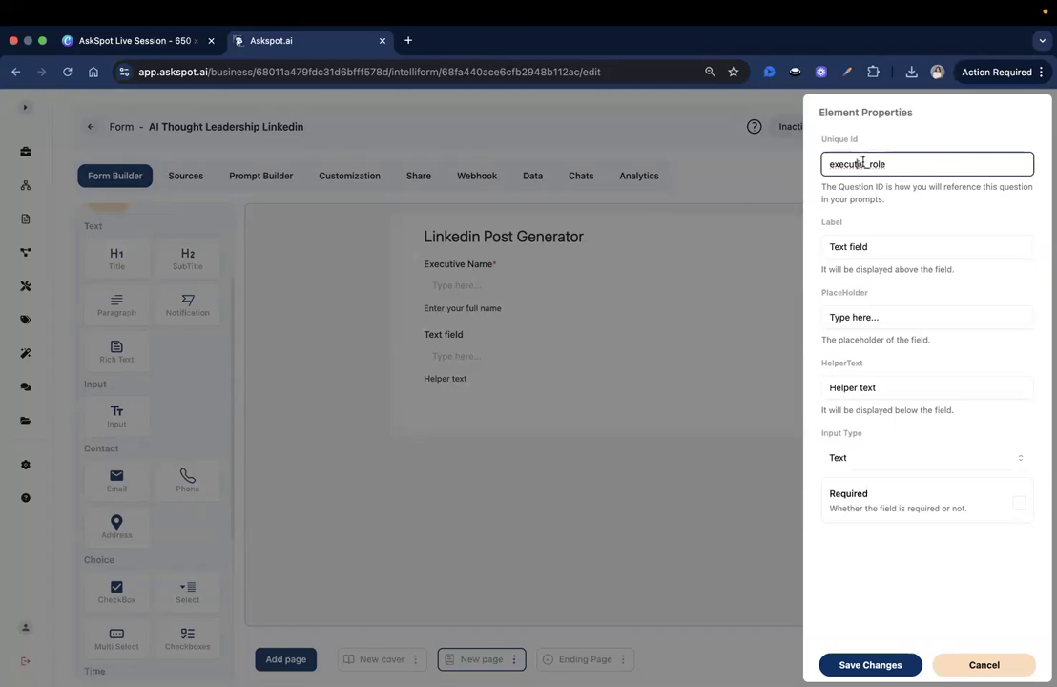
click(864, 164)
text(v)
Step: Label it 'Title / Role' with helper text 'Enter your current title/role' and make it required
click(911, 245)
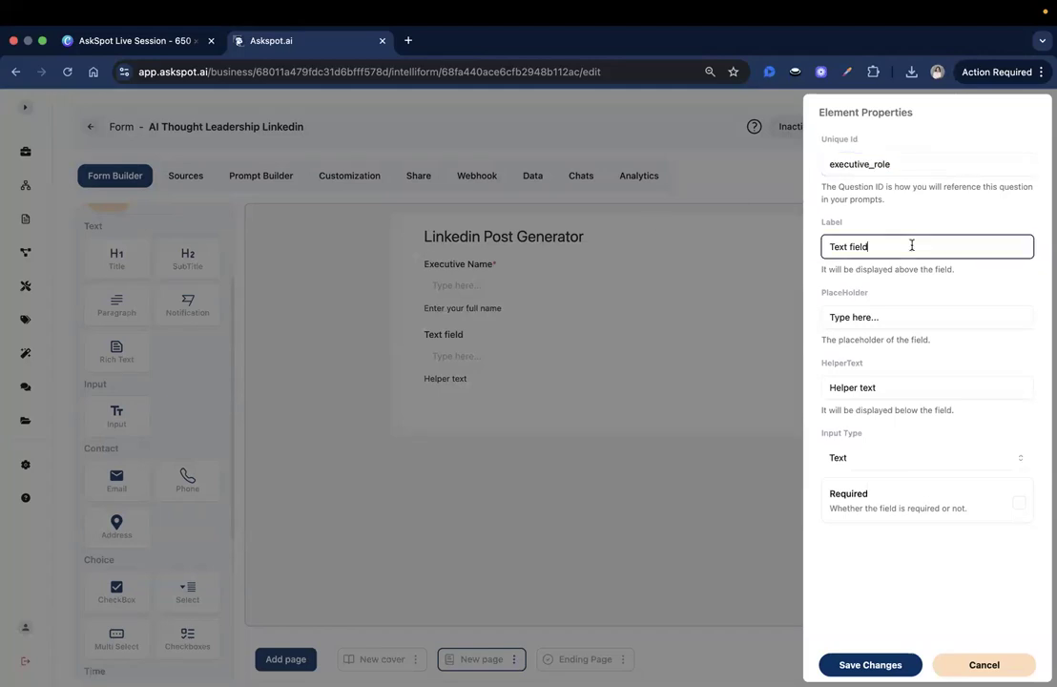
key(ctrl+a)
text(Title)
key(Down)
key(Return)
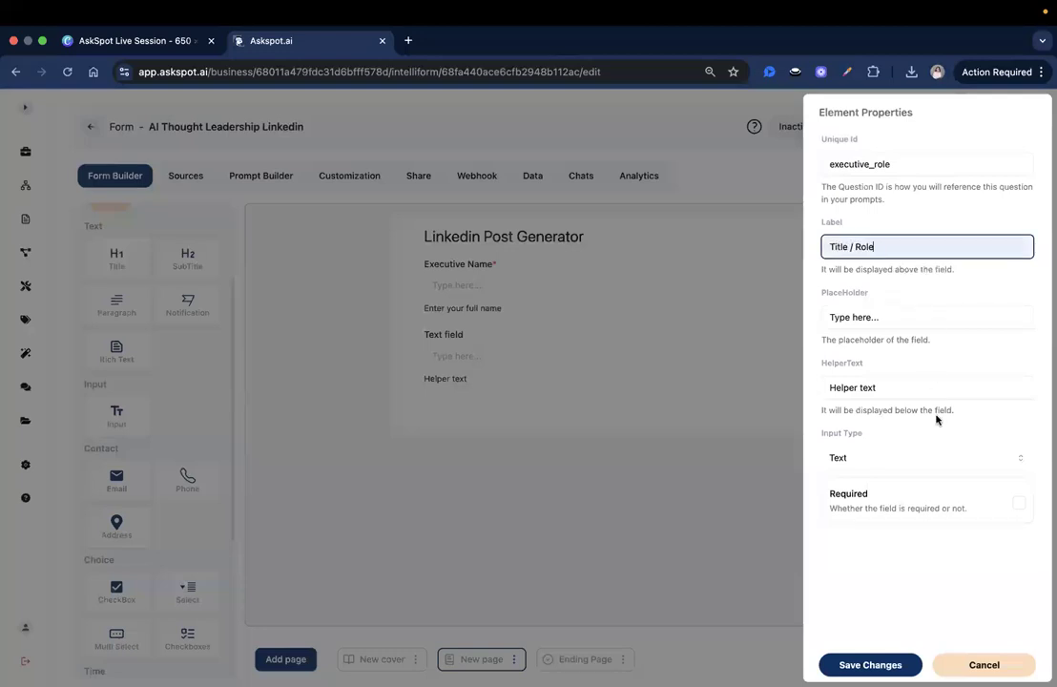
click(919, 386)
key(ctrl+a)
text(Ente)
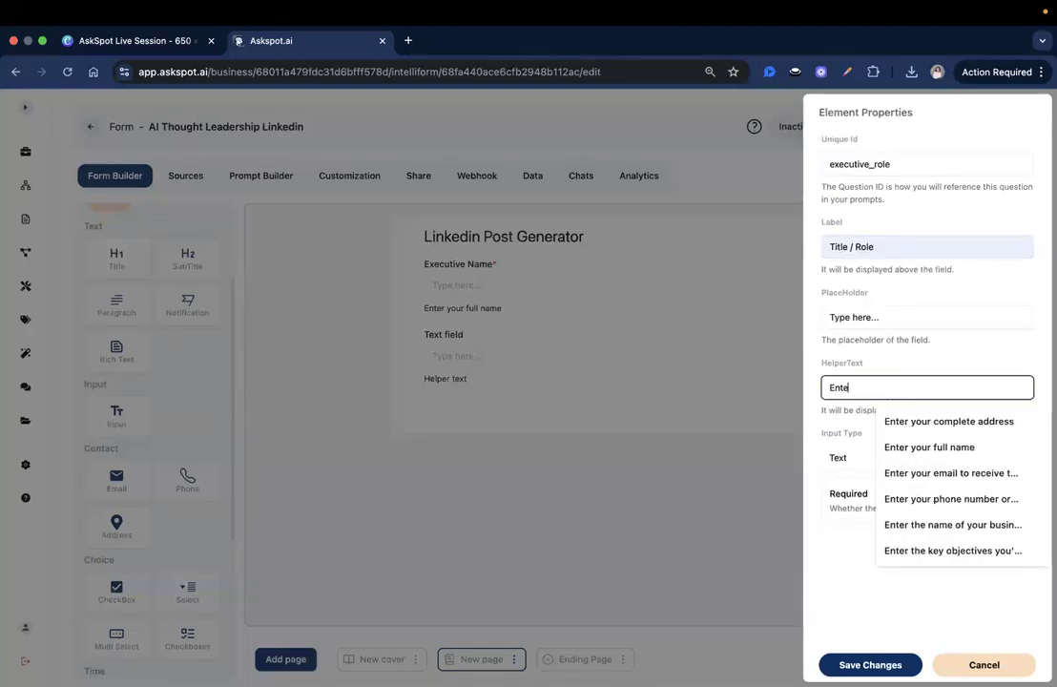
text(r your cur)
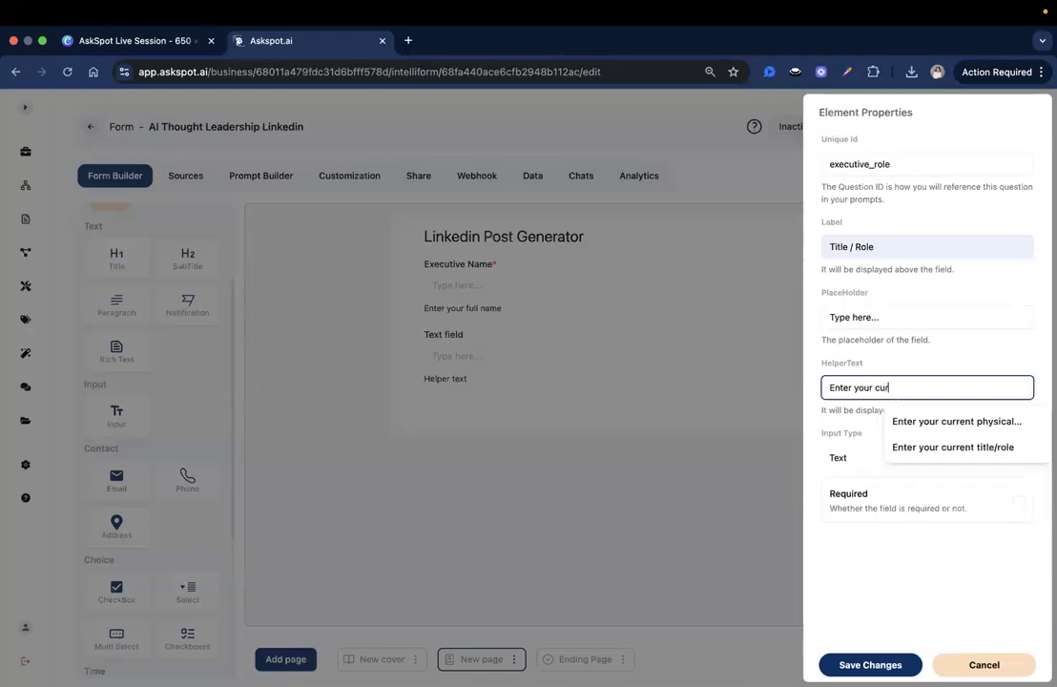
text(rent)
key(Down)
key(Down)
key(Return)
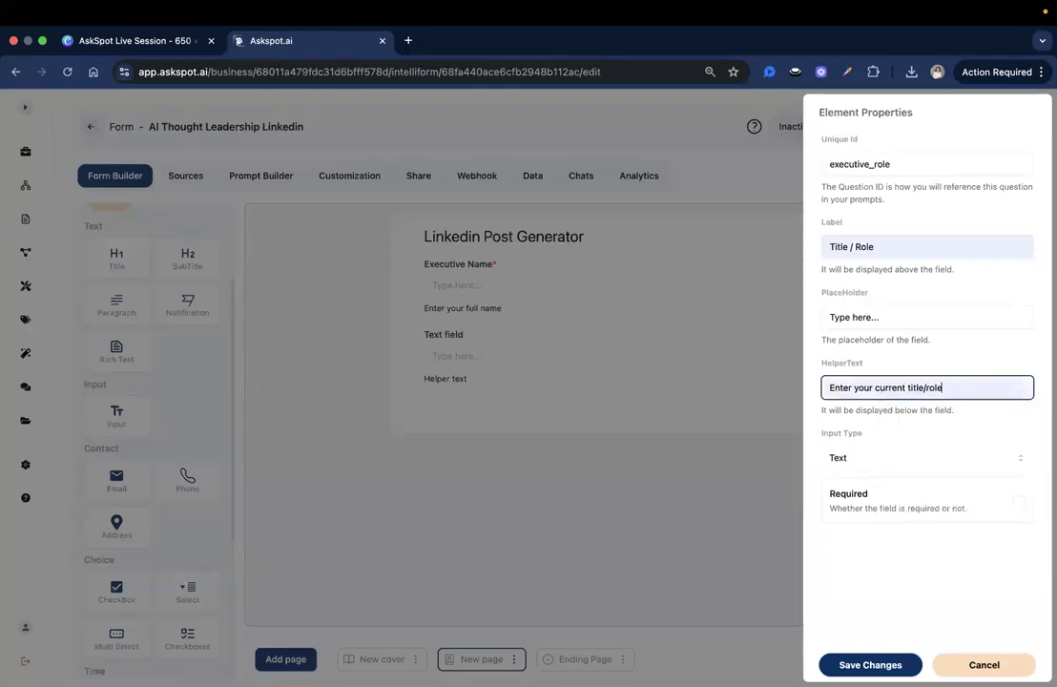
click(1018, 502)
click(671, 318)
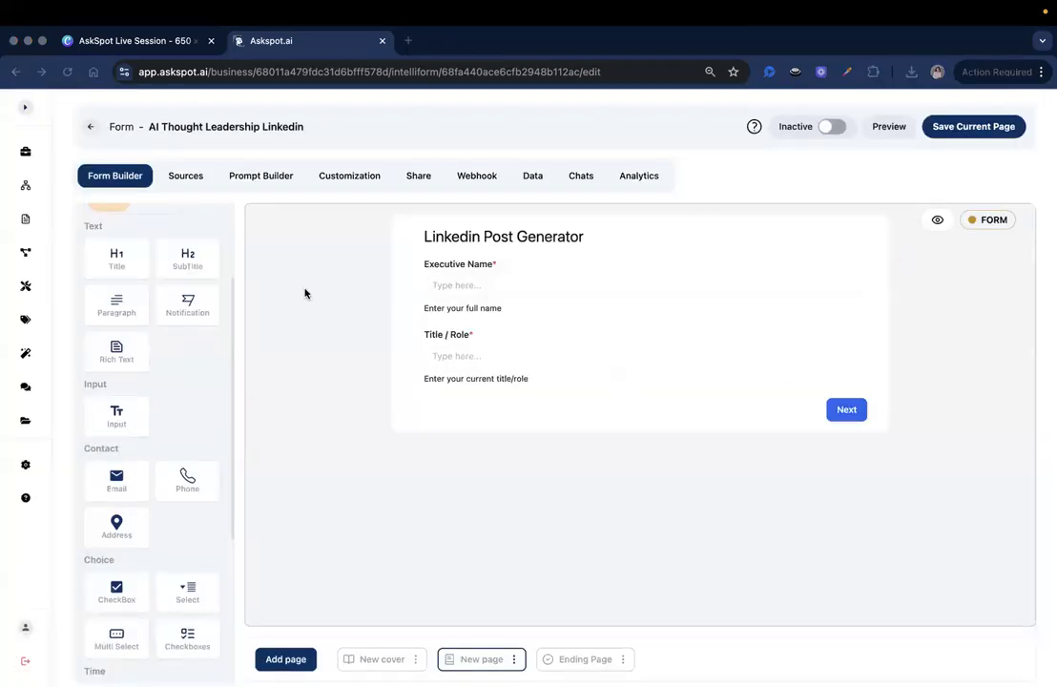
Step: Add a third text question below Title / Role and give it the id article_url
drag(117, 415, 576, 467)
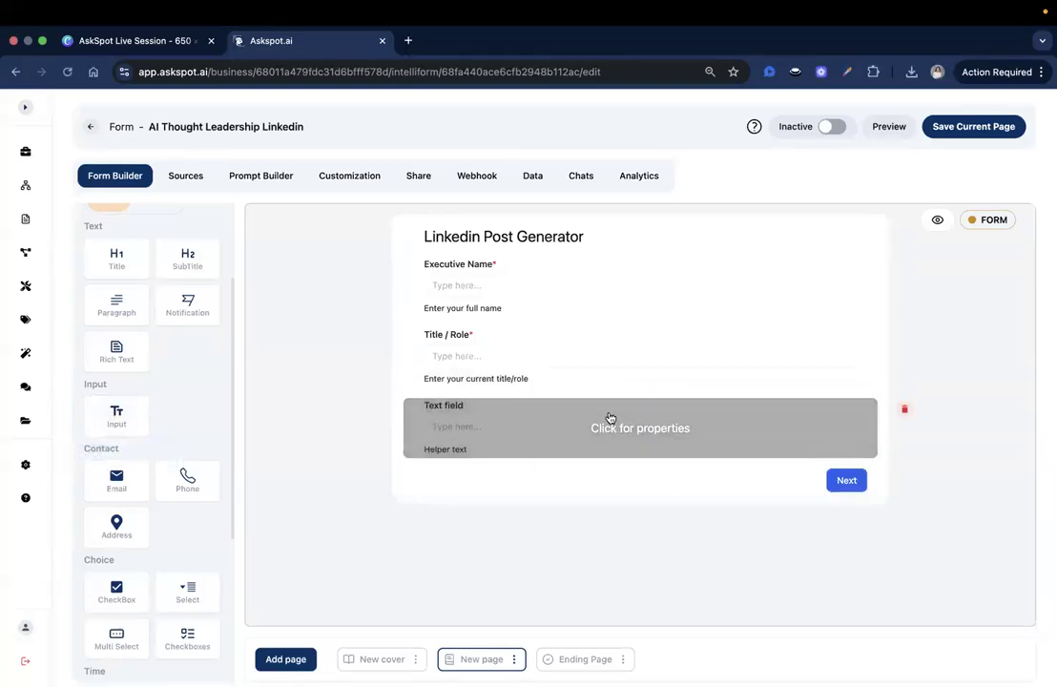
click(873, 402)
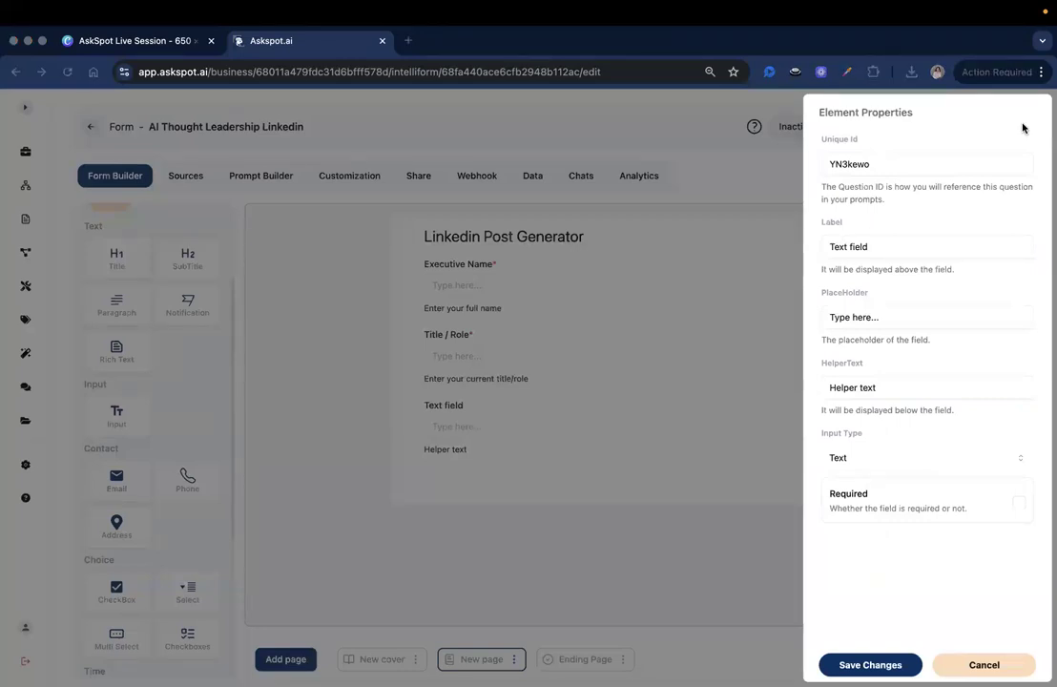
double_click(936, 171)
text(article_url)
Step: Label the question Article Url, set helper text 'Paste the URL link here', and save
double_click(867, 247)
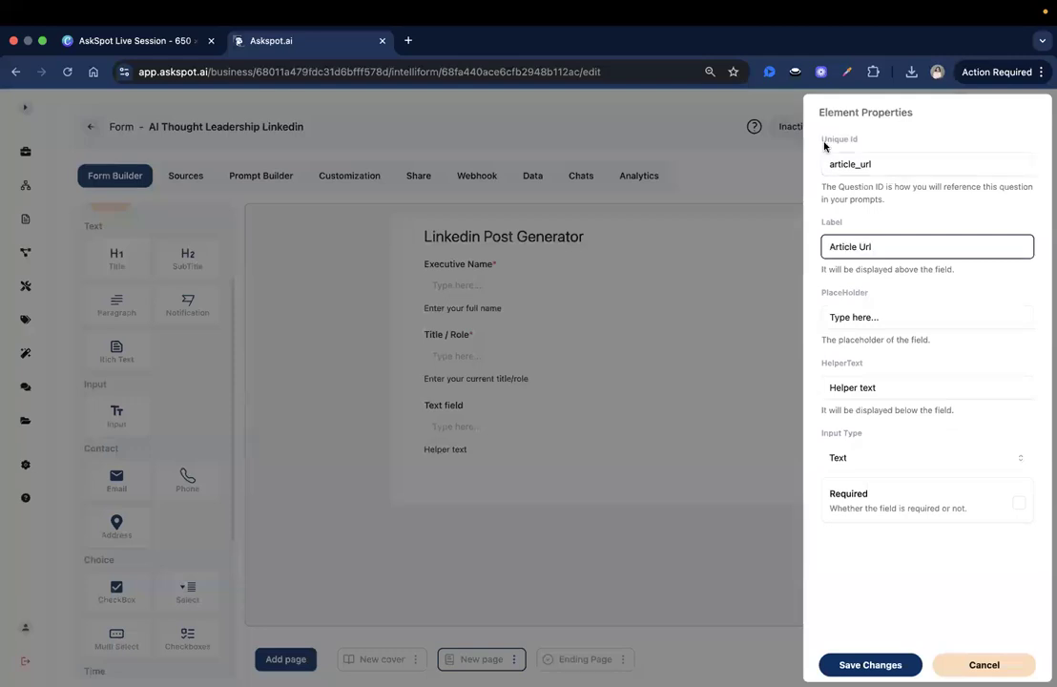
mouse_move(826, 141)
mouse_down()
mouse_move(863, 141)
mouse_move(827, 139)
mouse_up()
click(891, 289)
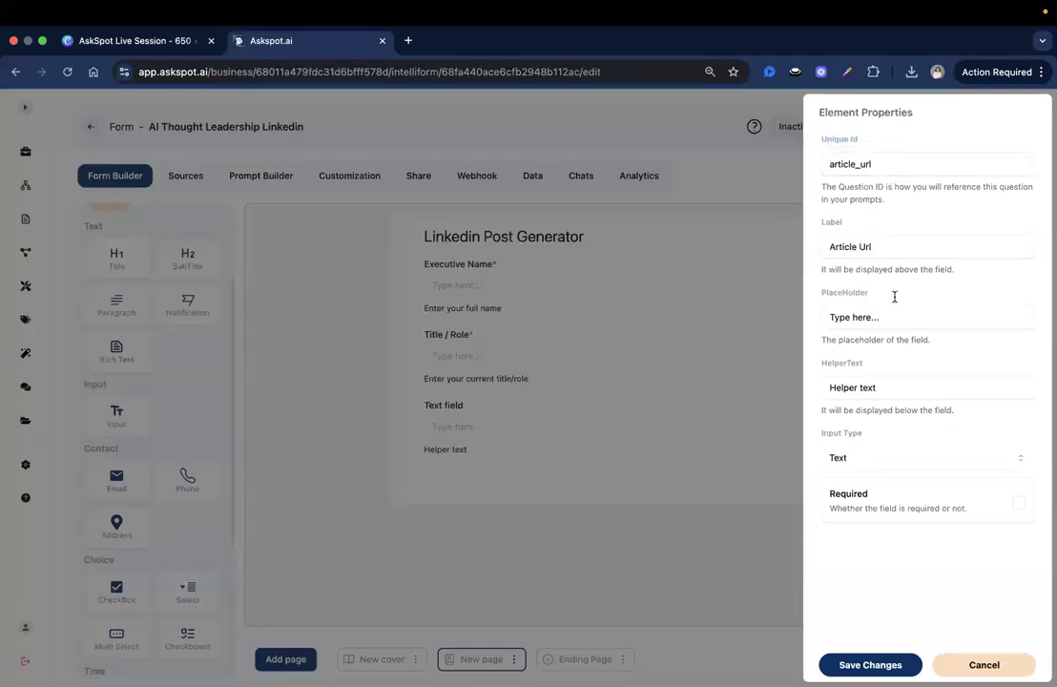
double_click(899, 171)
click(879, 202)
drag(877, 203, 819, 162)
click(849, 203)
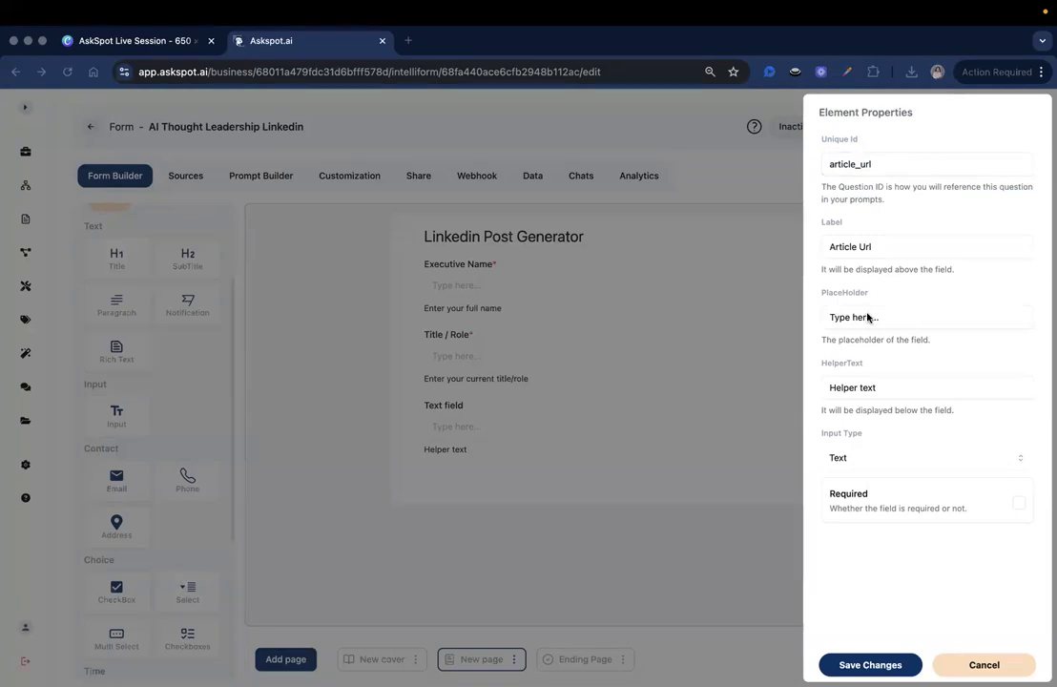
triple_click(870, 386)
text(Paste the URL link here)
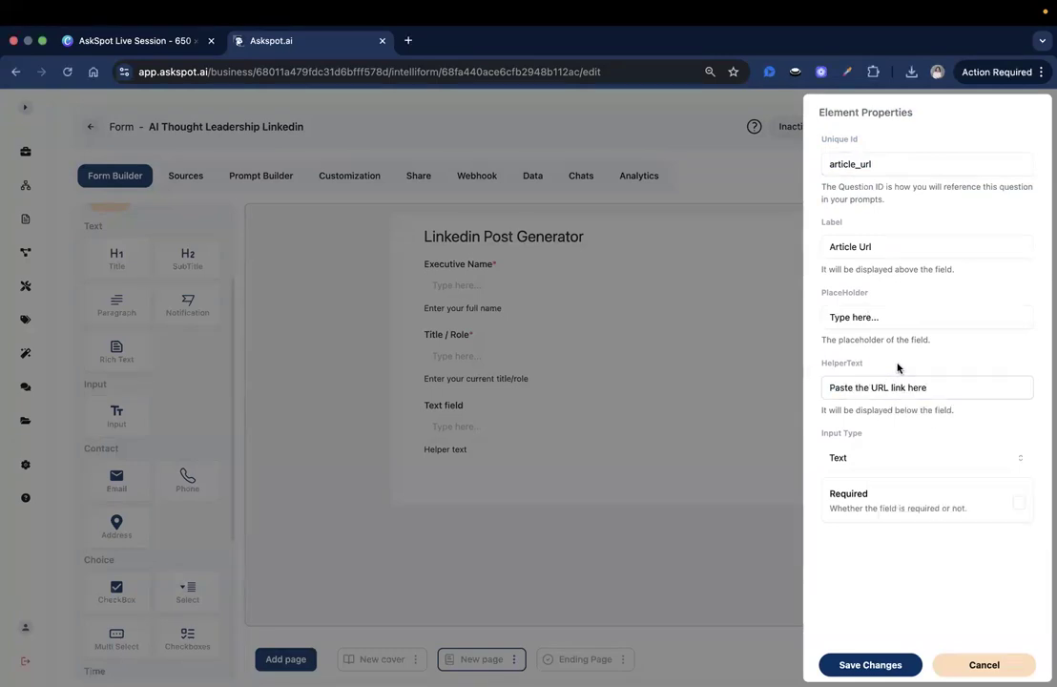
drag(836, 388, 878, 593)
click(869, 664)
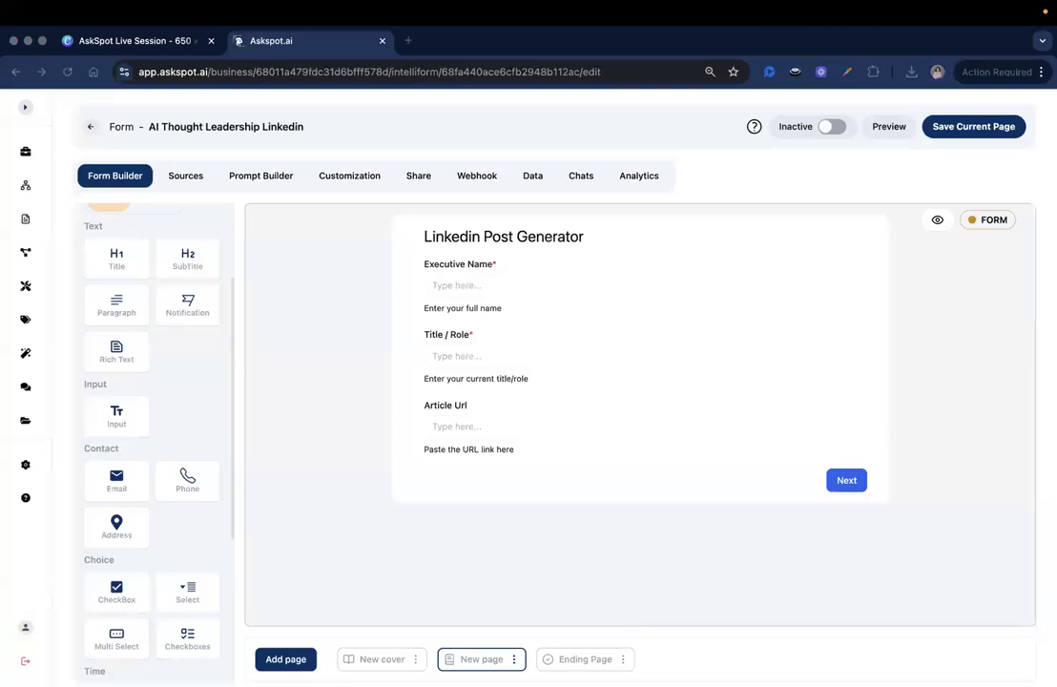
drag(116, 415, 538, 485)
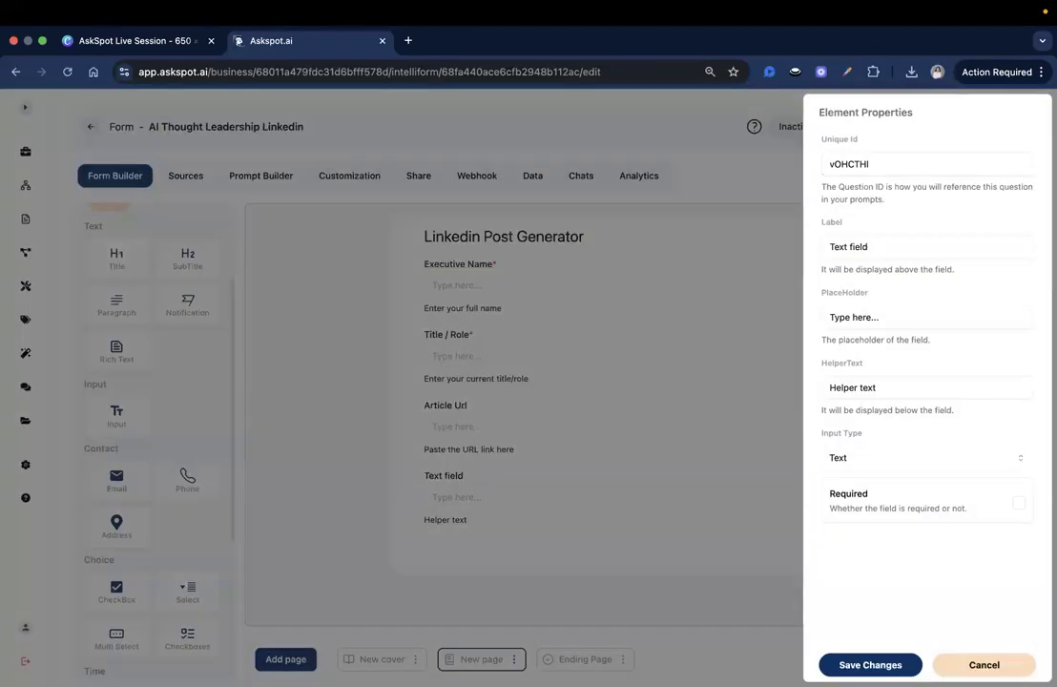
Step: Set the new question's id to thoughts and its label to 'Your quick thoughts about it'. Give it helper text 'Just a few words would help' and save
double_click(856, 164)
text(thoughts)
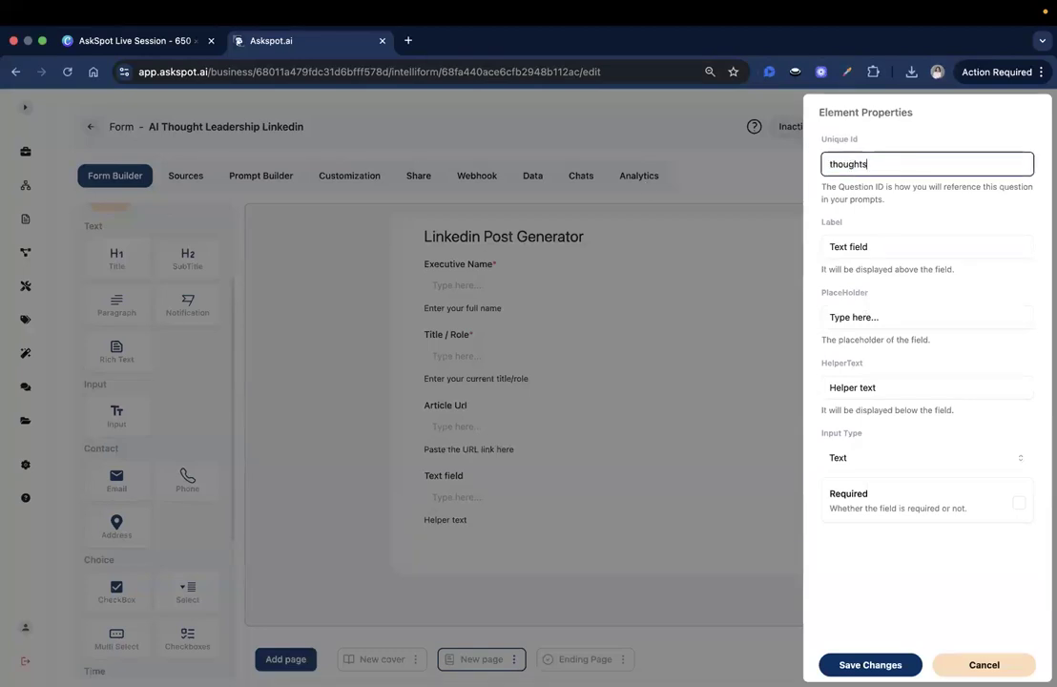
key(super+Tab)
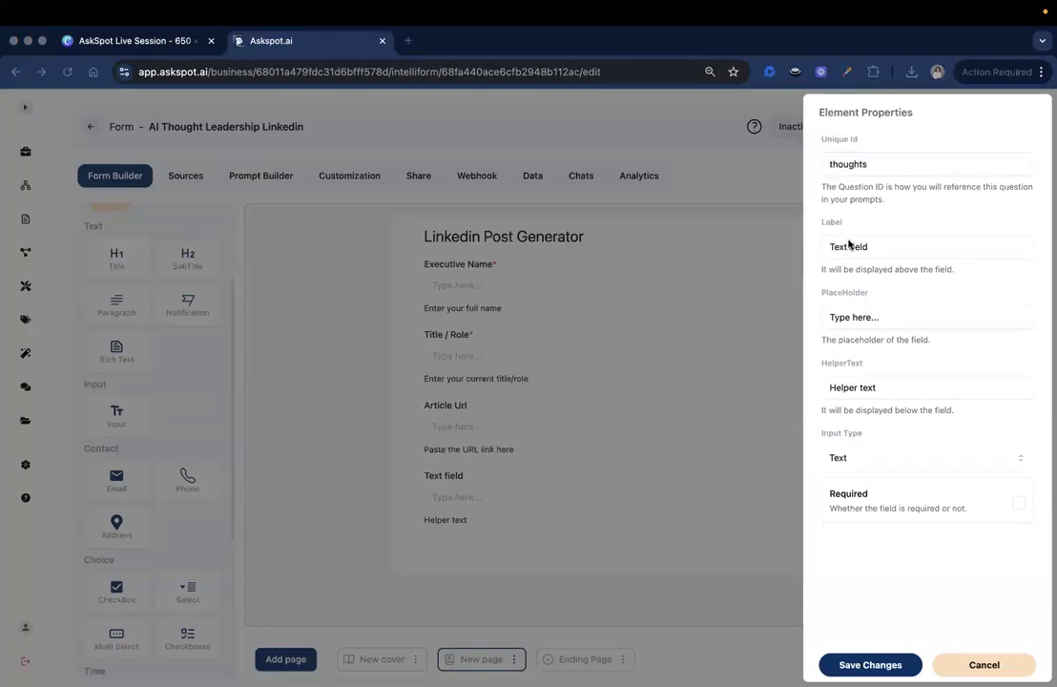
triple_click(849, 245)
text(Your quick thoughts about it)
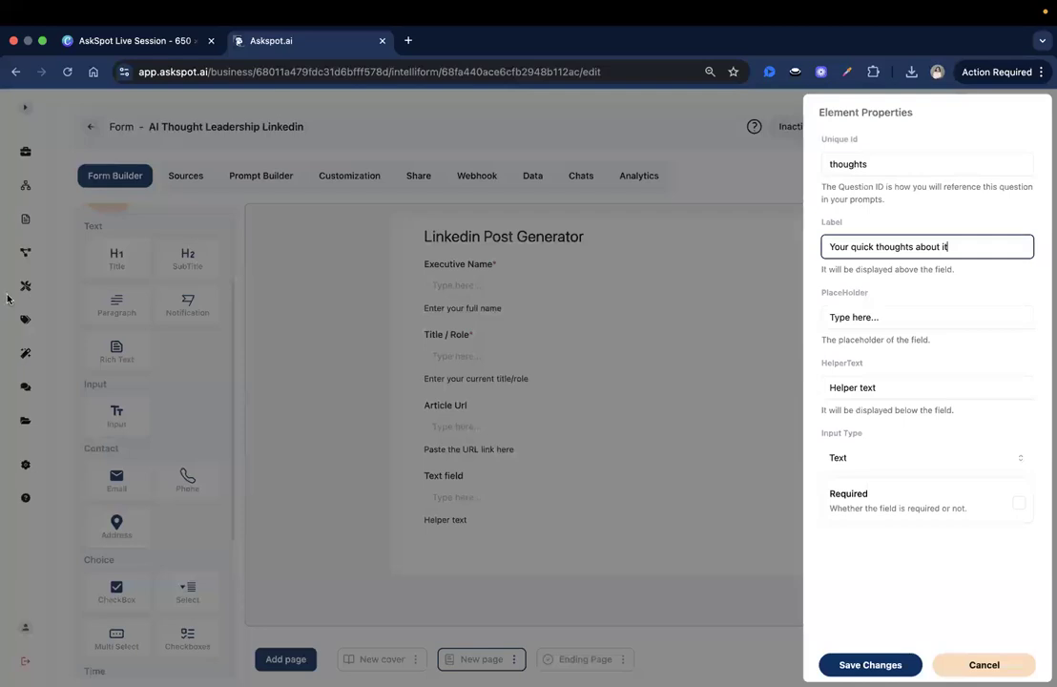
key(super+Tab)
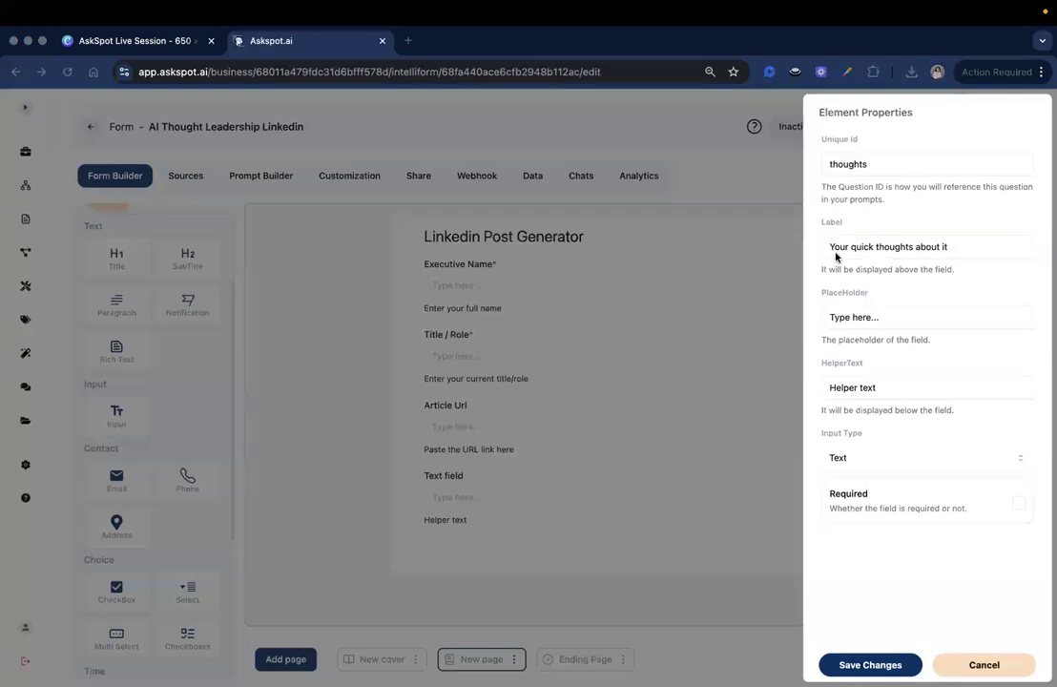
triple_click(875, 387)
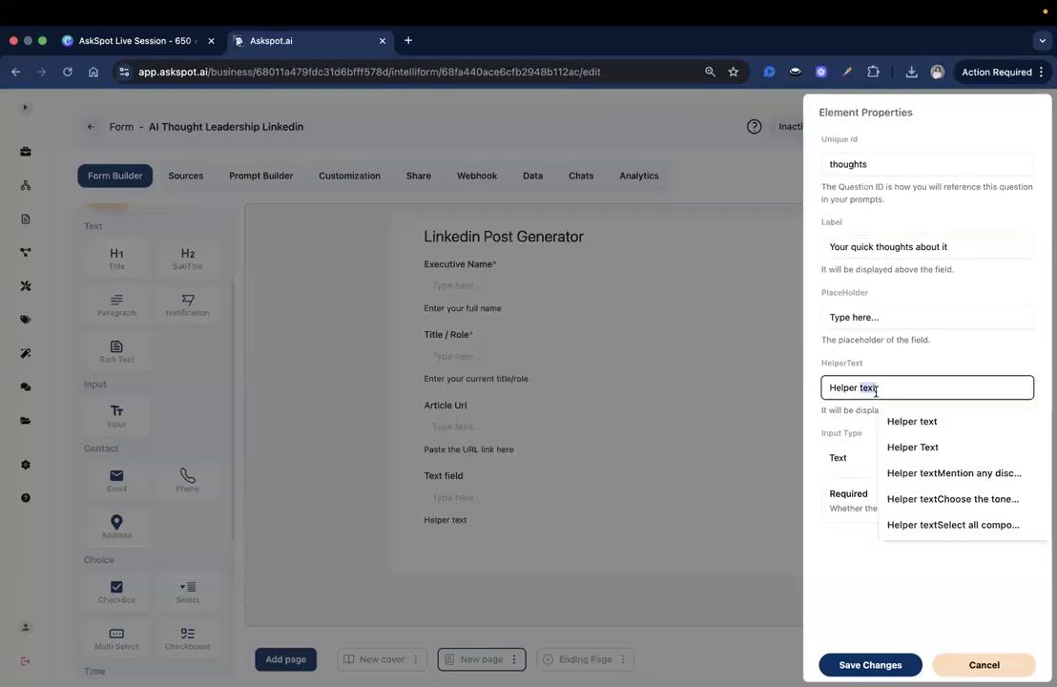
text(Just a few words would help)
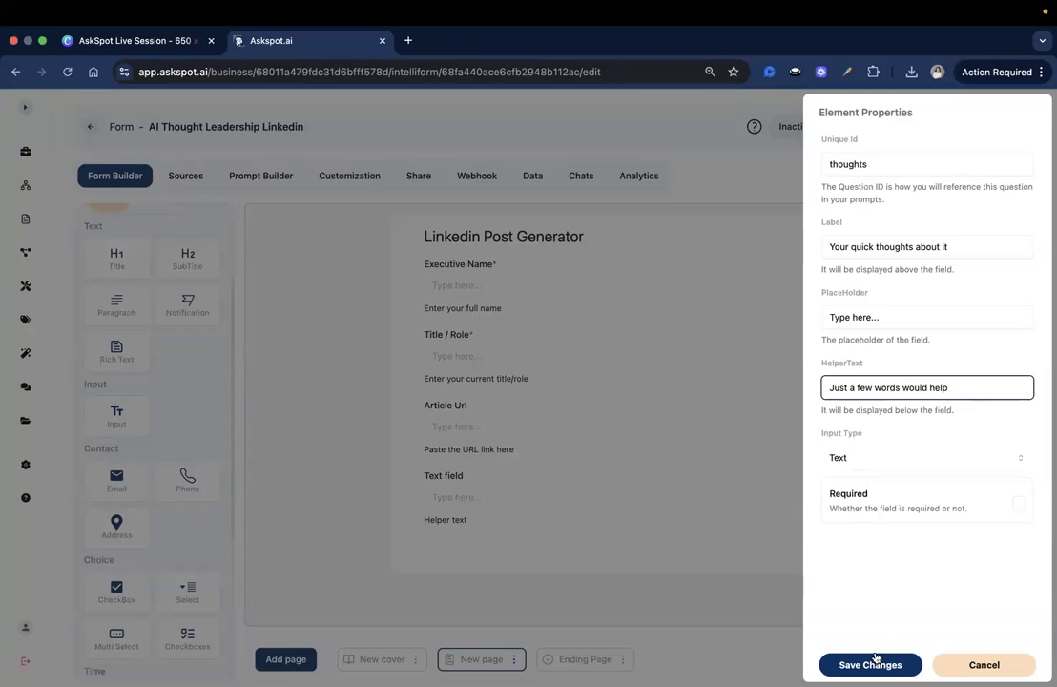
click(875, 663)
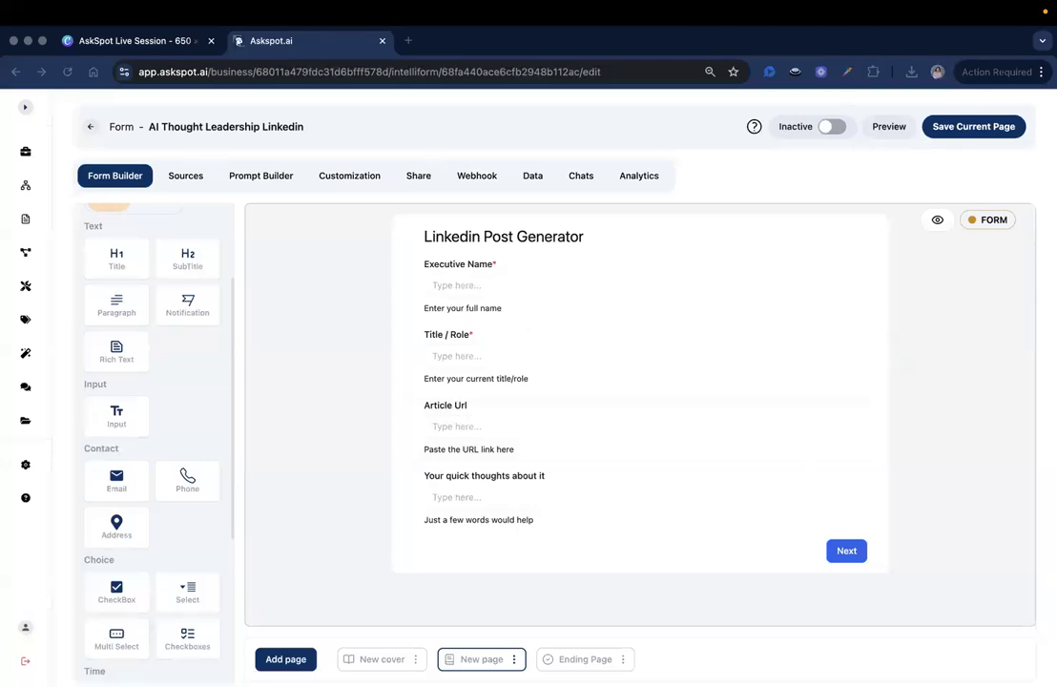
Step: Add a choice question below the thoughts question with id tone and label 'Pick a tone'
click(537, 540)
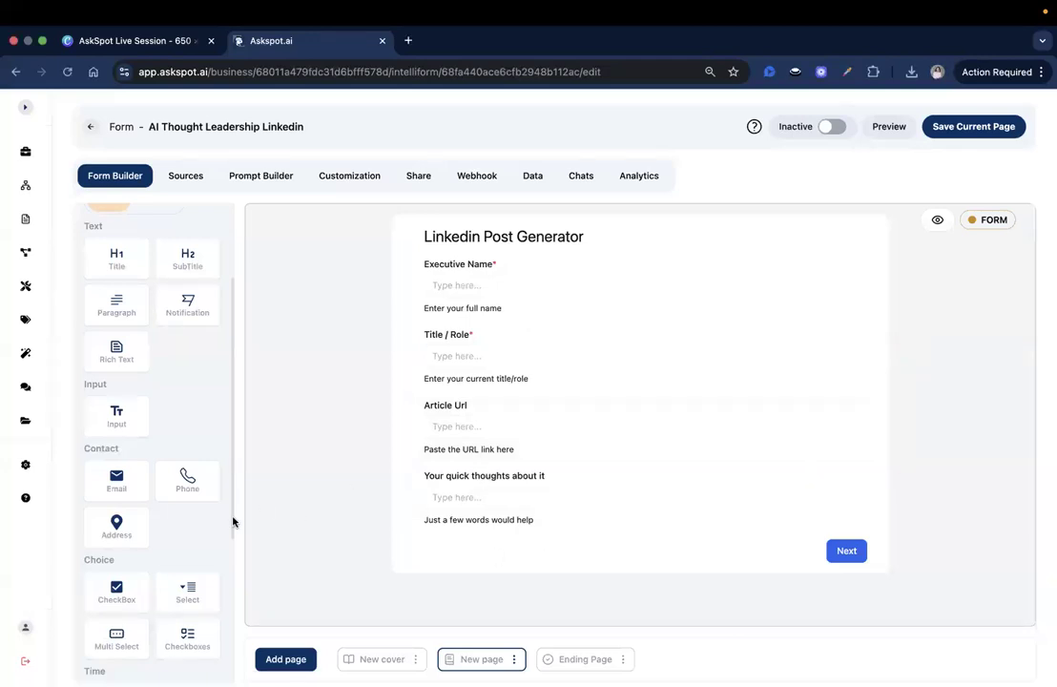
scroll(118, 500, down, 3)
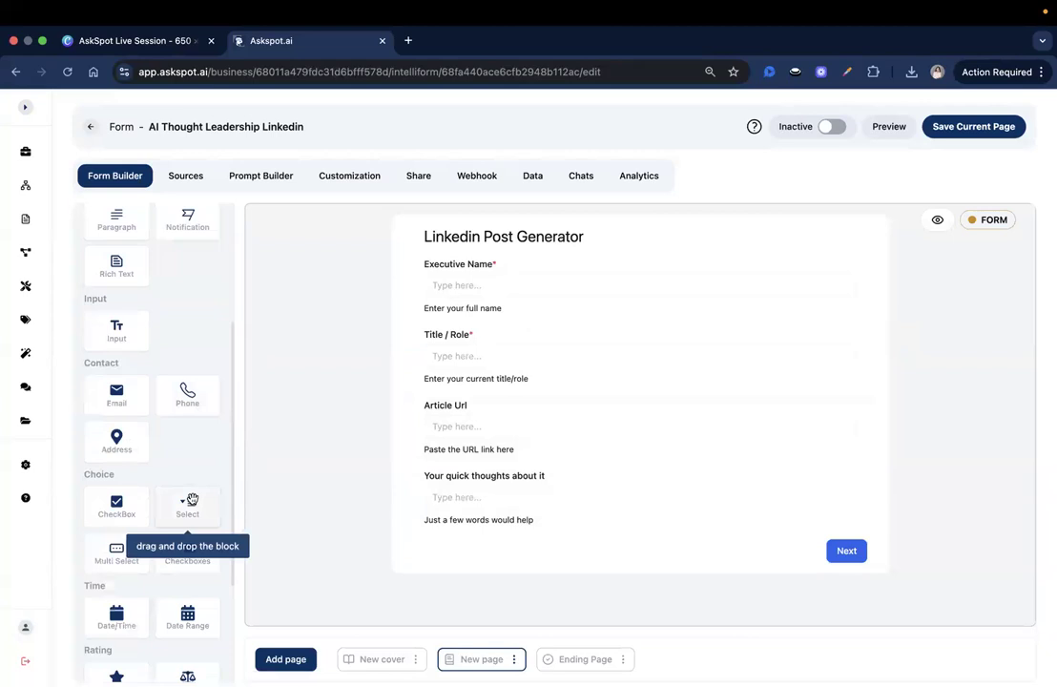
scroll(174, 408, down, 1)
scroll(170, 472, down, 3)
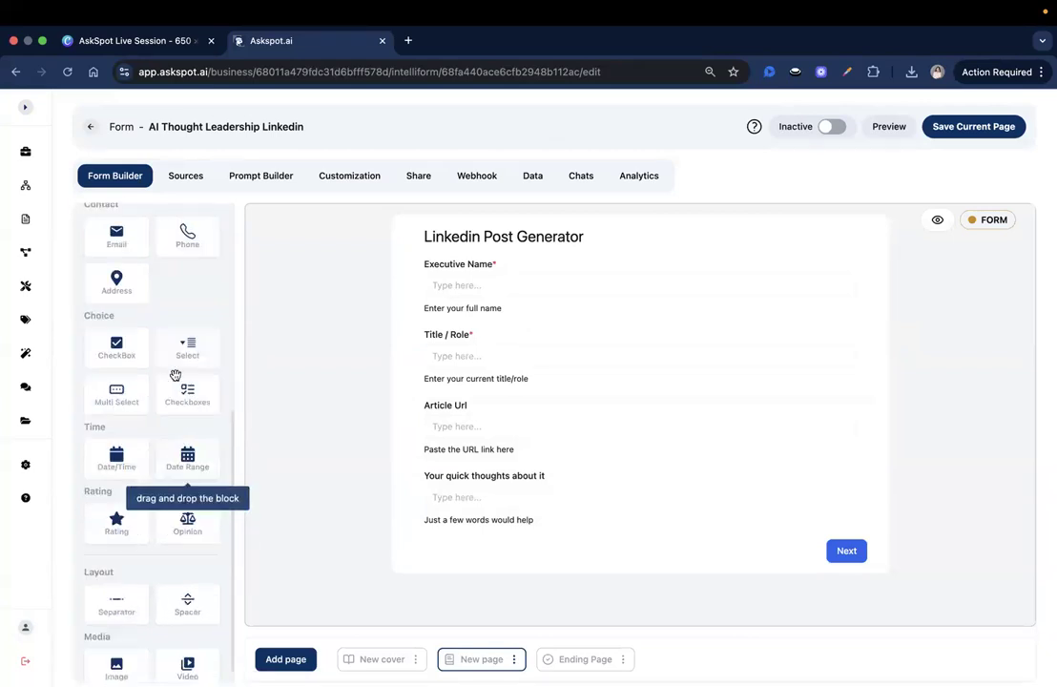
drag(183, 345, 424, 505)
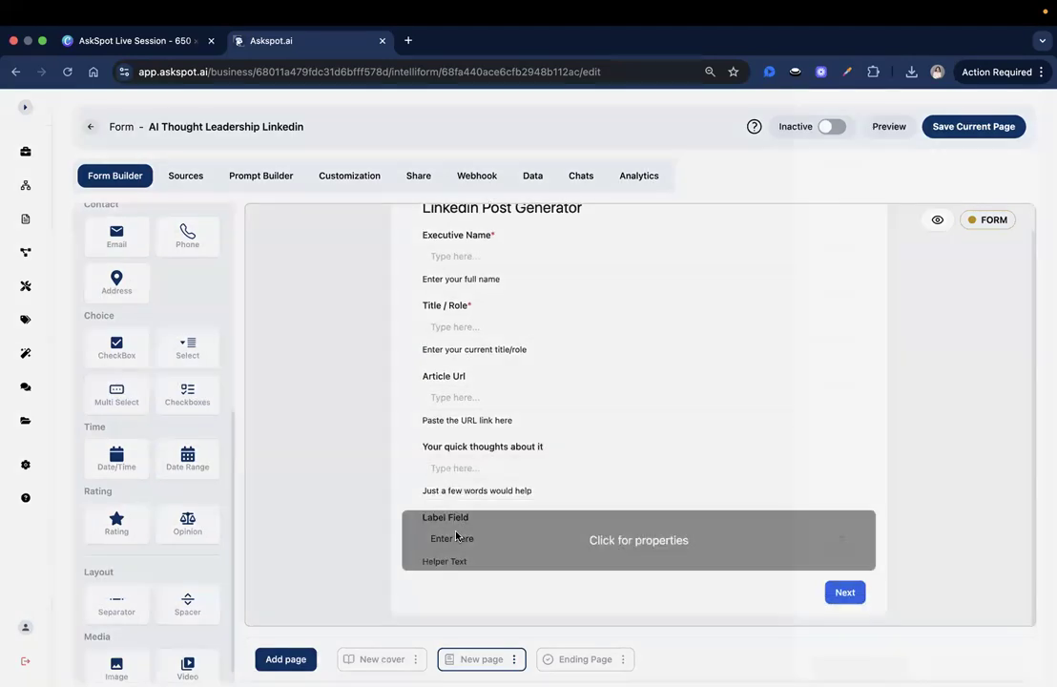
click(465, 540)
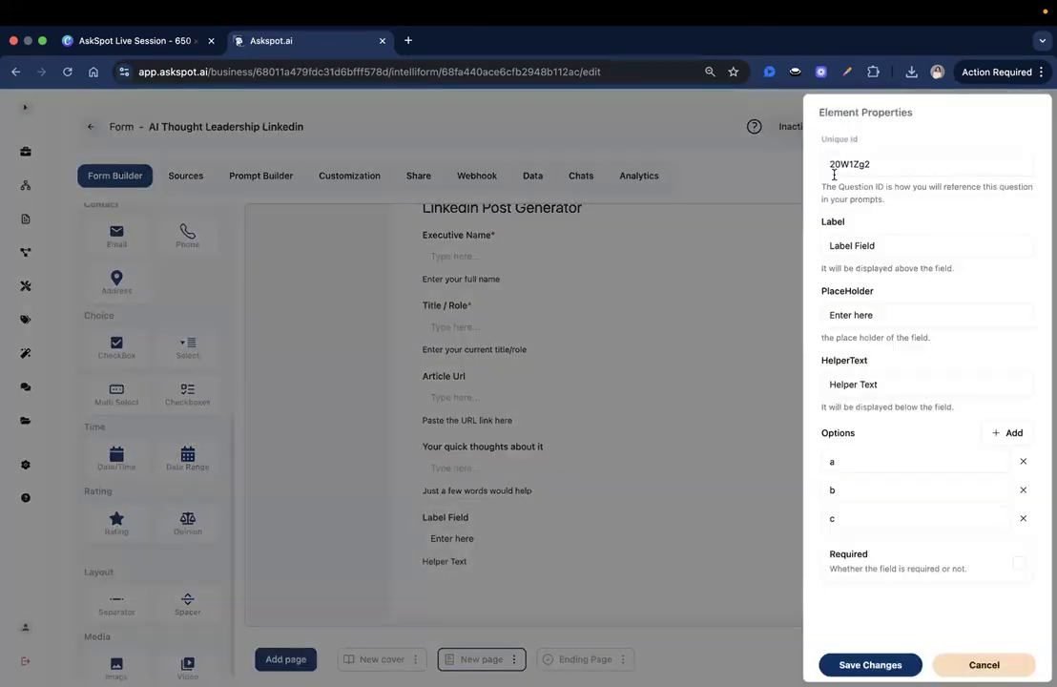
key(super+a)
text(ton)
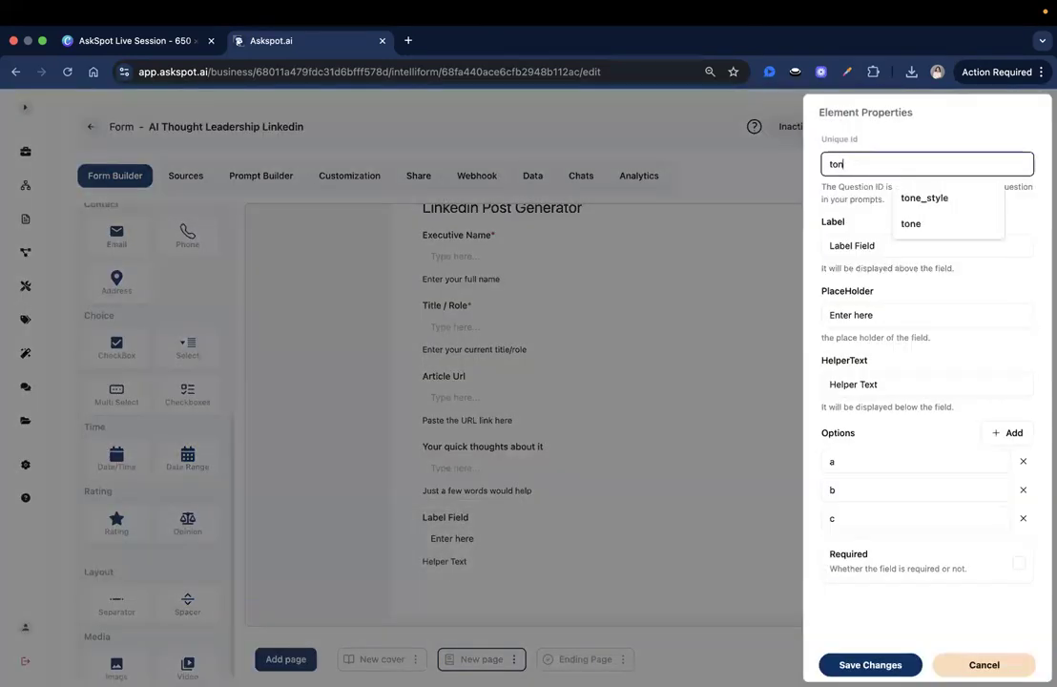
text(e)
key(Tab)
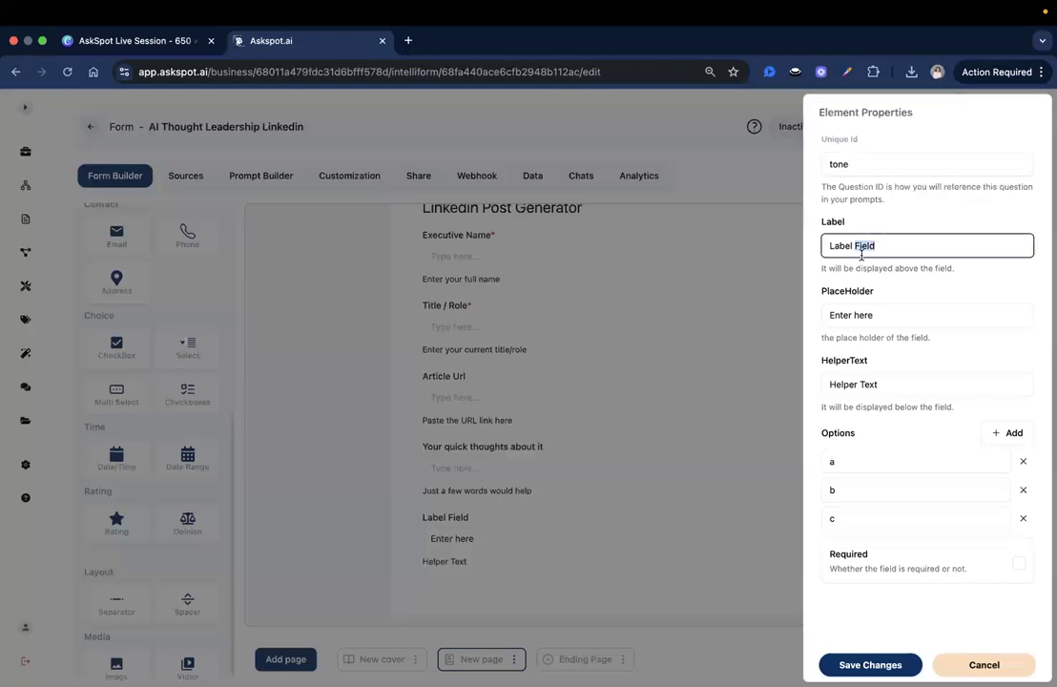
text(Pick )
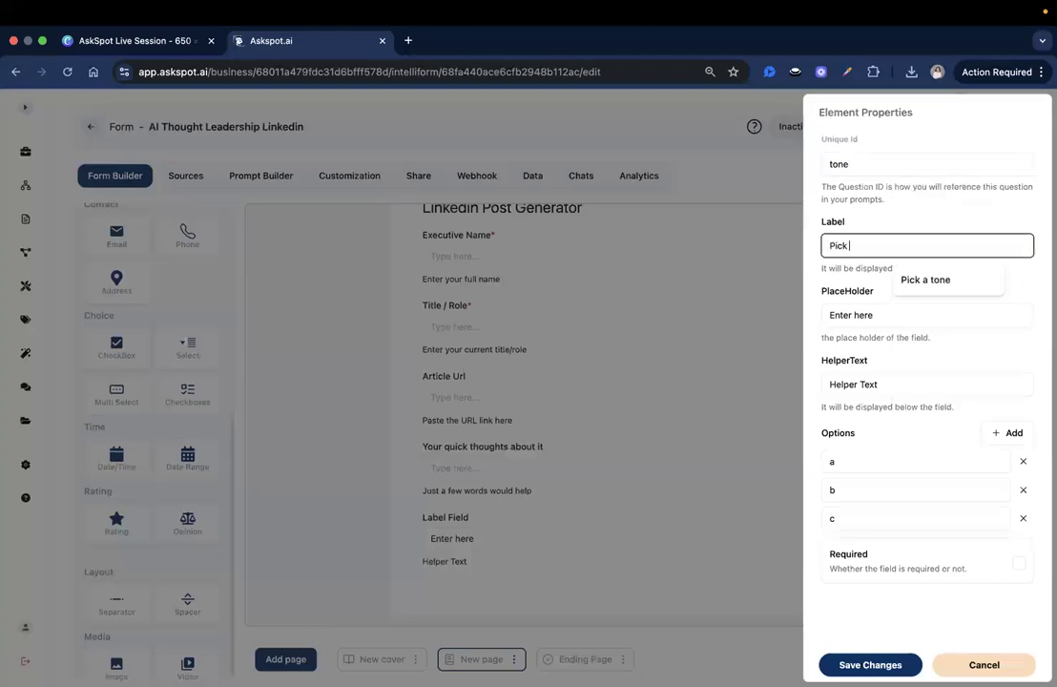
text(a tone)
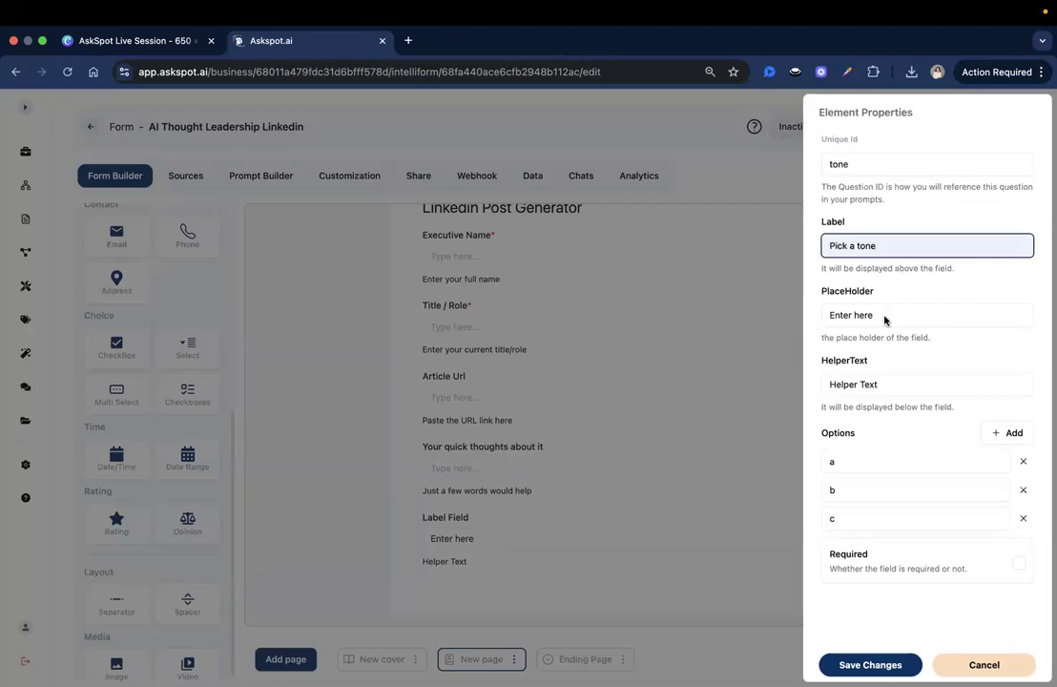
Step: Replace the helper text with the suggested tone description starting 'Enter the tone'
double_click(912, 383)
key(super+a)
text(Ente)
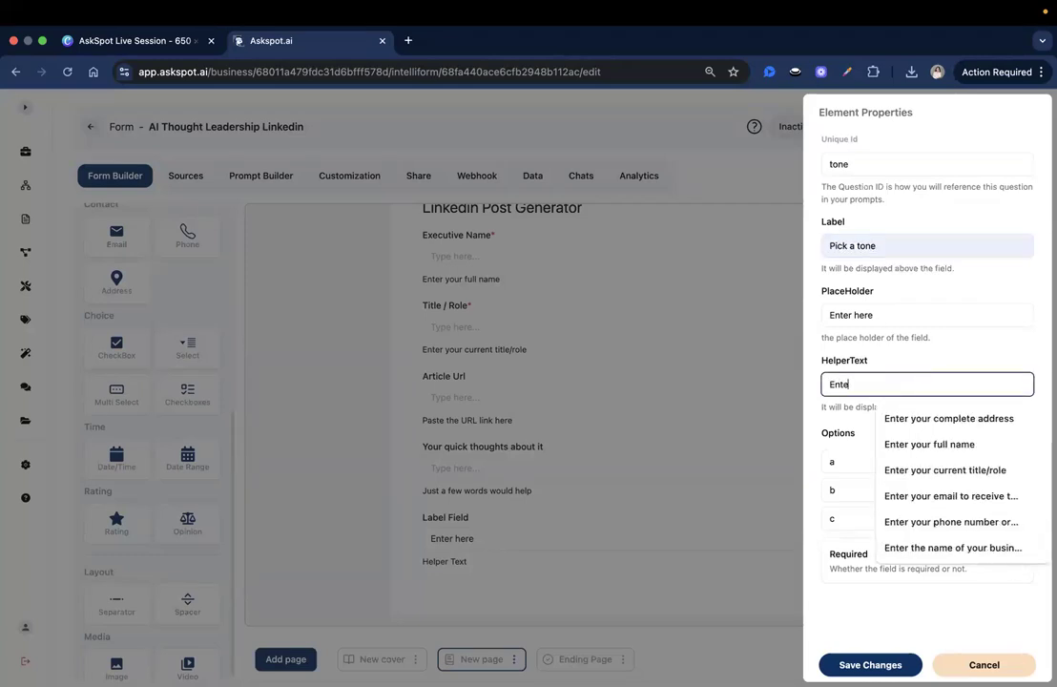
text(r the tone f)
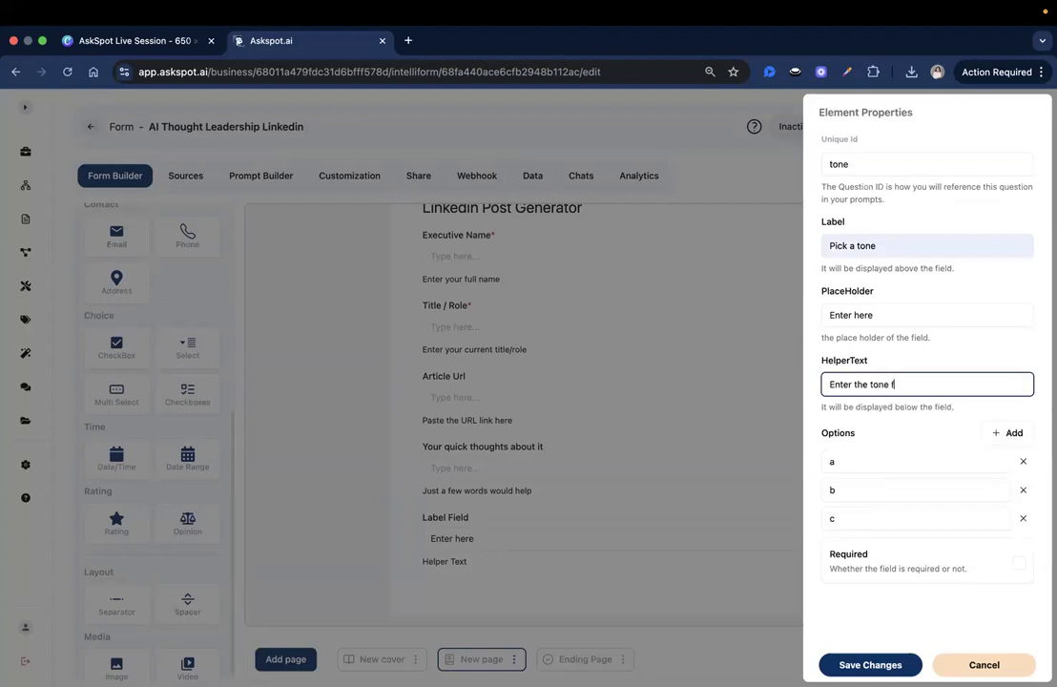
key(BackSpace)
key(Down)
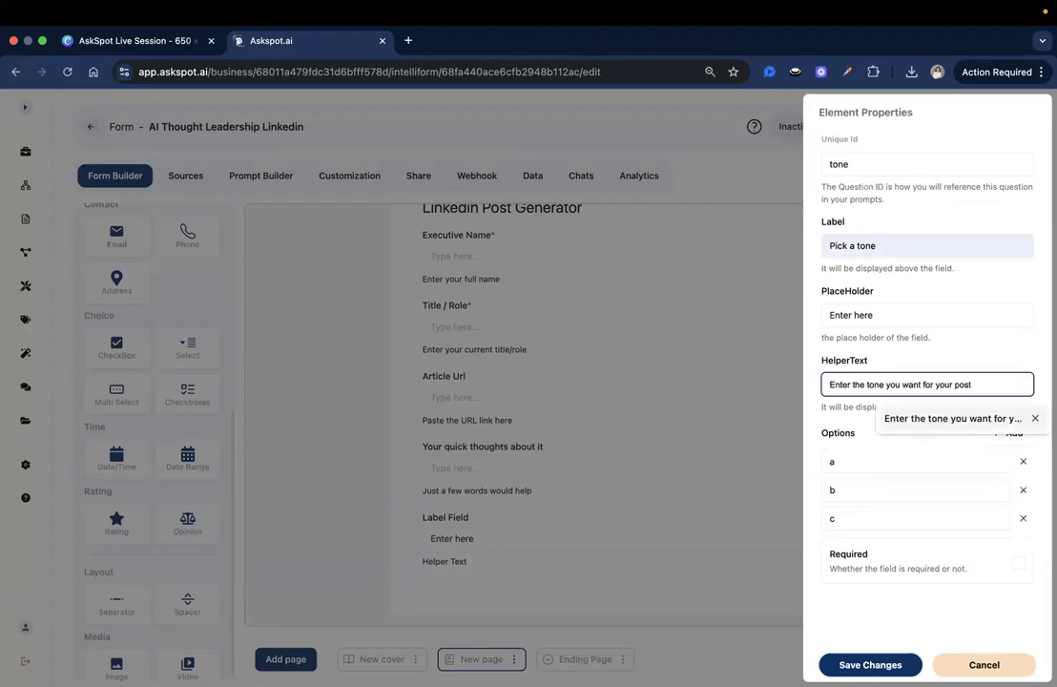
key(Return)
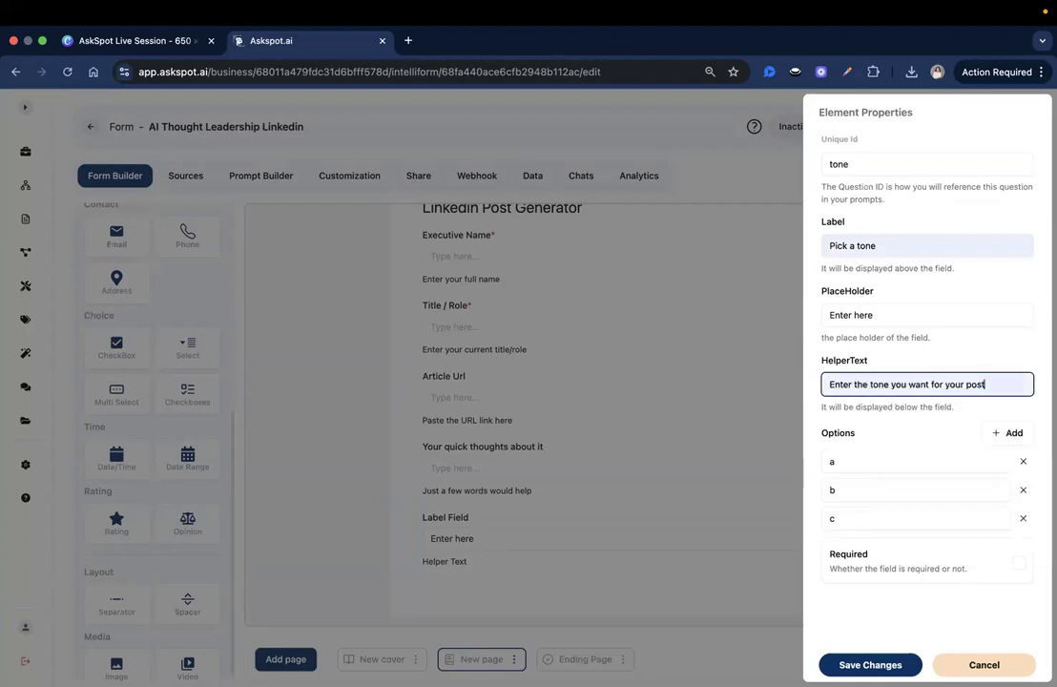
Step: Set options Professional, Conversational, Inspirational and Bold, mark the question required, and save
click(856, 464)
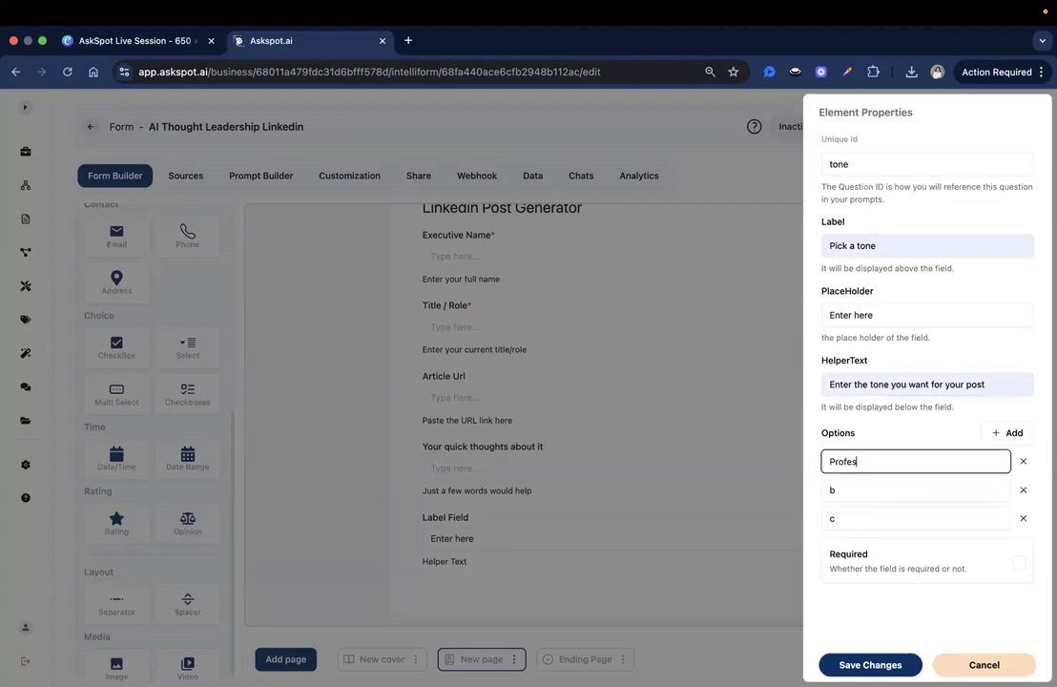
double_click(856, 492)
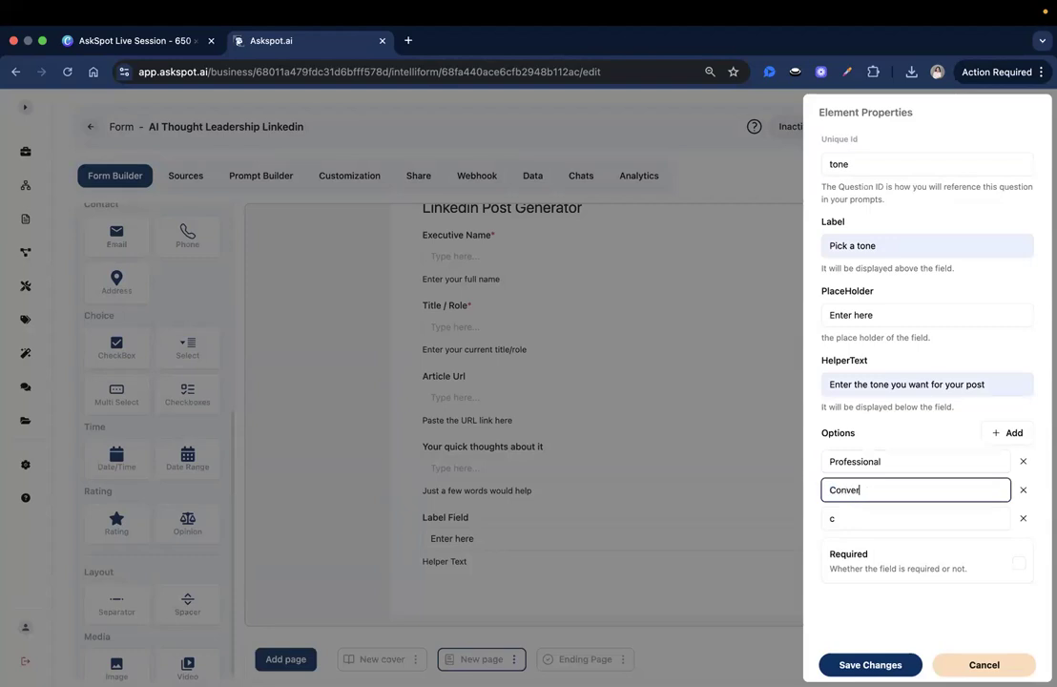
double_click(852, 512)
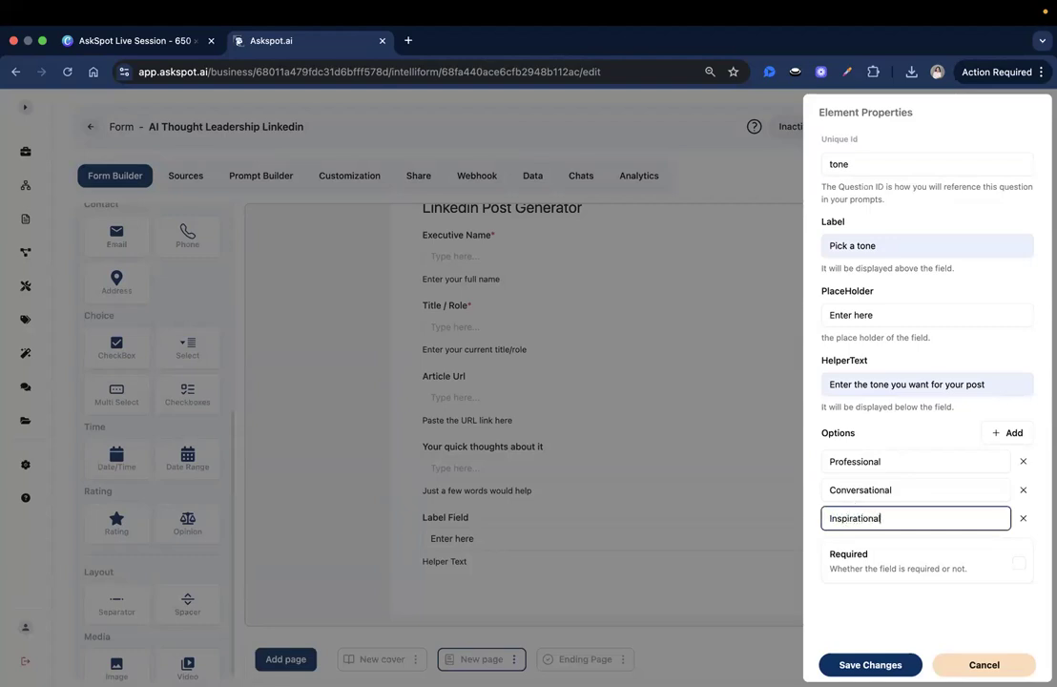
click(1003, 435)
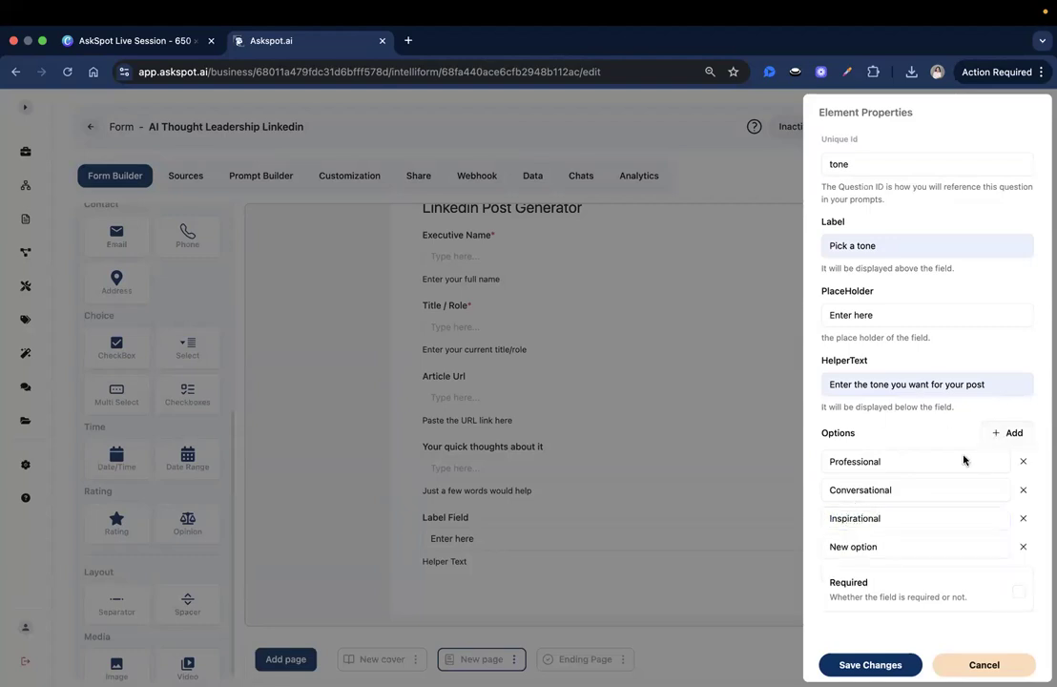
triple_click(873, 546)
text(Bold)
click(1019, 592)
click(869, 665)
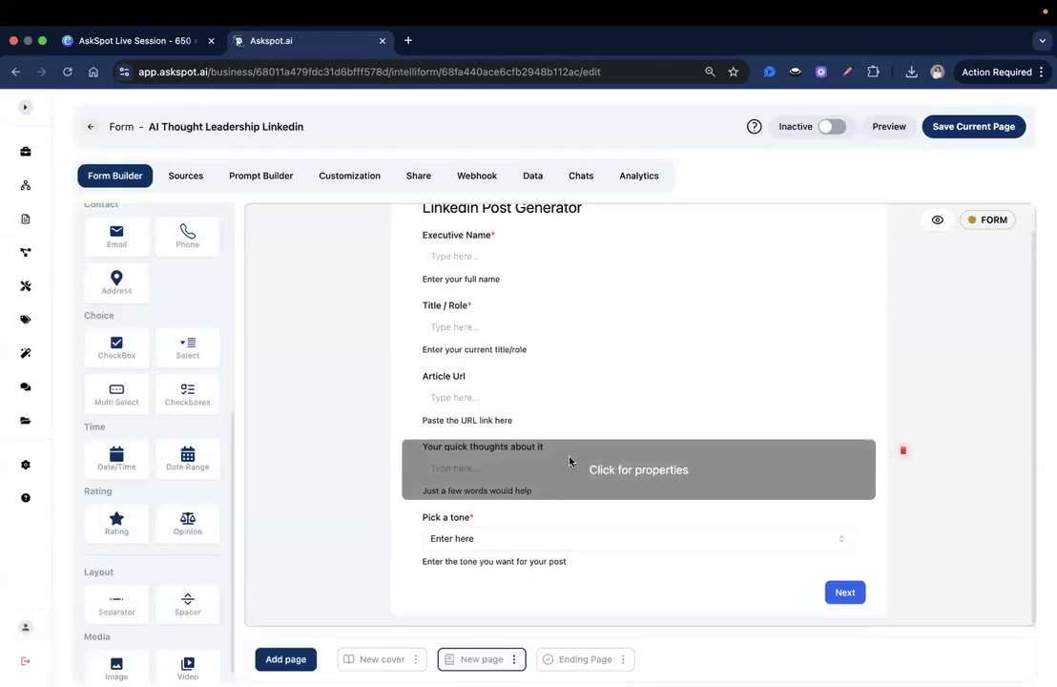
Step: Make the 'Your quick thoughts about it' question required and save it
click(856, 523)
click(1015, 502)
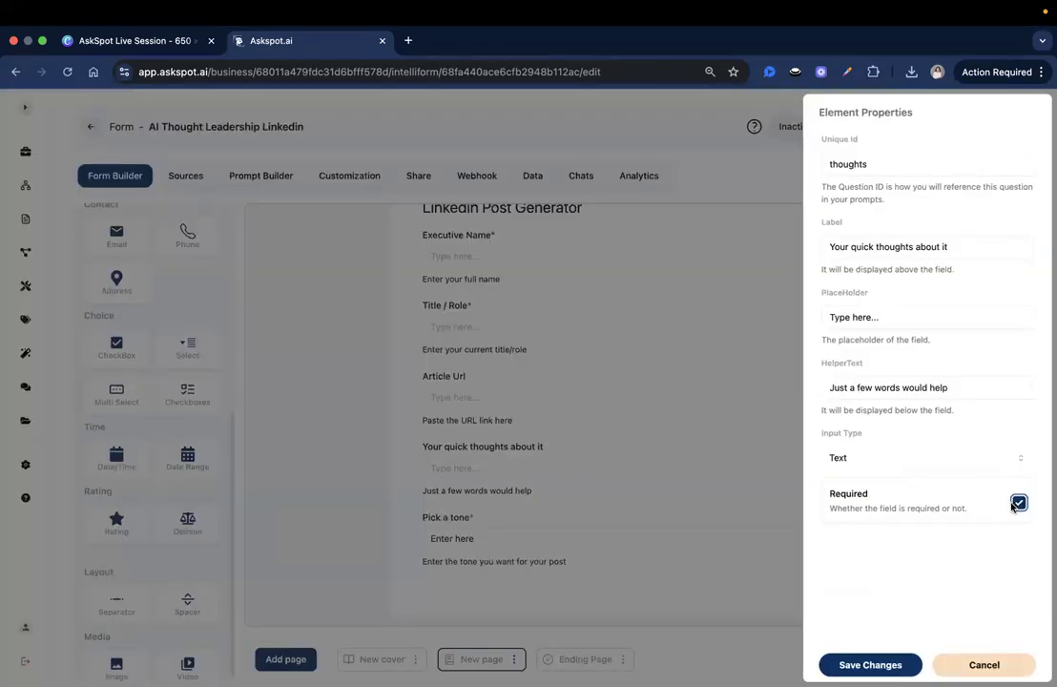
click(787, 570)
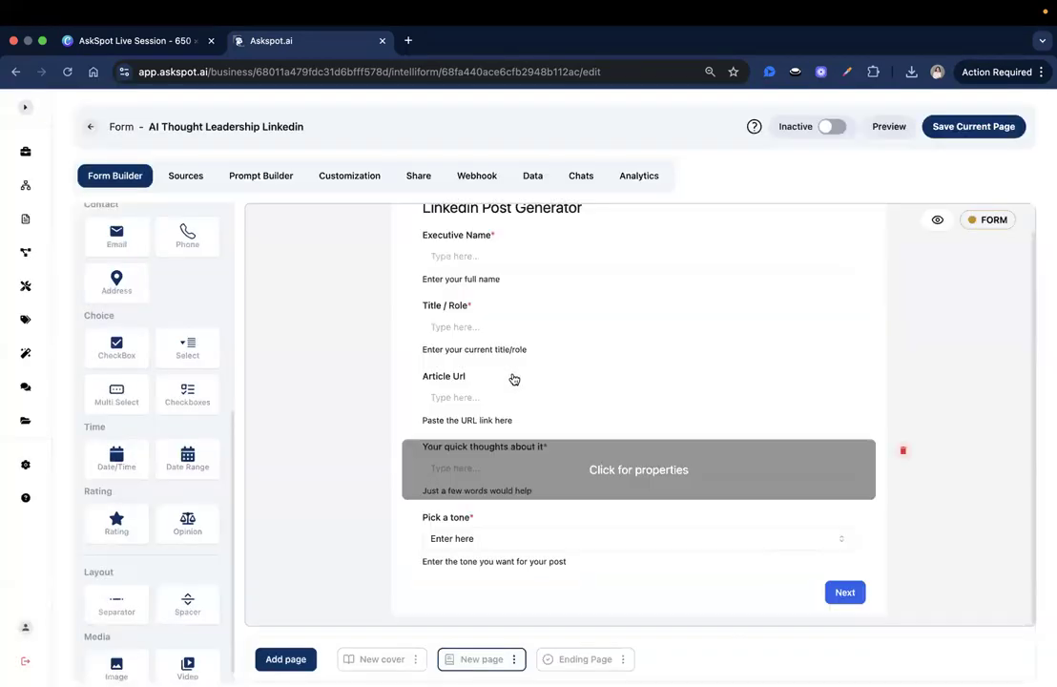
Step: Make the Article Url question required and save it
click(513, 377)
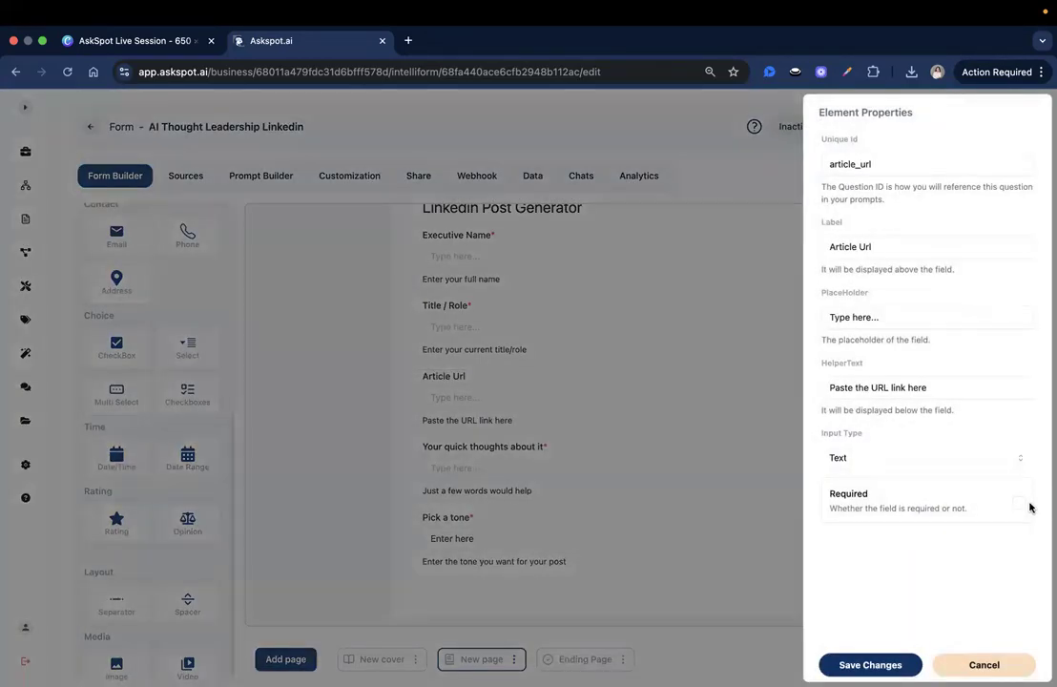
click(1017, 502)
click(868, 665)
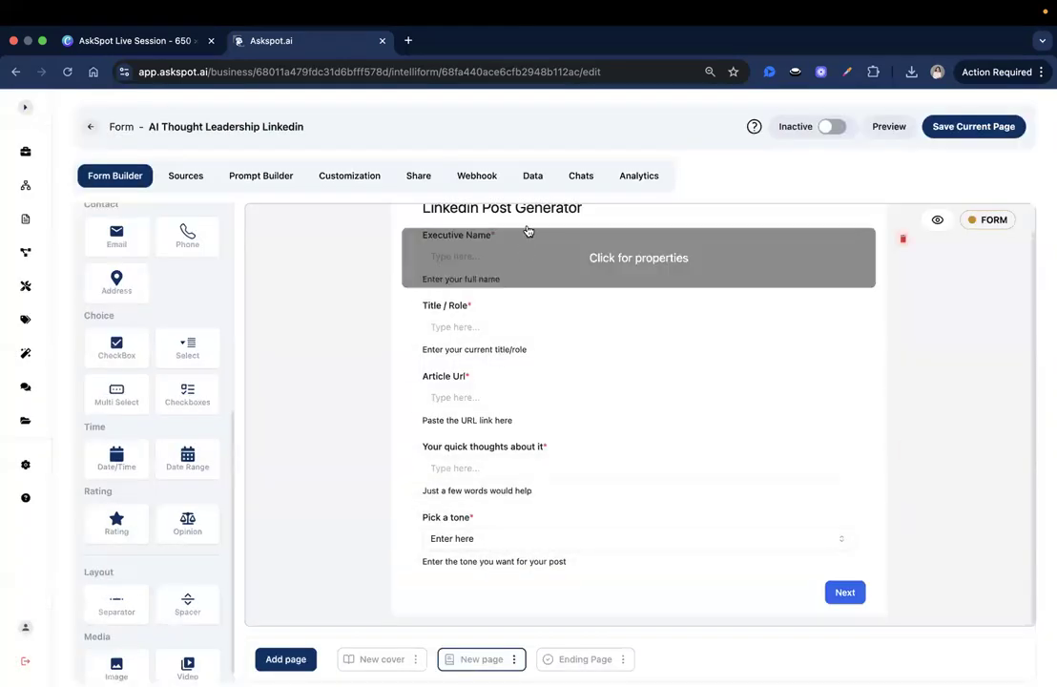
scroll(526, 253, up, 1)
scroll(540, 290, down, 1)
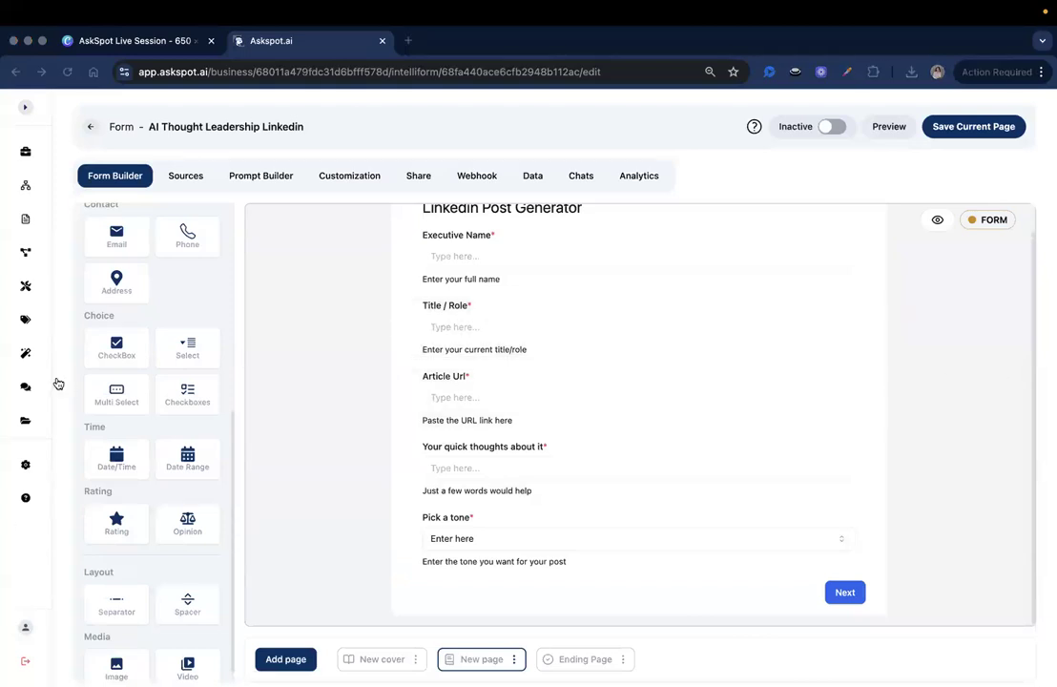
scroll(208, 450, down, 1)
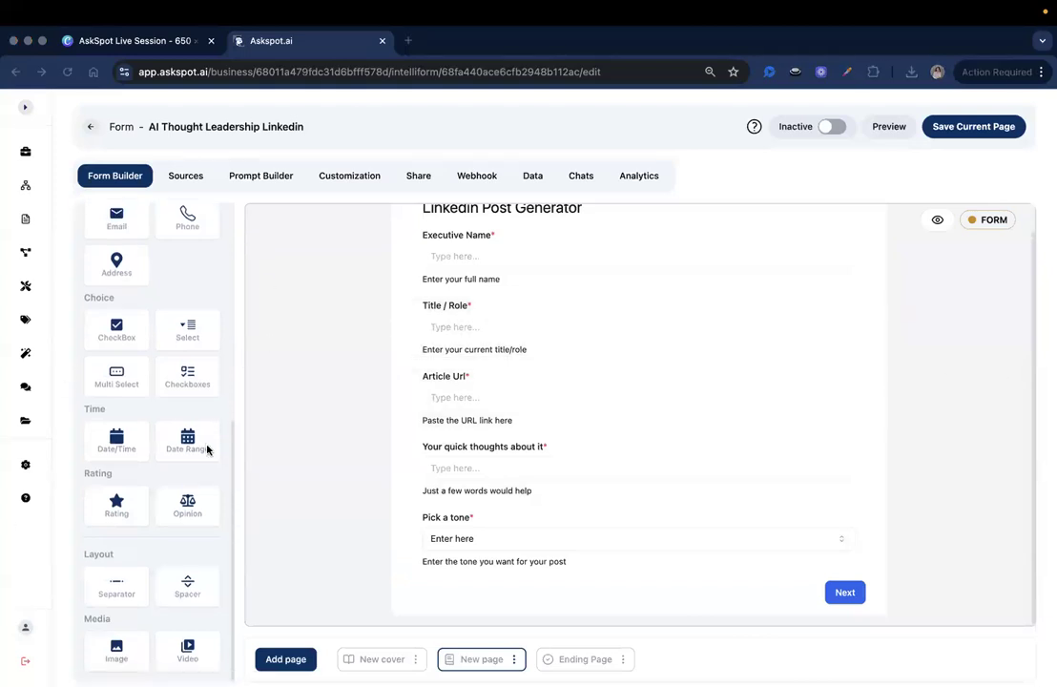
scroll(208, 451, up, 5)
Step: Add a dropdown below Pick a tone with id post_length, label 'How long will the post be', and helper text
drag(211, 471, 401, 574)
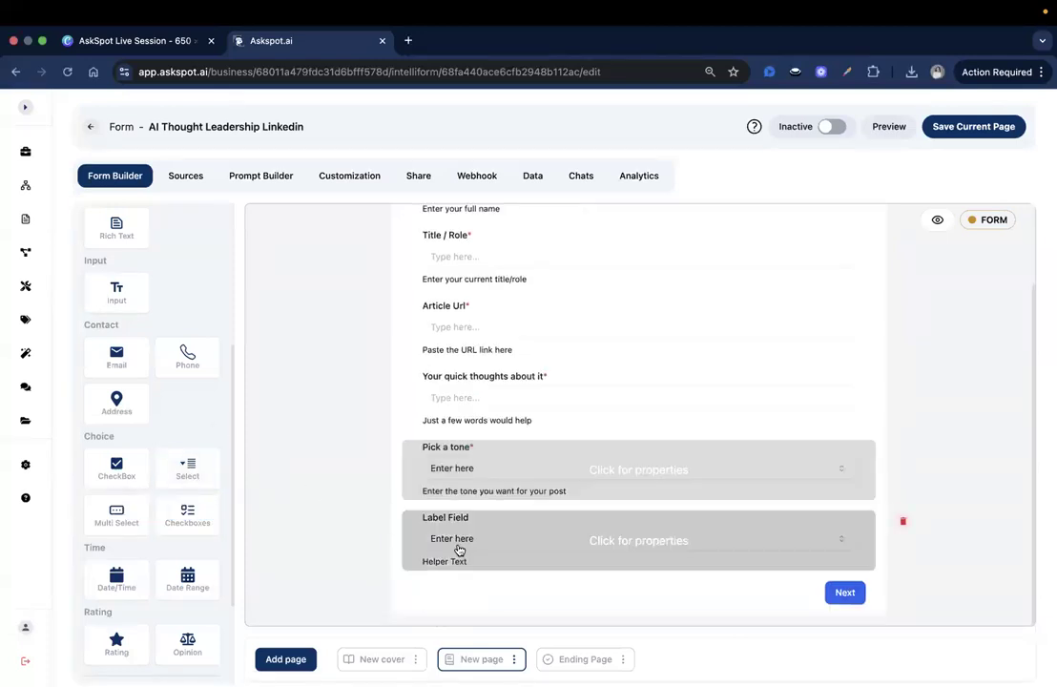
click(459, 550)
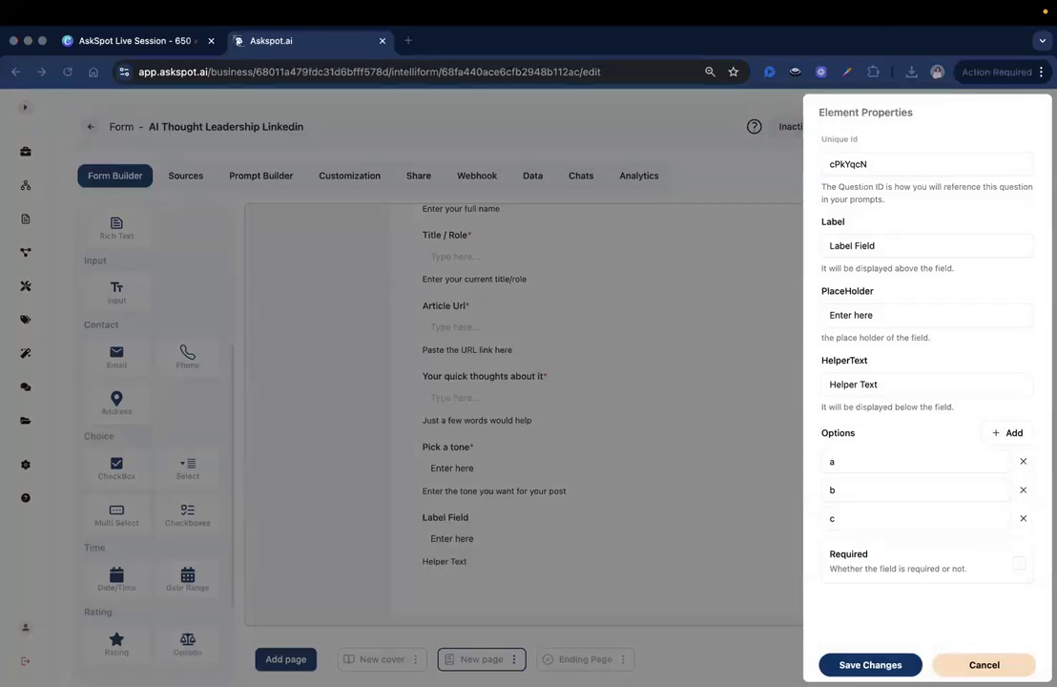
double_click(877, 158)
text(post_length)
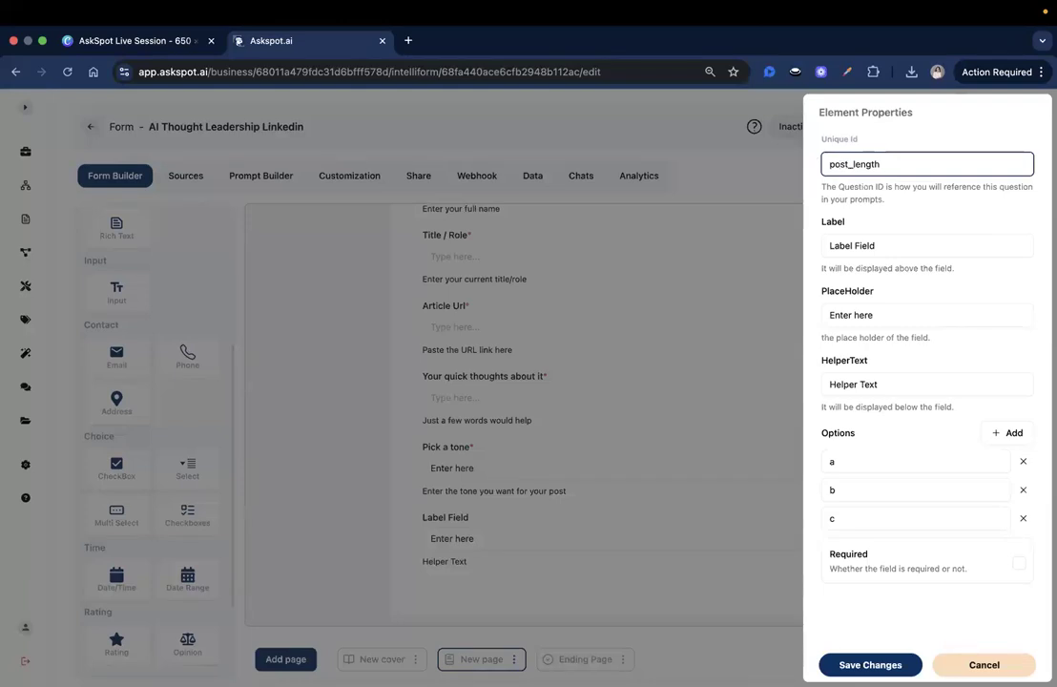
triple_click(884, 245)
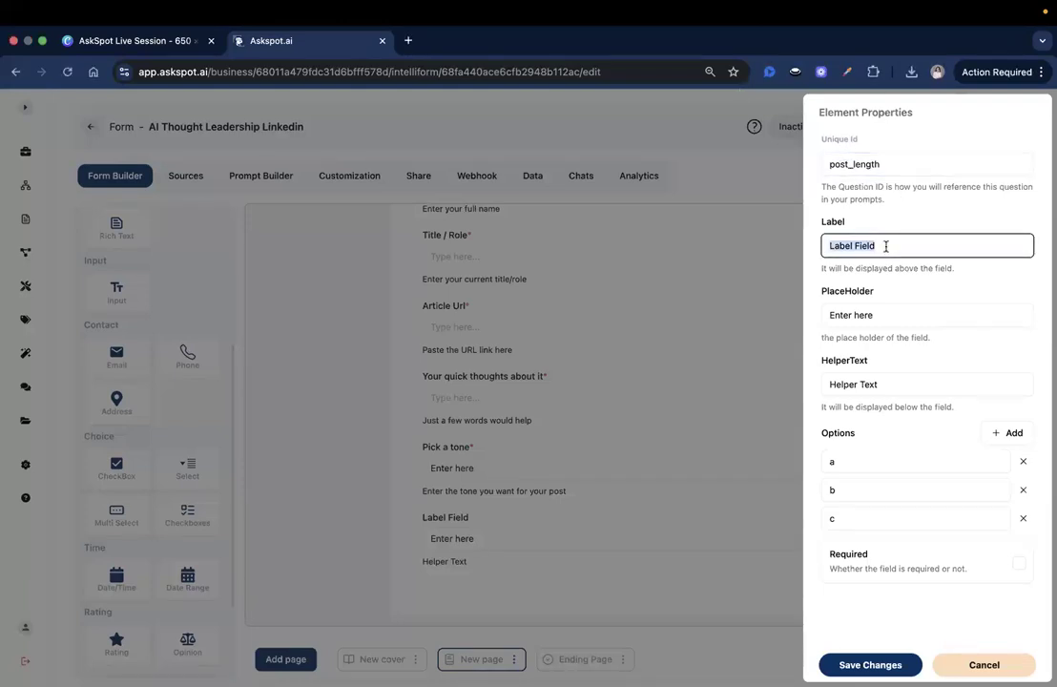
text(How long will the post be)
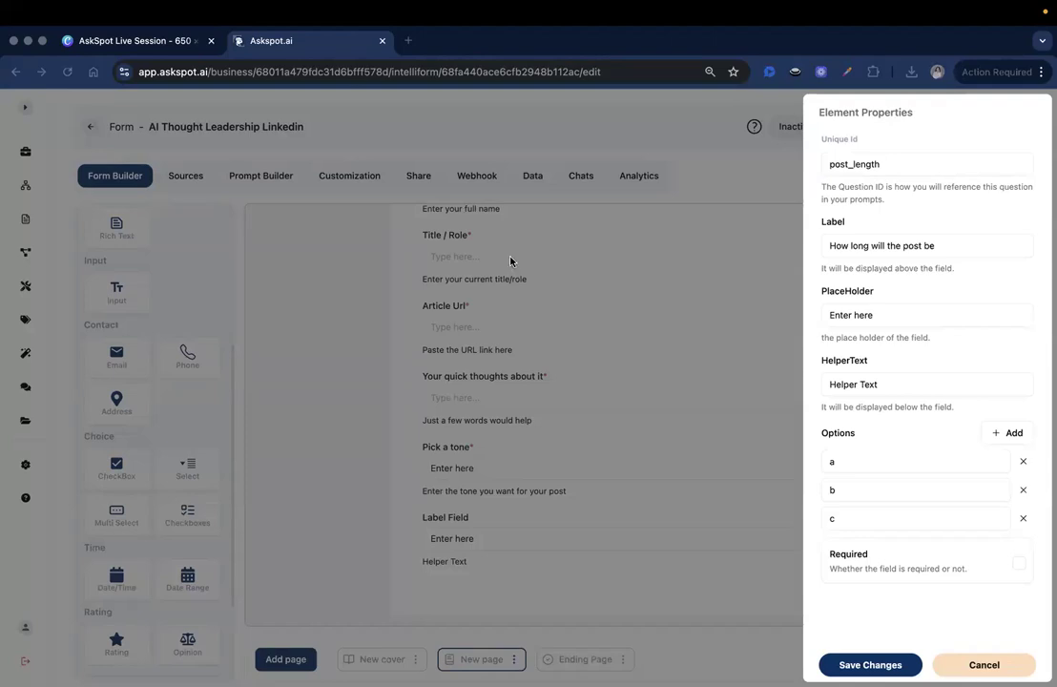
triple_click(930, 381)
text(Enter the length of the post)
Step: Set the options to 100, 200 and 300 words, mark the question required, and save
click(910, 464)
key(super+a)
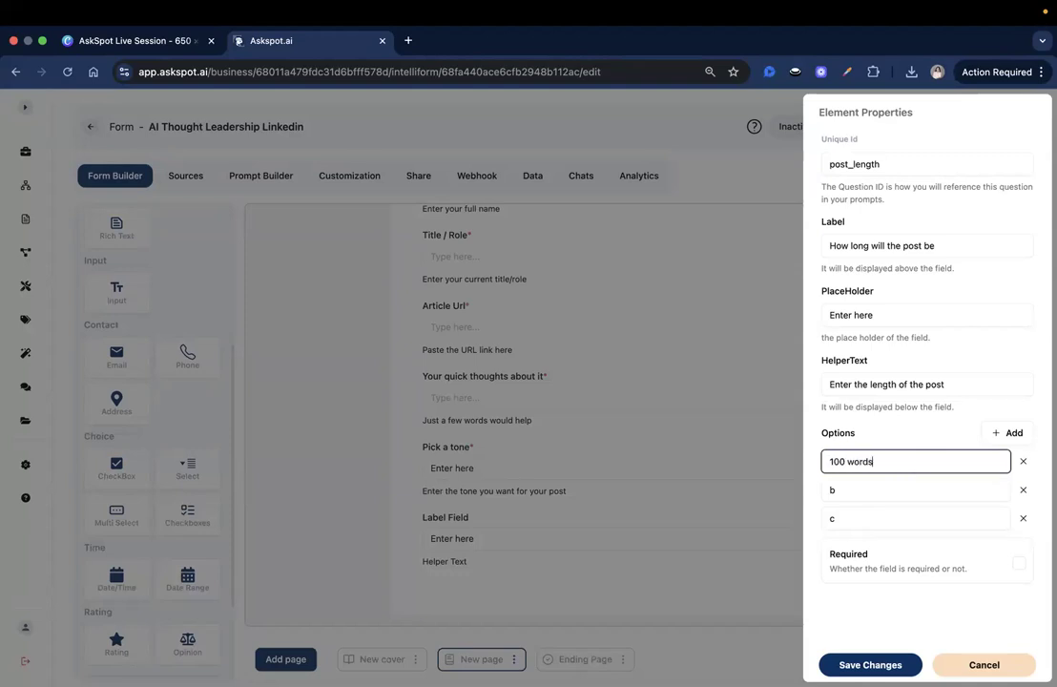
click(907, 493)
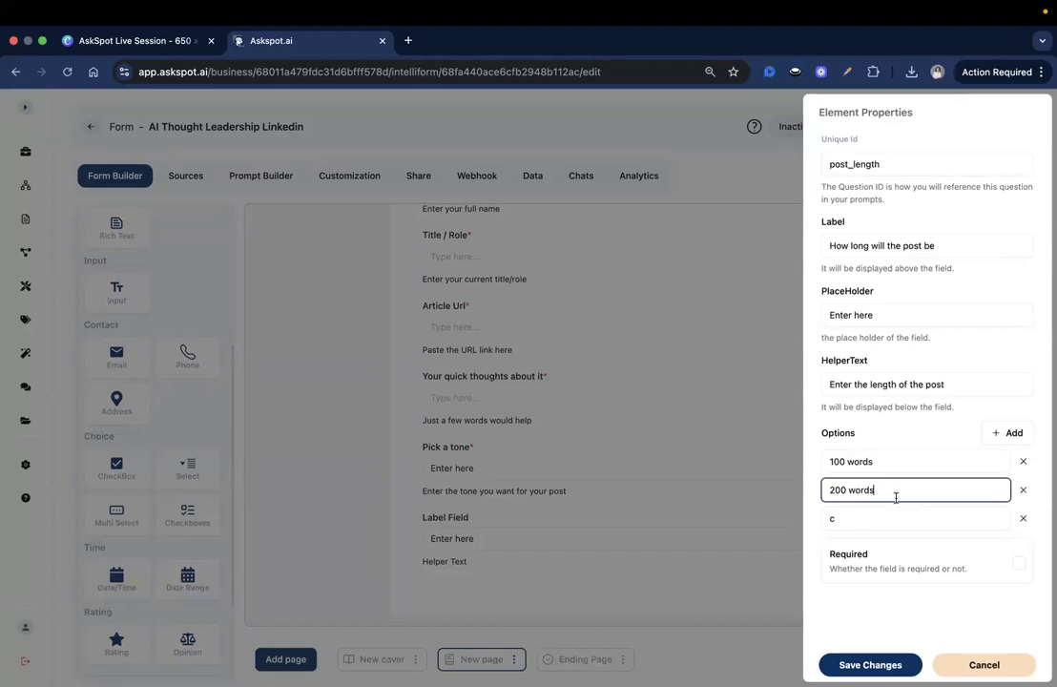
click(882, 527)
key(super+a)
text(300 words)
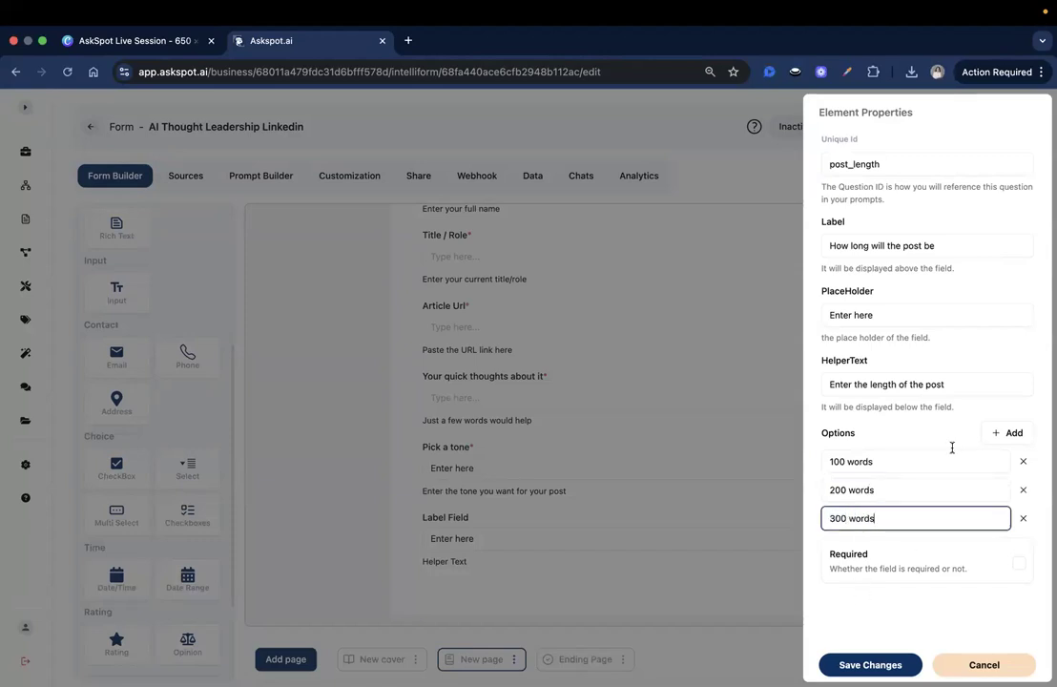
click(919, 569)
double_click(877, 515)
click(894, 540)
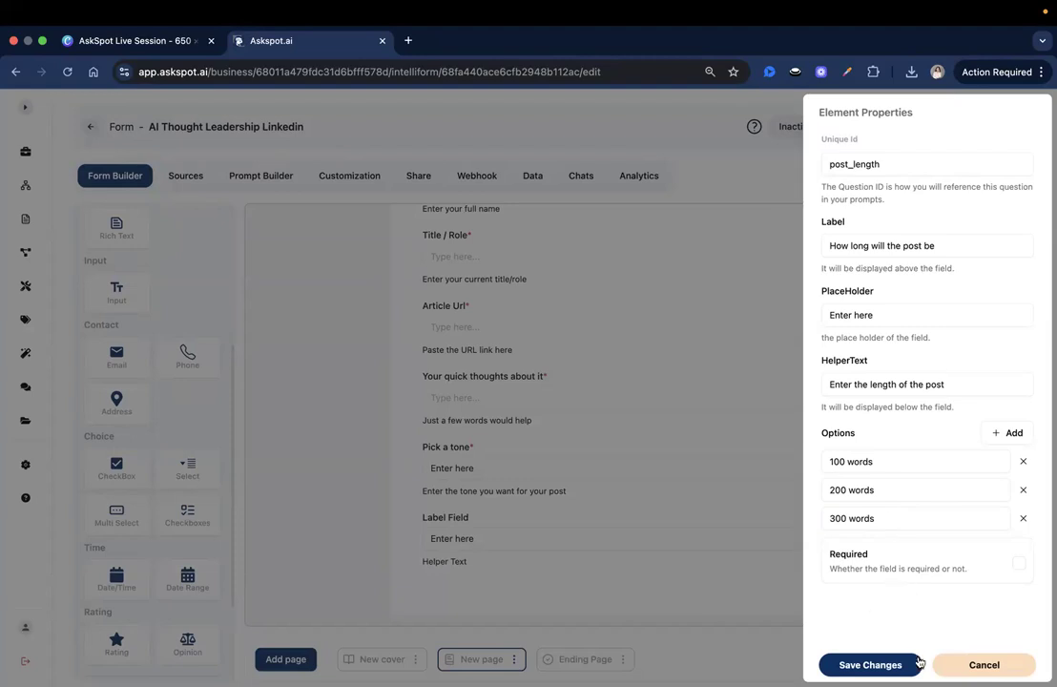
click(1019, 562)
click(870, 664)
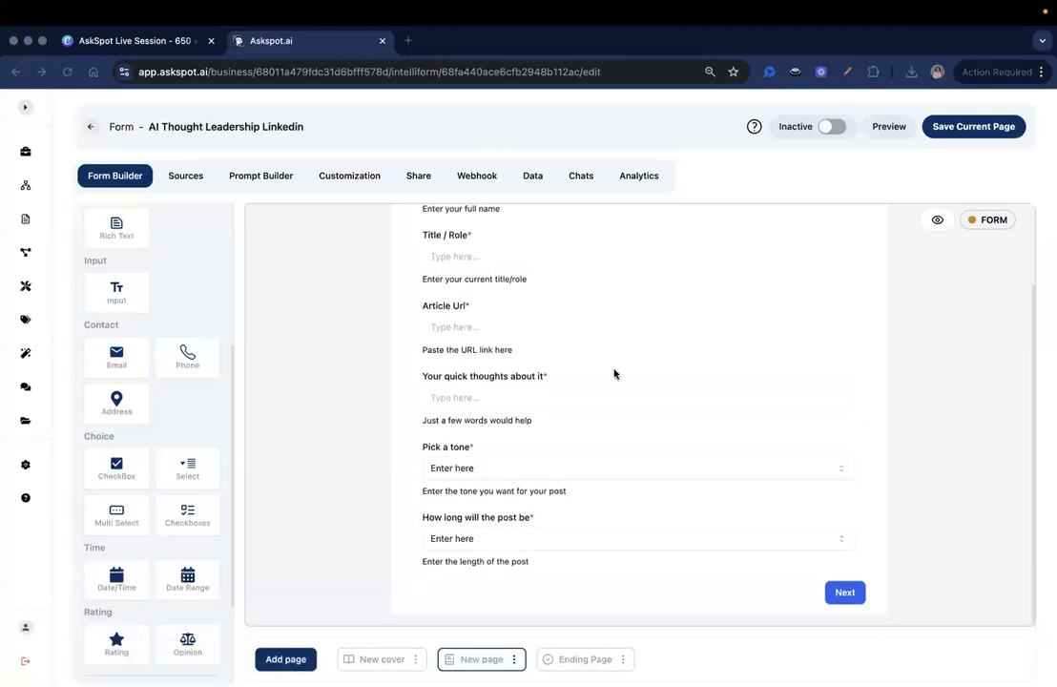
Step: Add a checkbox question below the post length question with id include_hashtags
scroll(460, 267, up, 2)
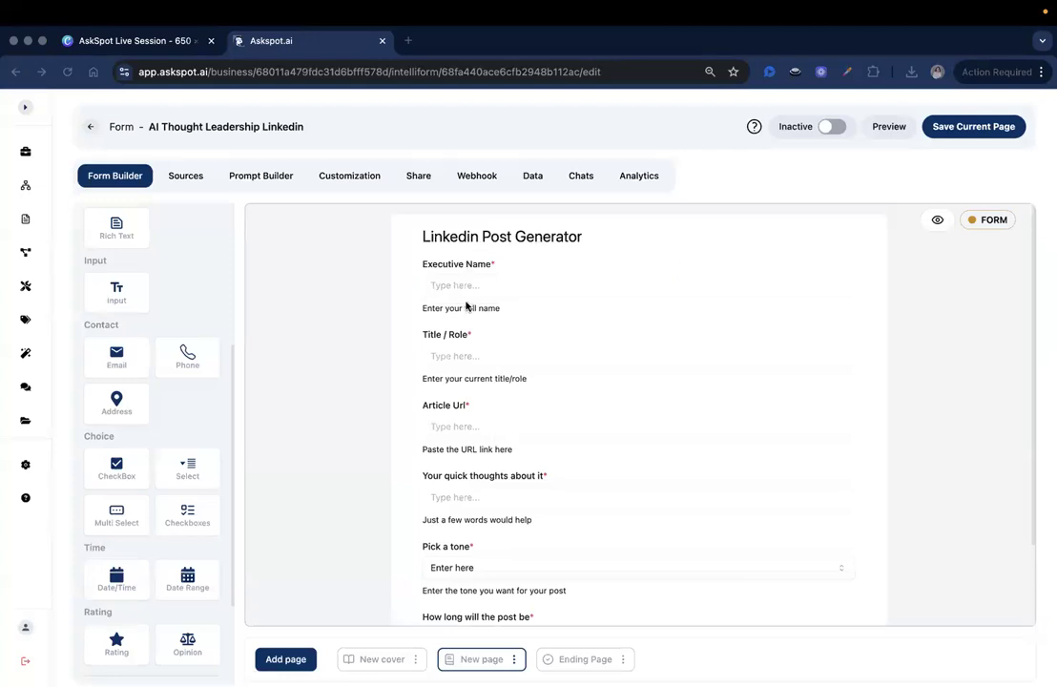
scroll(462, 325, down, 2)
scroll(463, 336, down, 1)
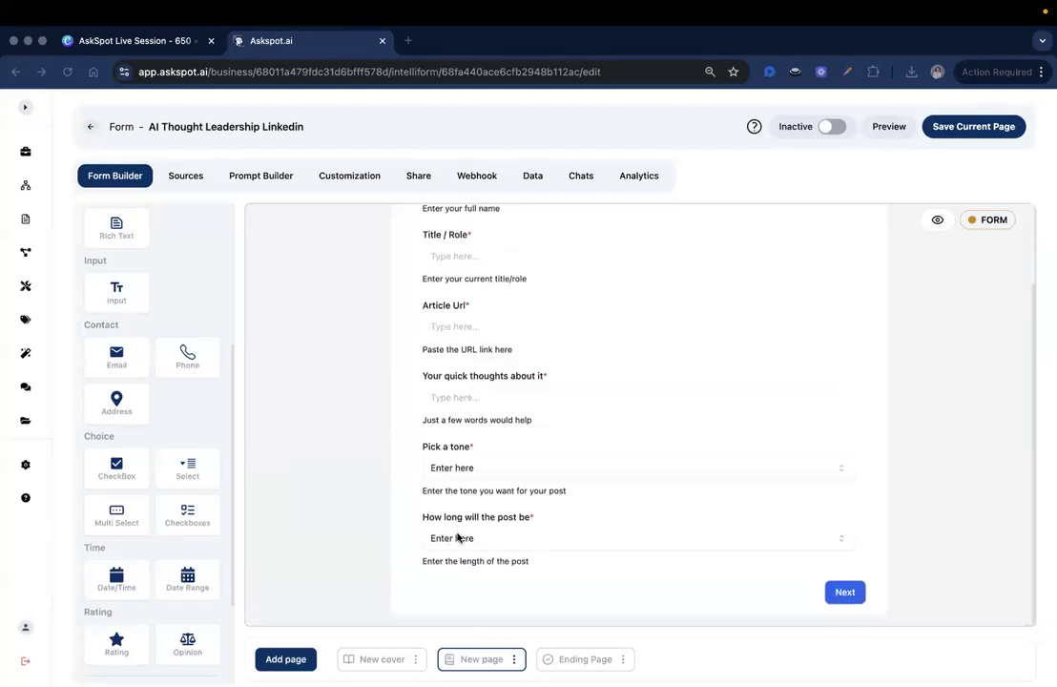
scroll(175, 470, down, 2)
scroll(176, 470, down, 2)
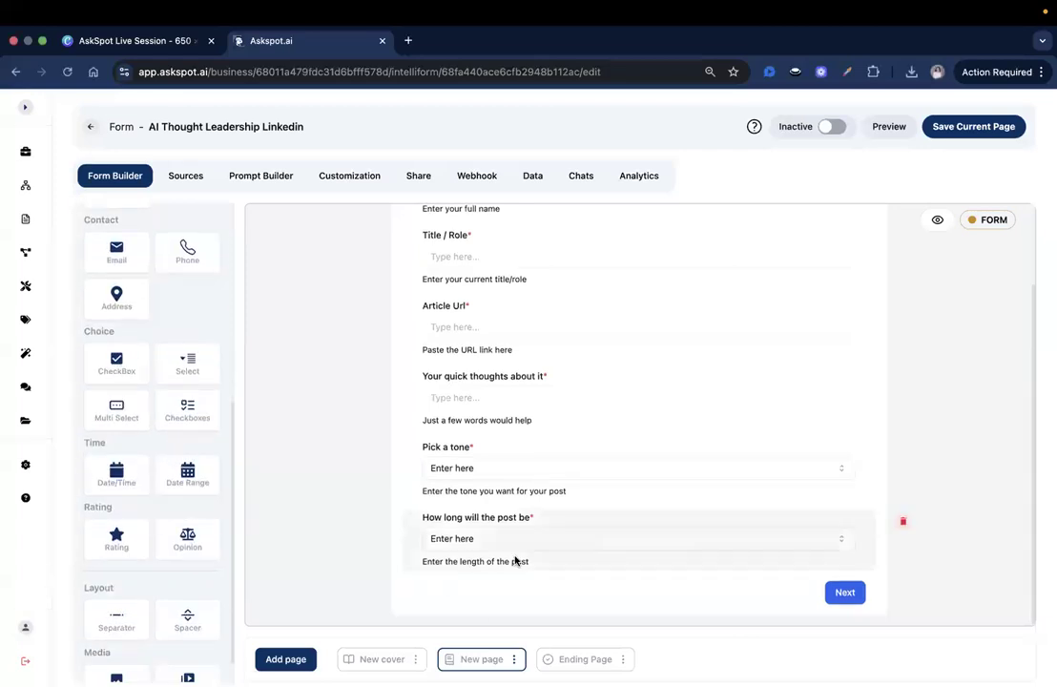
drag(114, 370, 492, 583)
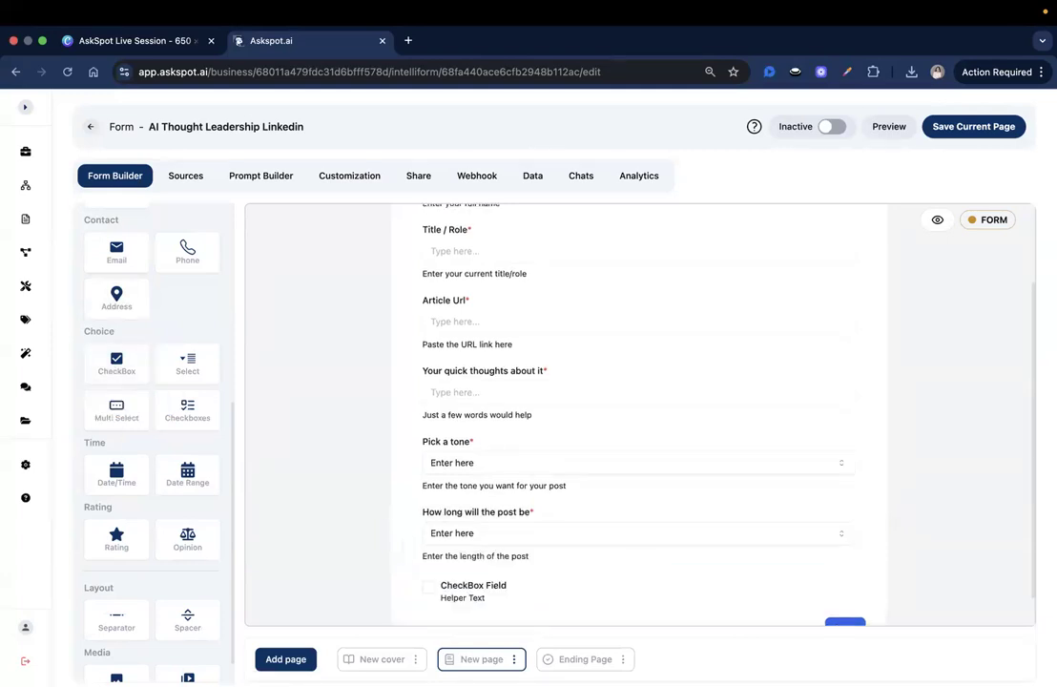
click(503, 589)
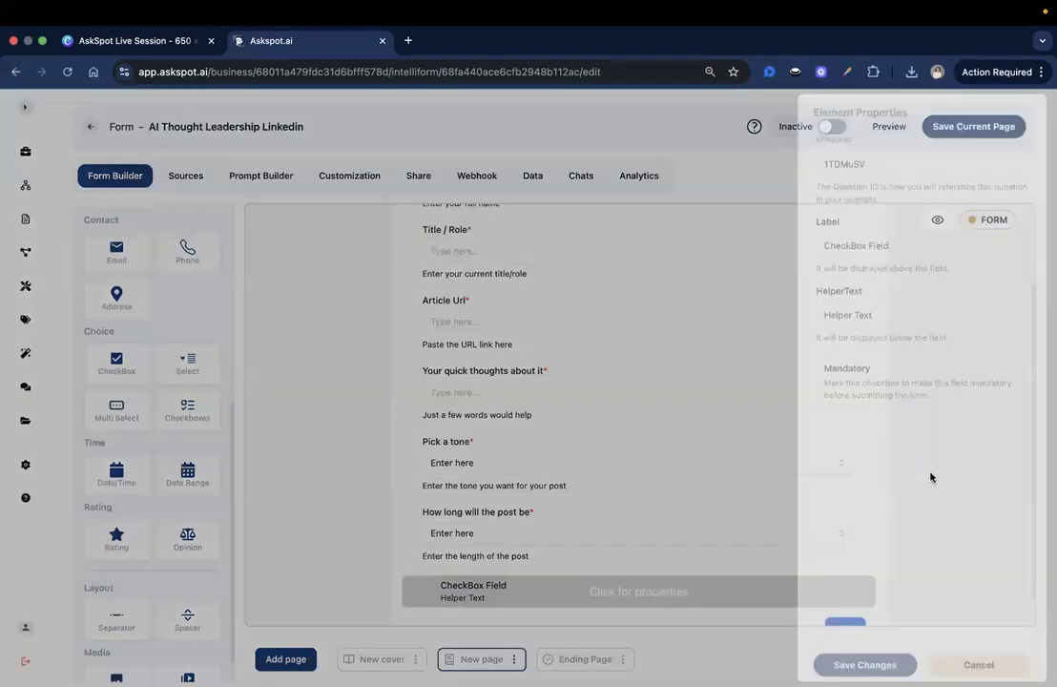
double_click(849, 164)
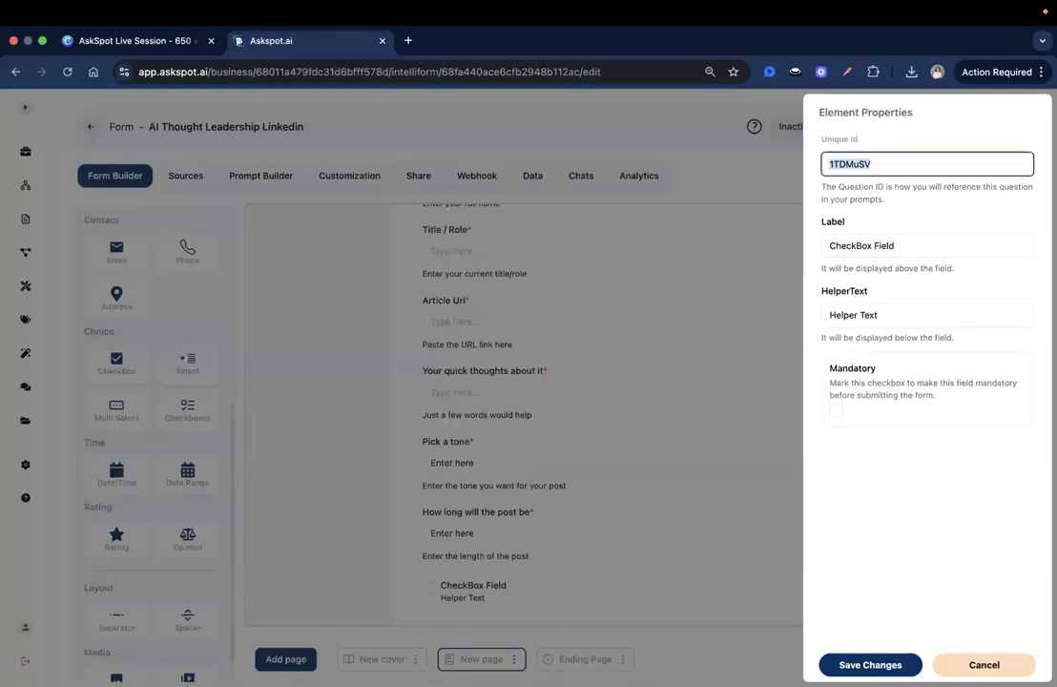
text(include_hashtags)
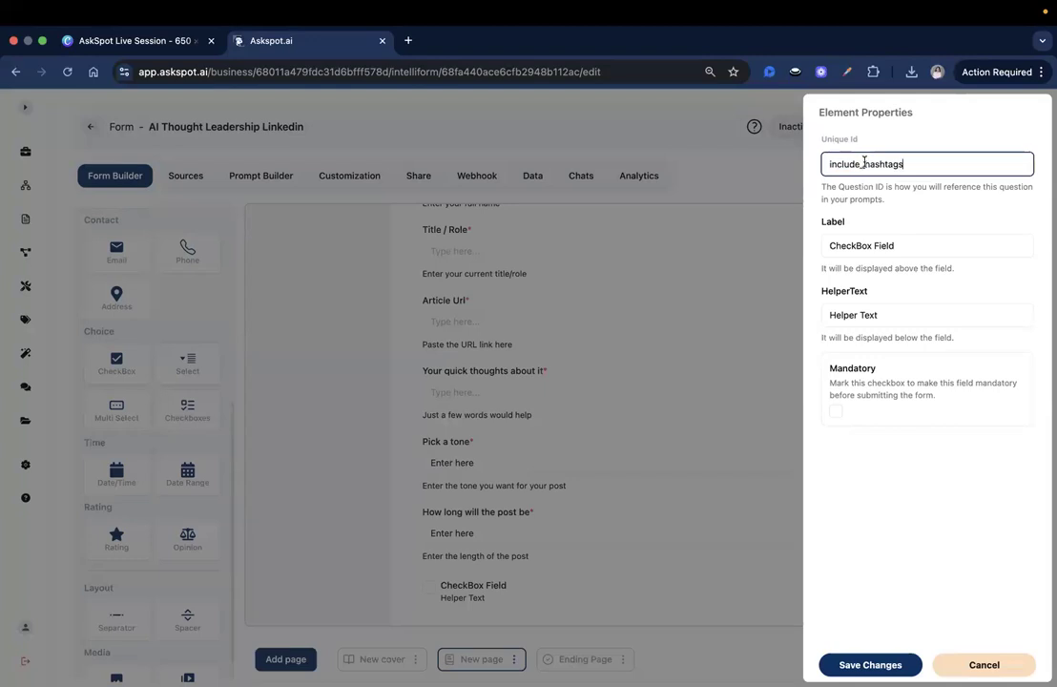
key(super+Tab)
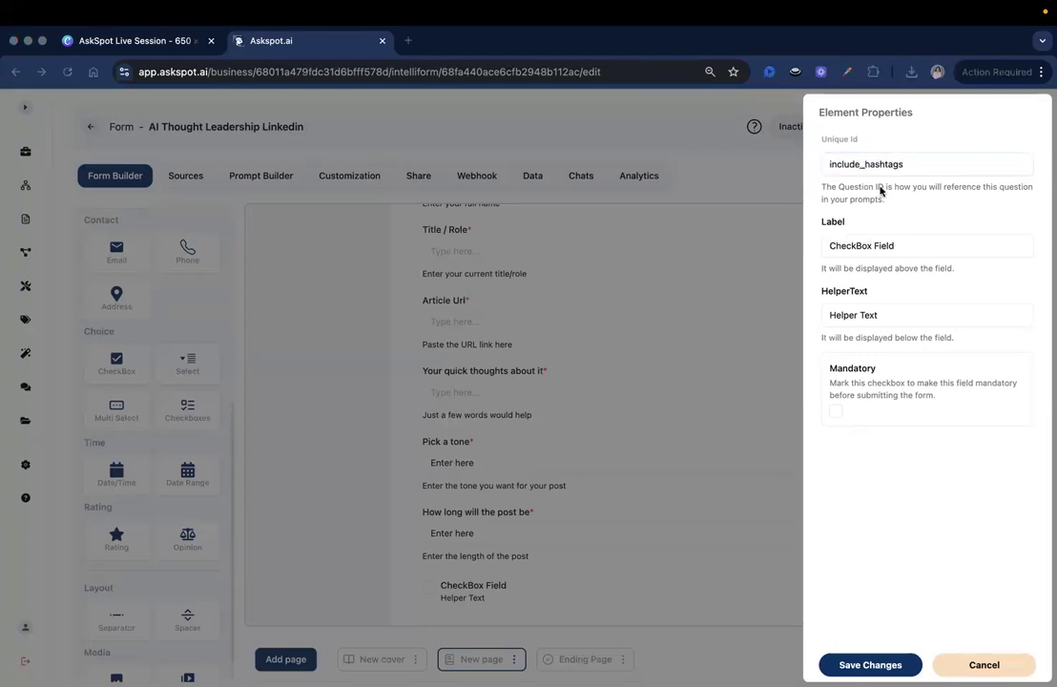
Step: Label the checkbox 'include Hashtags?', clear its helper text, keep it optional, and save
triple_click(857, 245)
text(include Hashtags?)
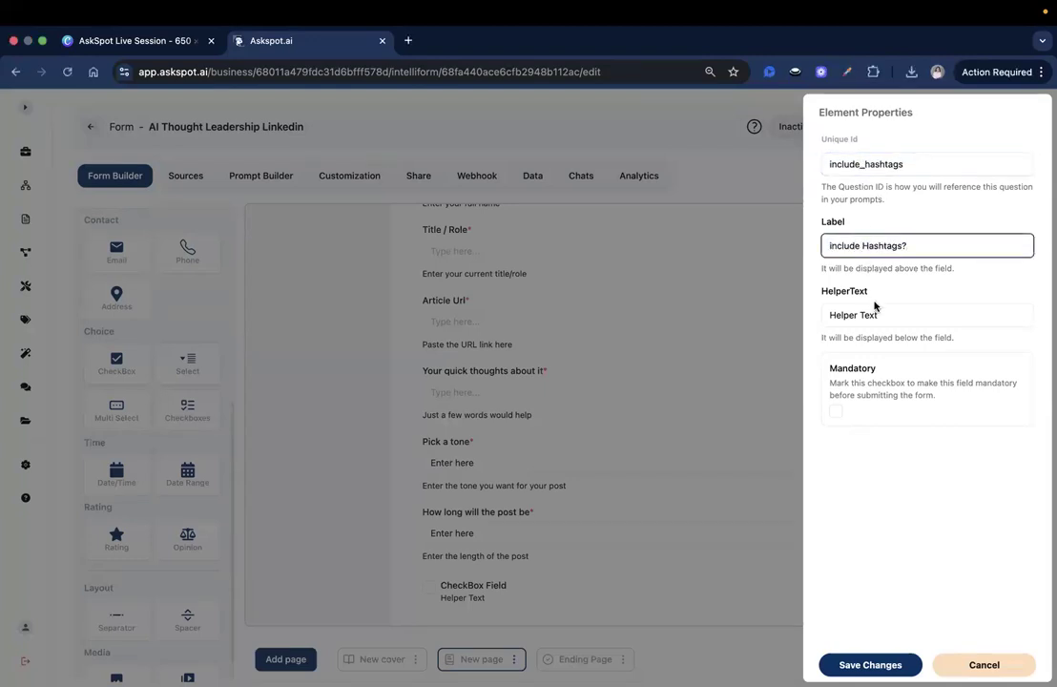
triple_click(875, 314)
key(BackSpace)
click(835, 411)
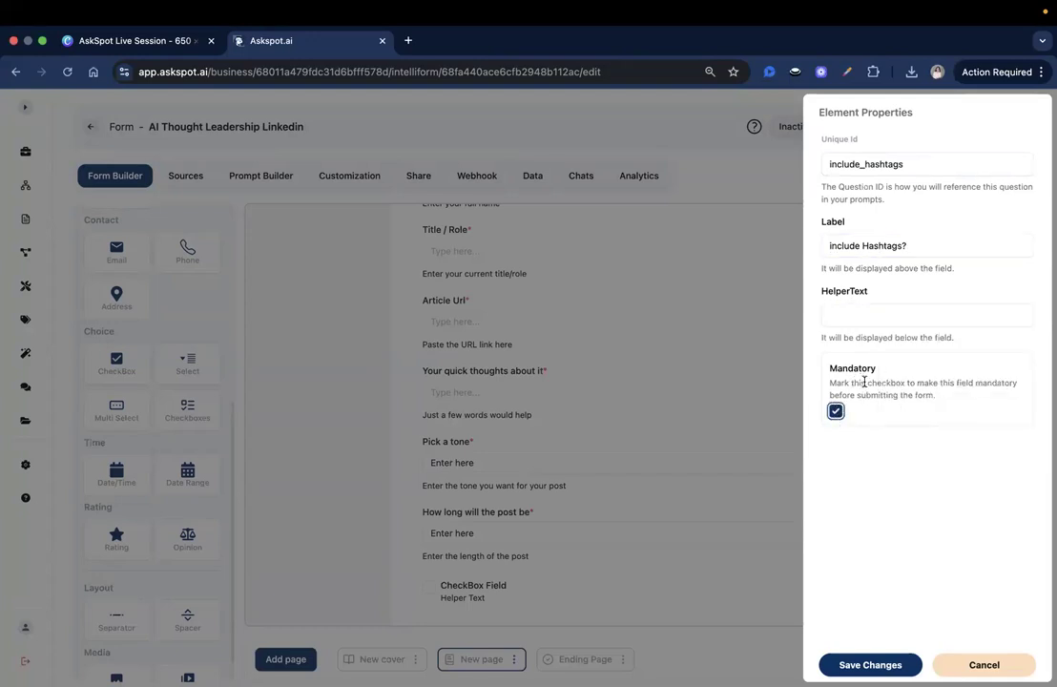
click(831, 414)
click(870, 658)
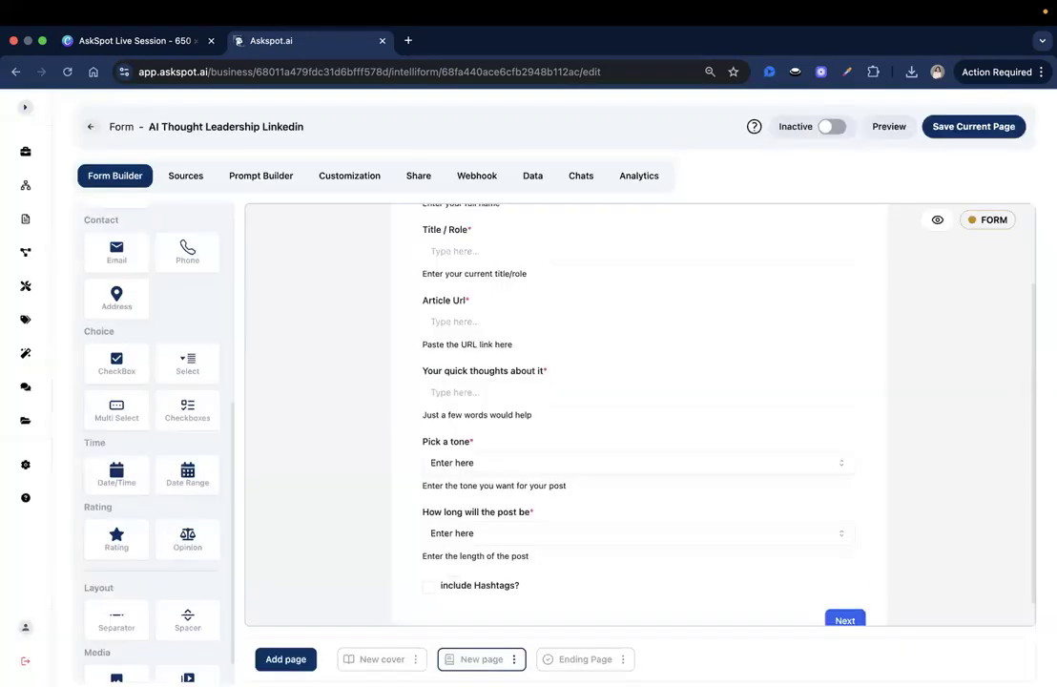
scroll(774, 400, down, 1)
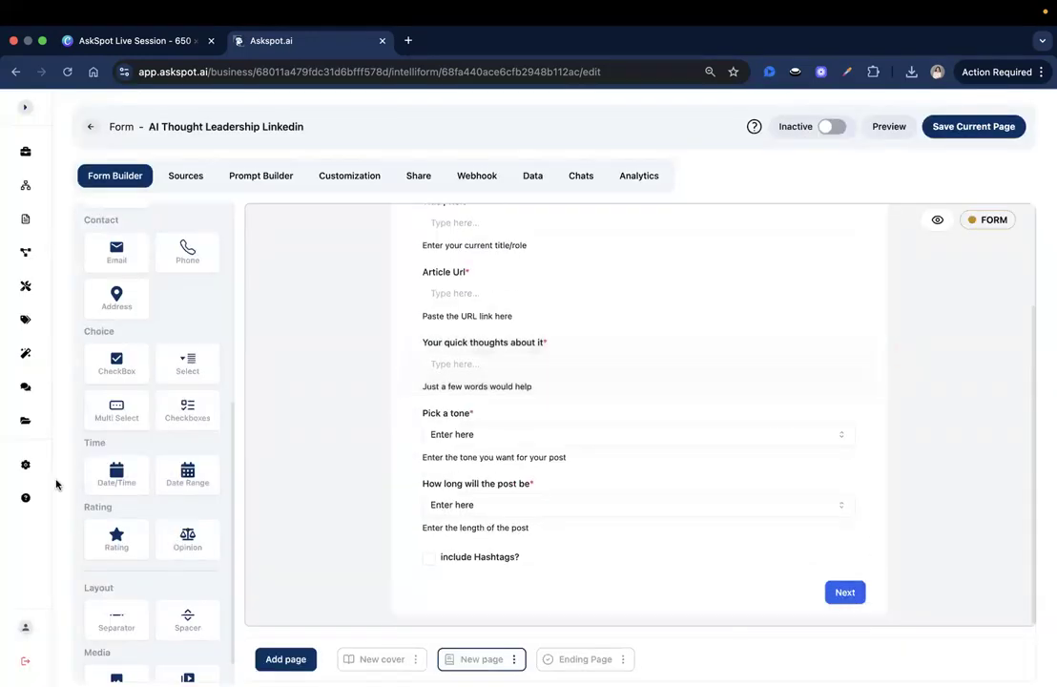
scroll(191, 443, down, 1)
scroll(184, 469, up, 1)
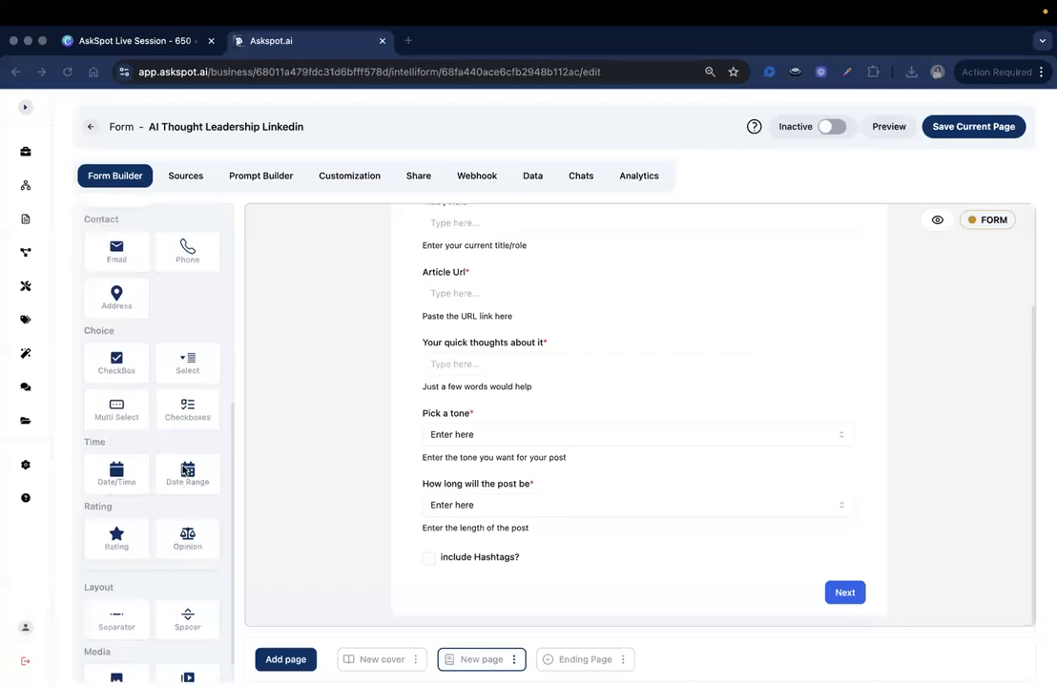
scroll(128, 378, down, 1)
Step: Add another checkbox with id include_cta, label 'Include CTA?', and empty helper text, and save it
drag(112, 334, 526, 596)
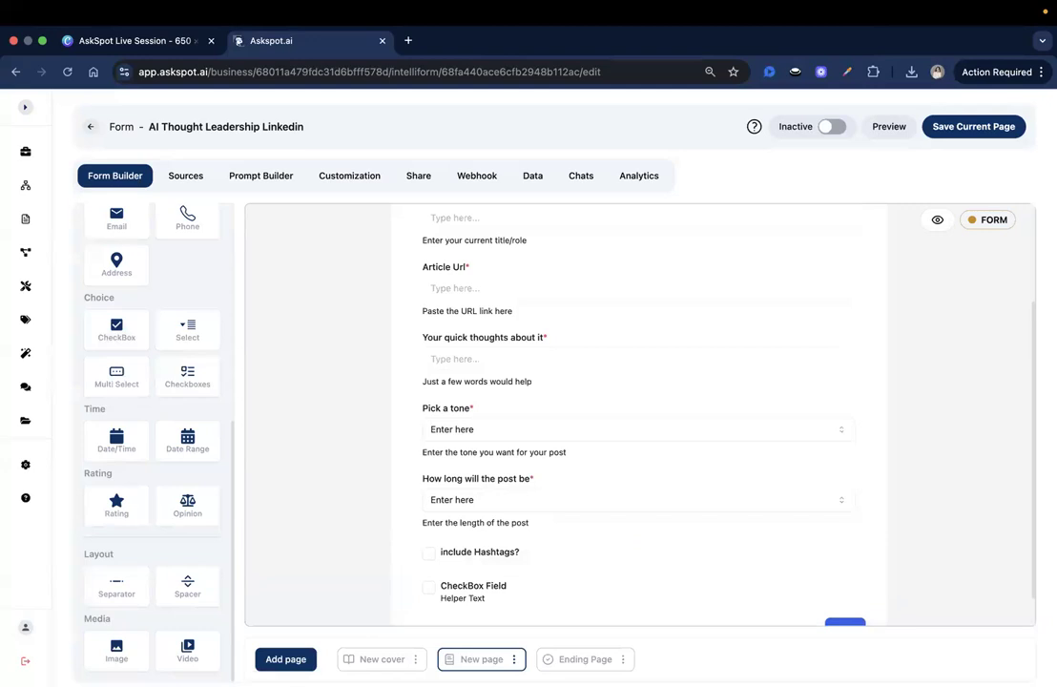
click(490, 588)
double_click(856, 163)
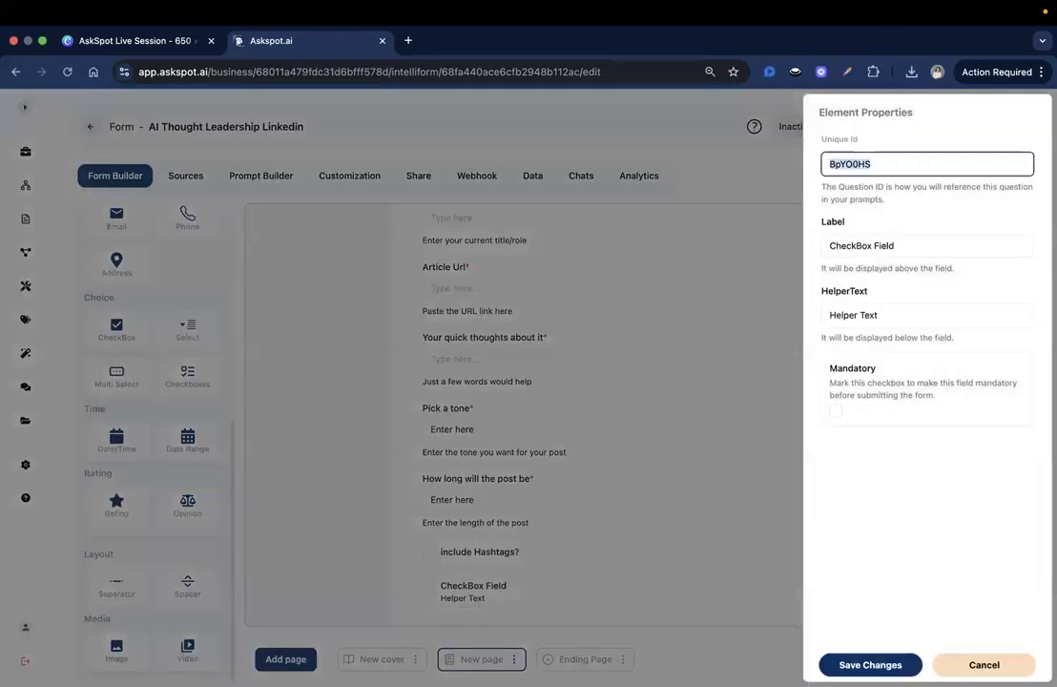
text(include_cta)
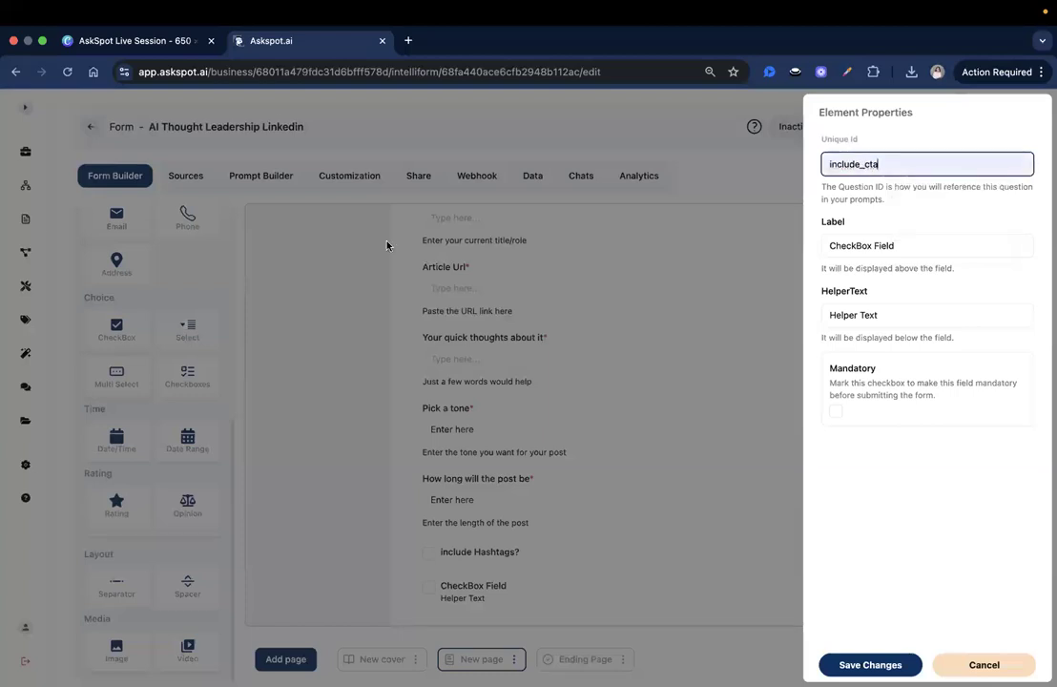
click(865, 248)
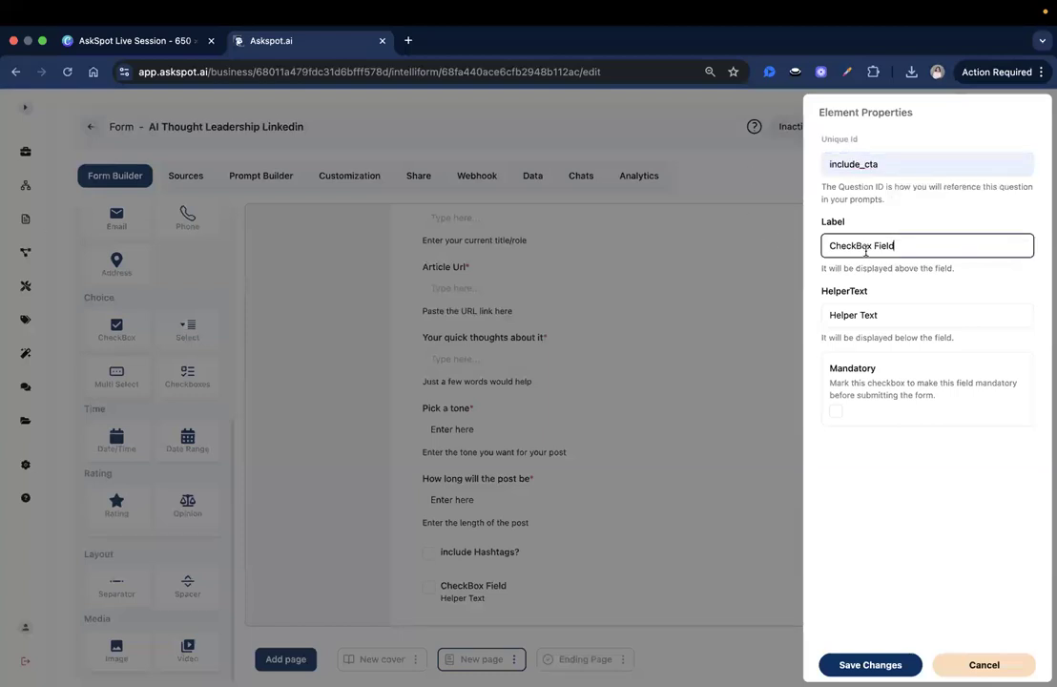
key(ctrl+a)
text(Include CTA?)
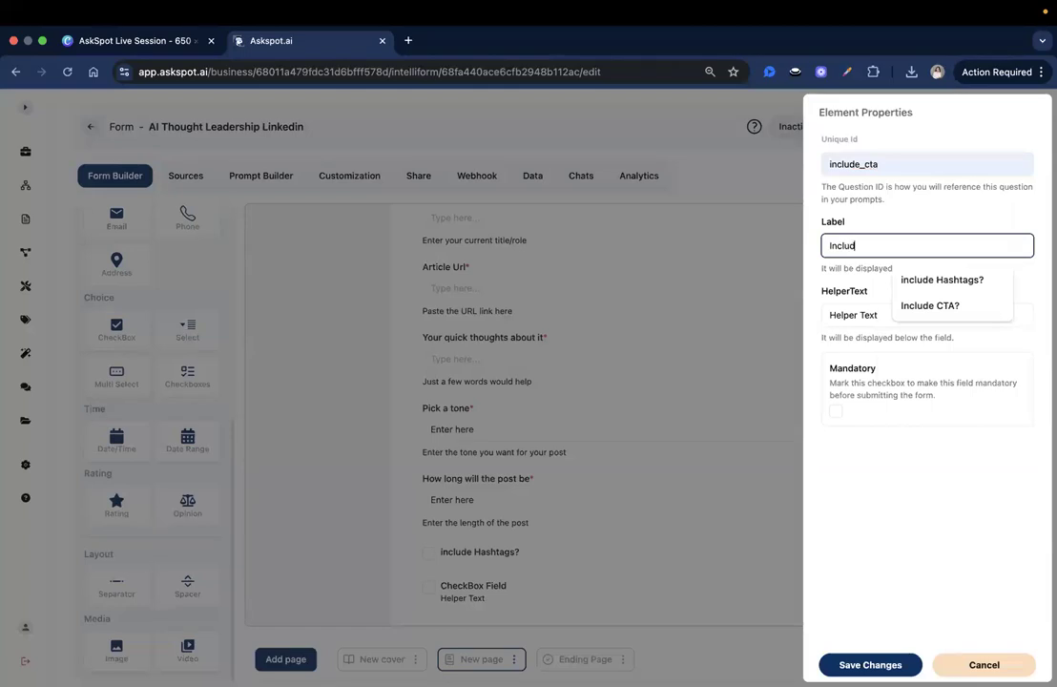
click(884, 313)
key(ctrl+a)
key(BackSpace)
click(957, 518)
click(736, 577)
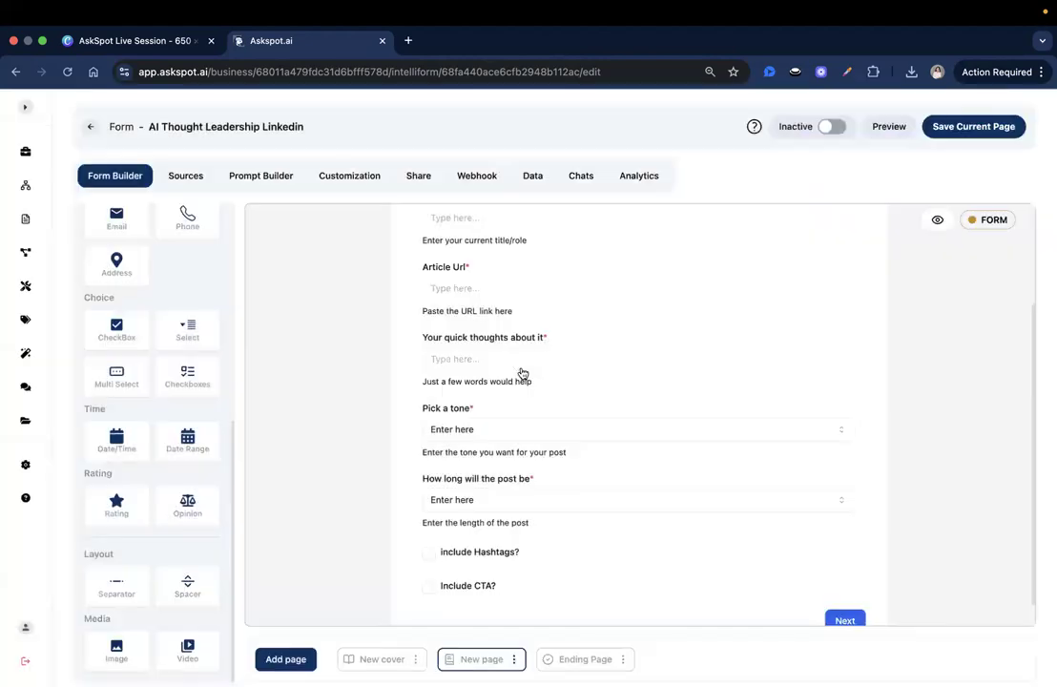
Step: Save the current form page
scroll(462, 419, up, 3)
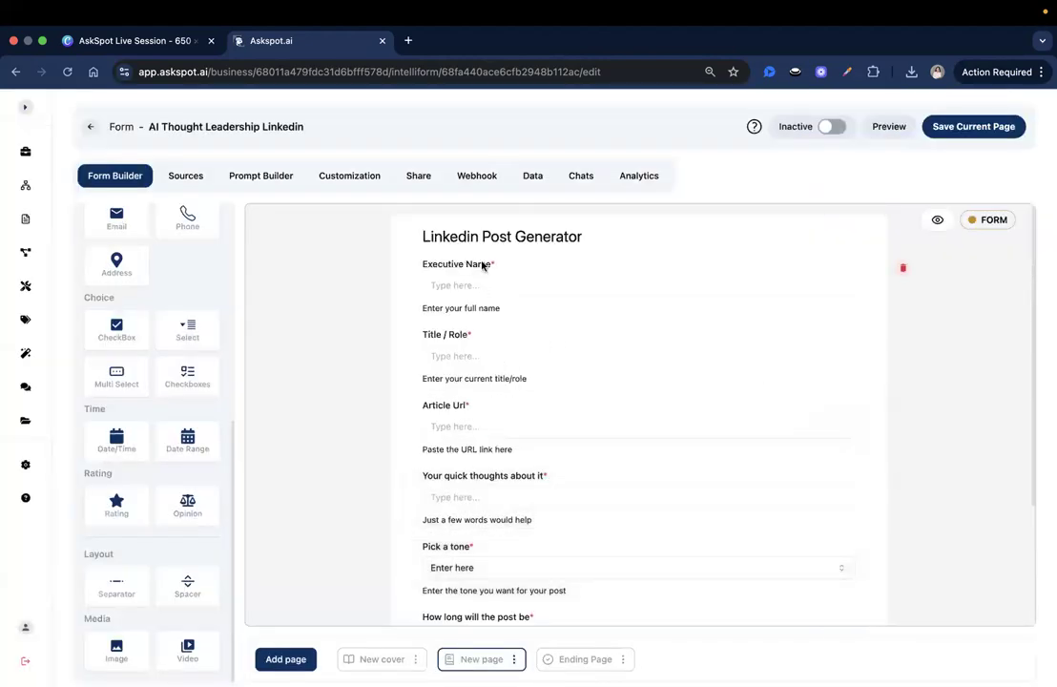
scroll(489, 412, down, 3)
scroll(503, 553, up, 3)
click(831, 126)
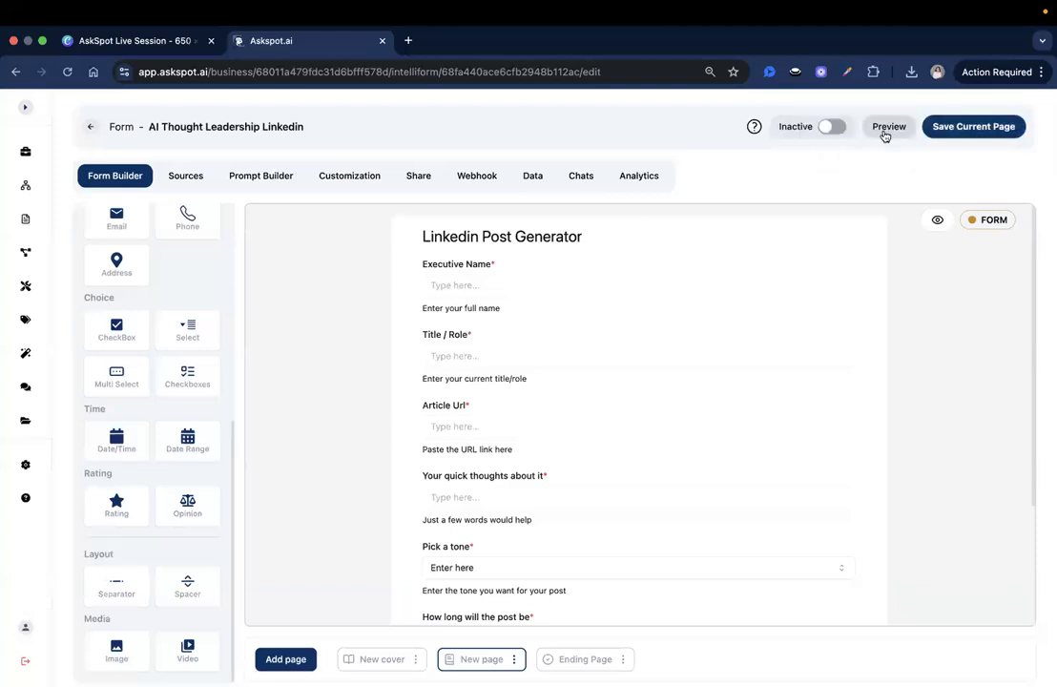
click(886, 128)
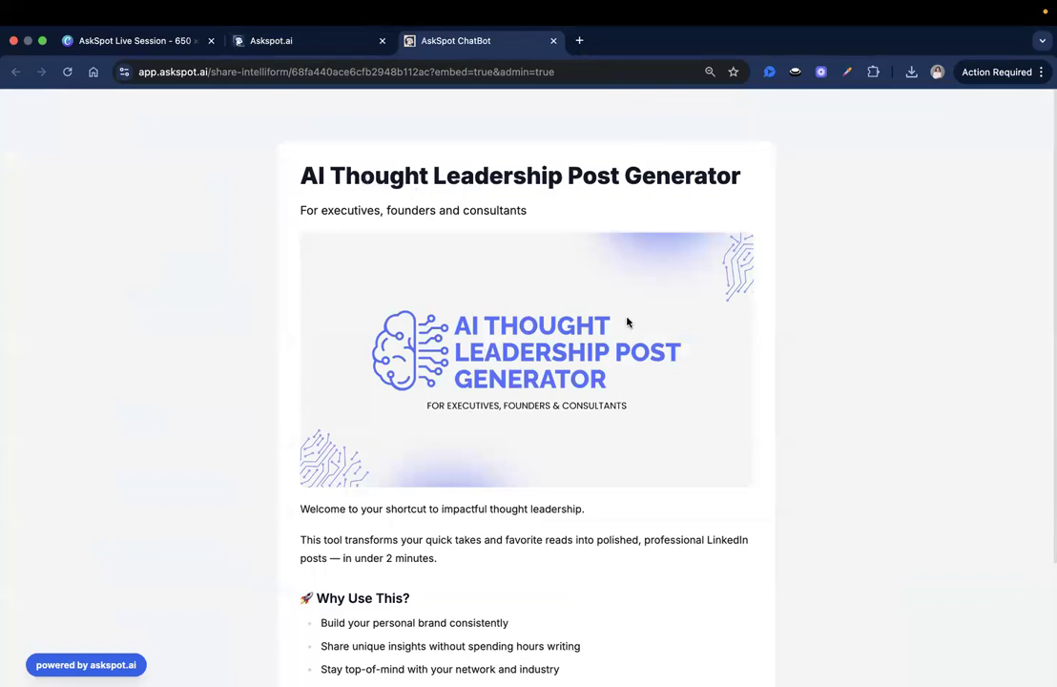
Step: Scroll through the form preview and start it with Let's Get Started!
scroll(626, 322, down, 3)
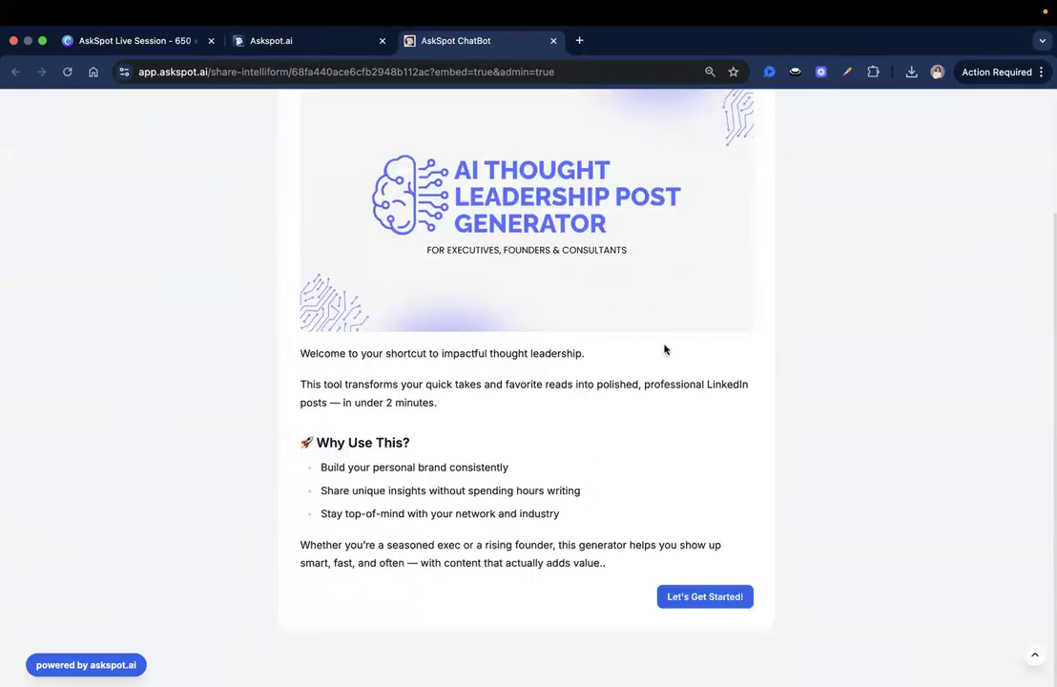
scroll(664, 349, up, 3)
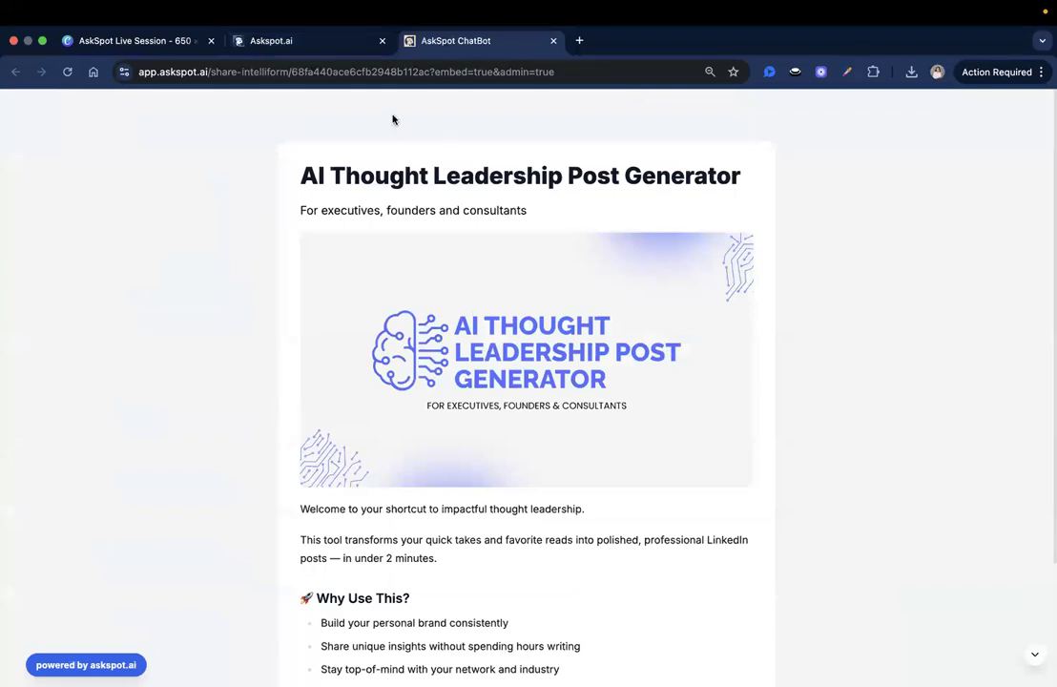
scroll(426, 239, down, 2)
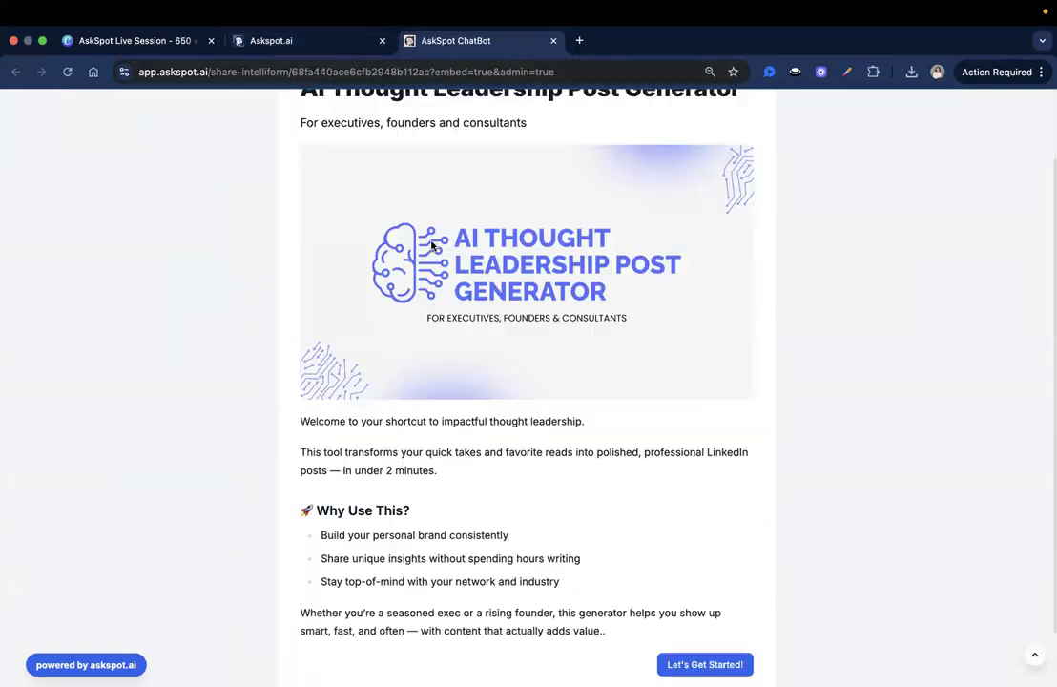
scroll(463, 440, down, 2)
scroll(464, 439, up, 3)
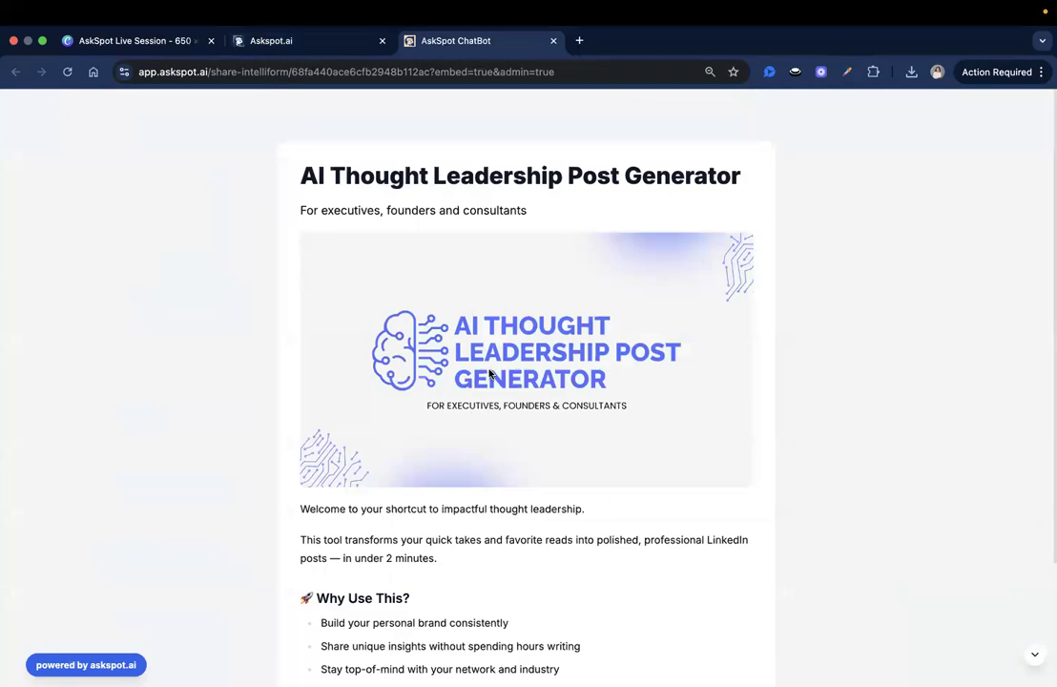
scroll(495, 370, down, 3)
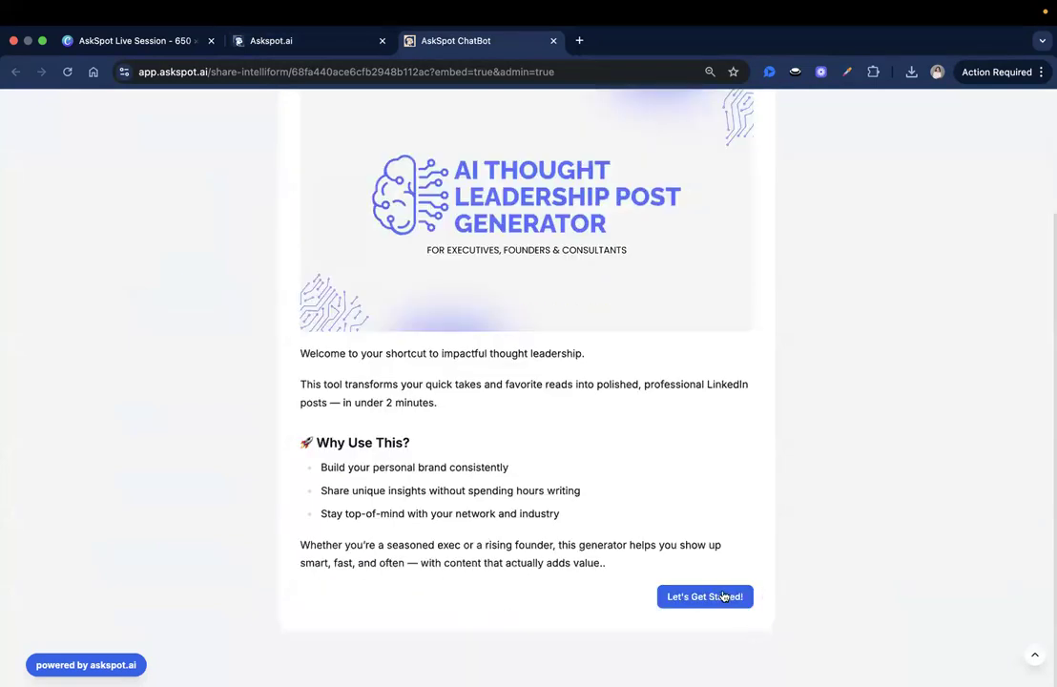
click(722, 595)
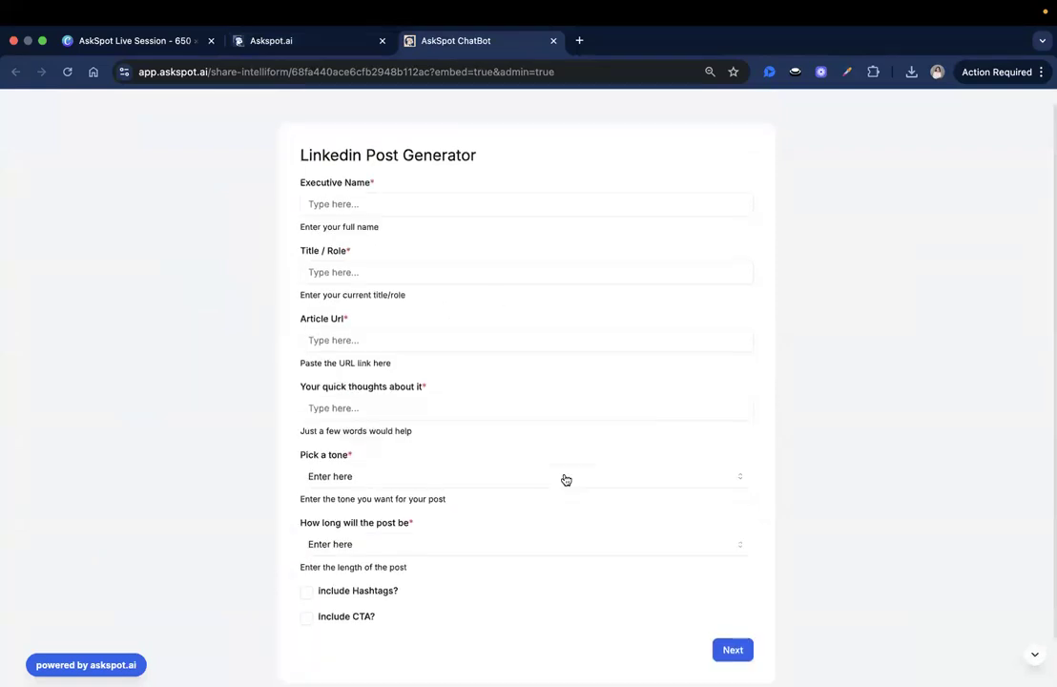
Step: Click through each preview field without filling it and tick include Hashtags?
click(342, 221)
click(296, 204)
click(360, 267)
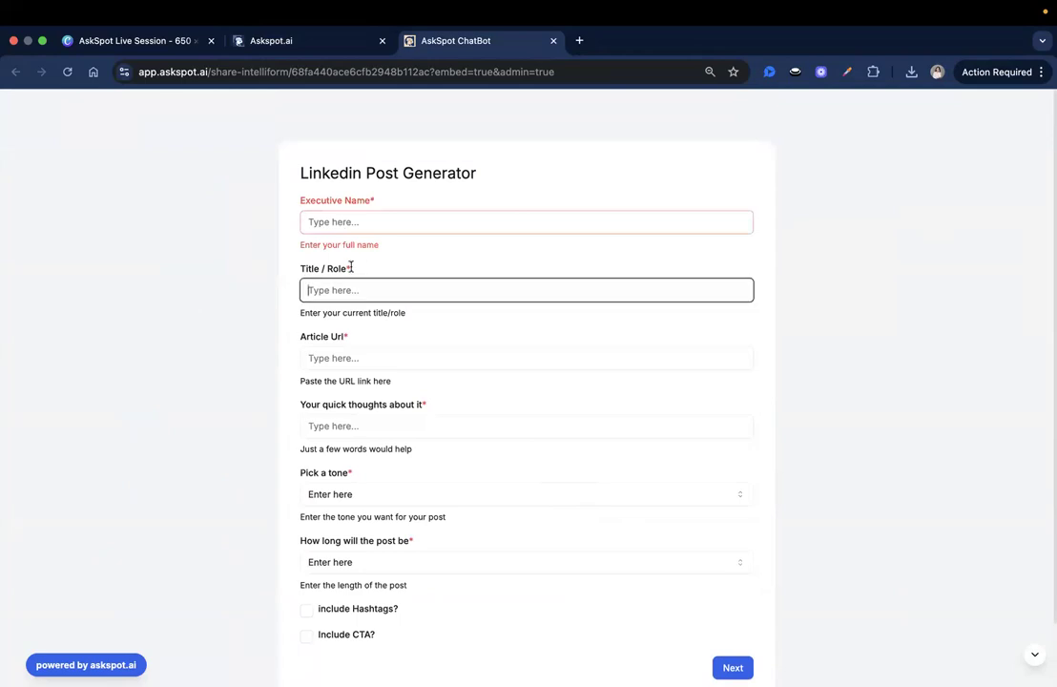
click(360, 367)
click(398, 425)
click(443, 495)
click(487, 480)
click(487, 549)
click(474, 559)
click(449, 533)
click(366, 621)
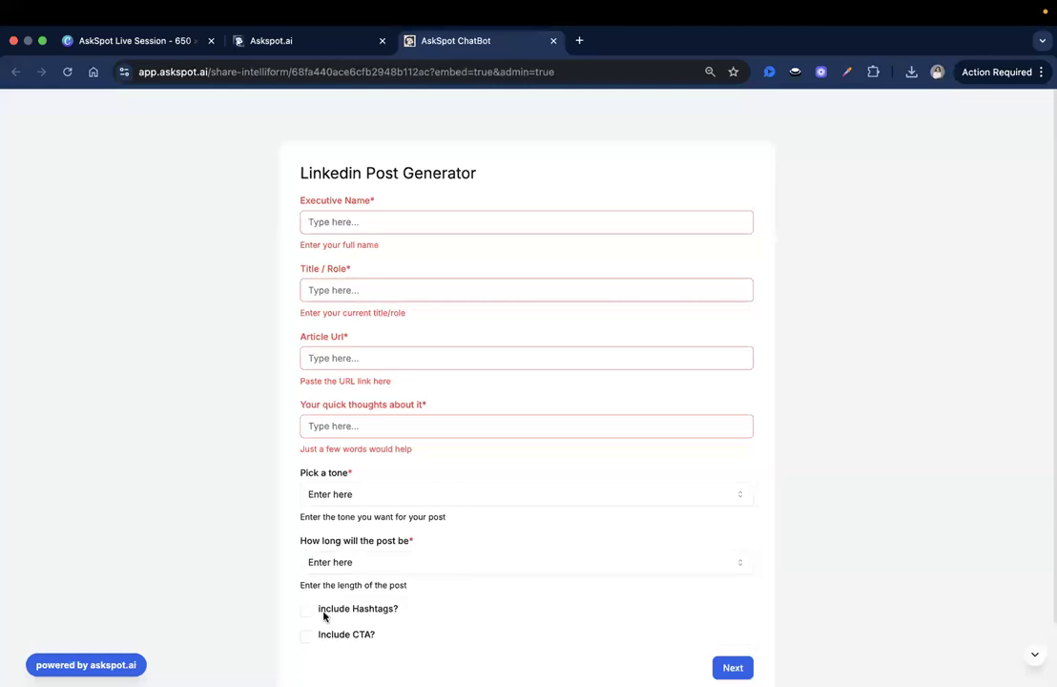
click(305, 610)
Step: Close the AskSpot ChatBot preview tab to return to the form builder
click(450, 61)
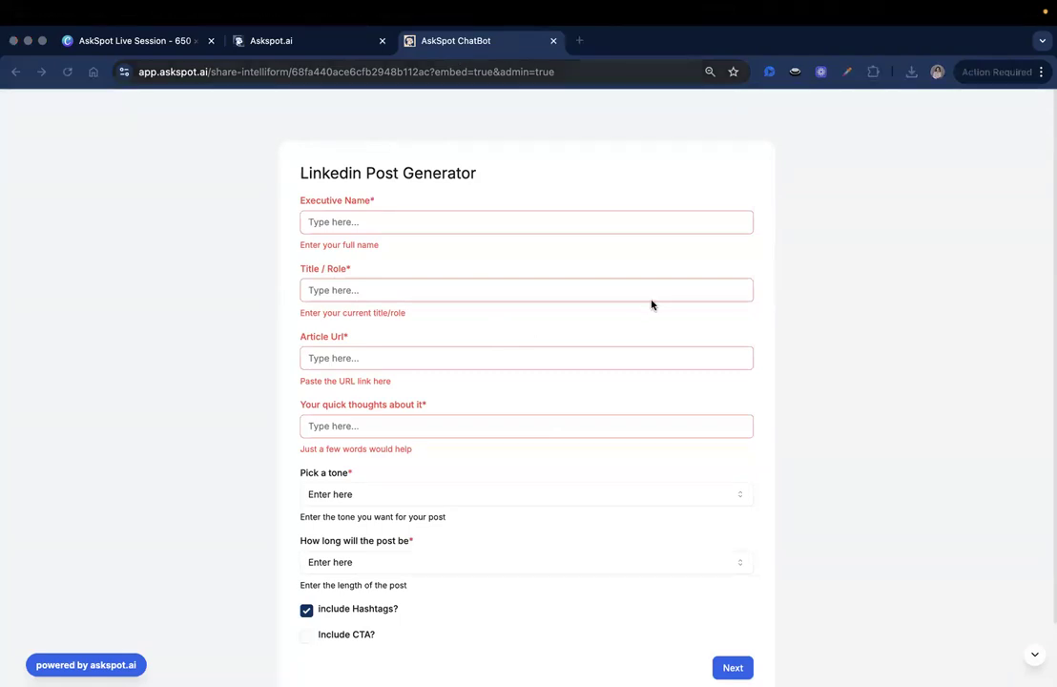
scroll(343, 252, down, 2)
scroll(488, 309, up, 2)
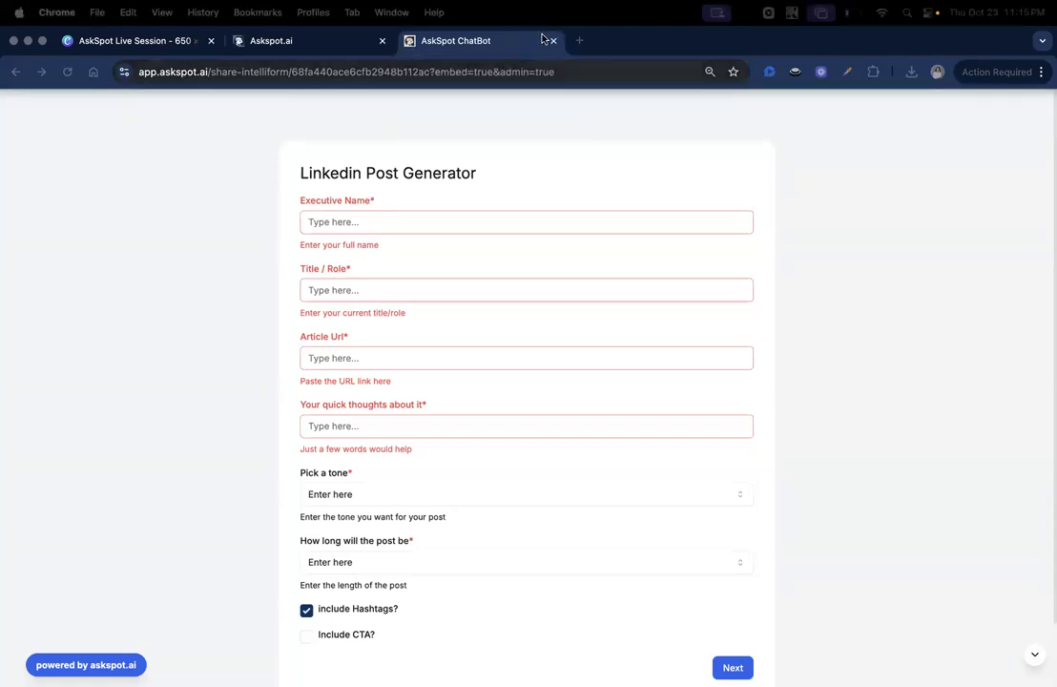
click(554, 41)
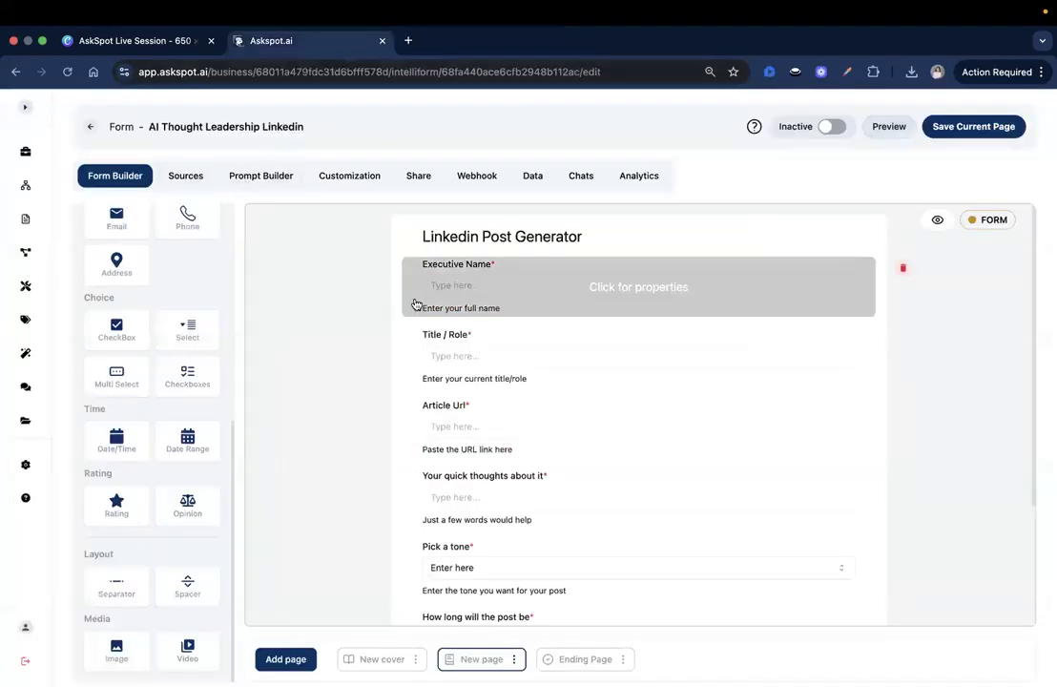
Step: Switch the IntelliForm editor to the Sources page, which shows no resources added yet
click(185, 176)
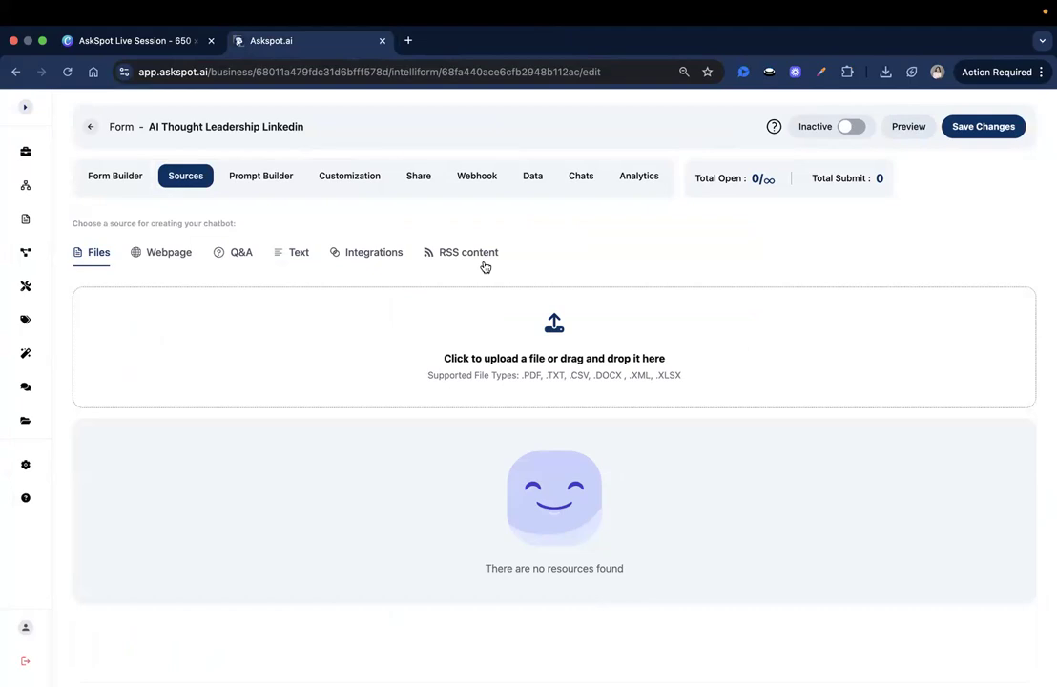
drag(170, 180, 208, 183)
click(215, 202)
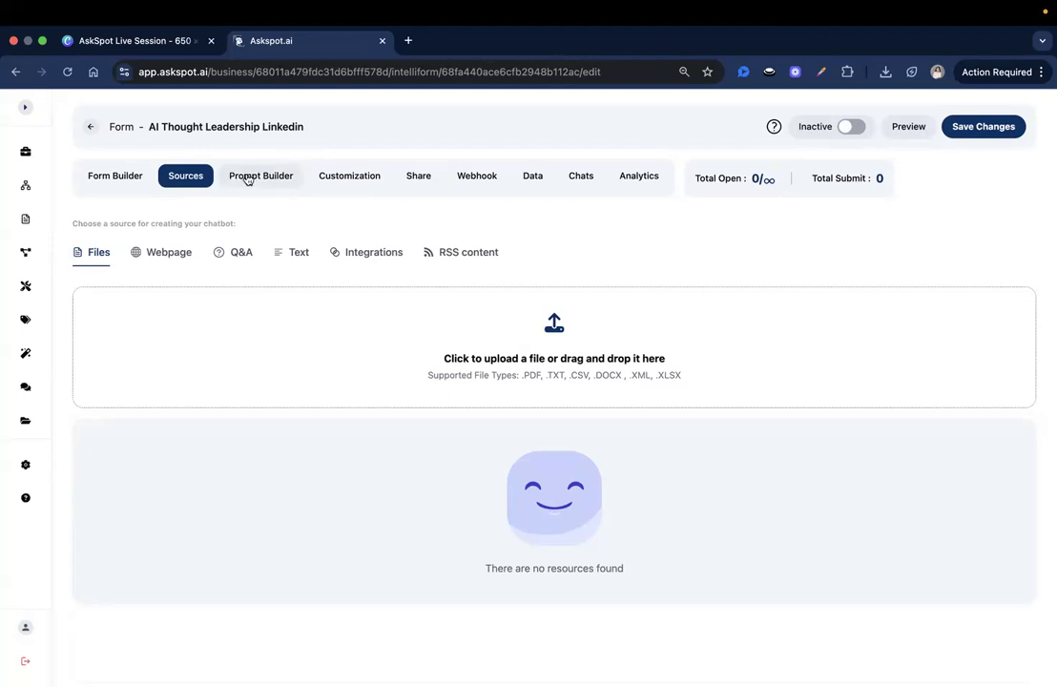
Step: In the Prompt Builder, inspect the #prompt_1 node's settings and cancel without changes
click(238, 184)
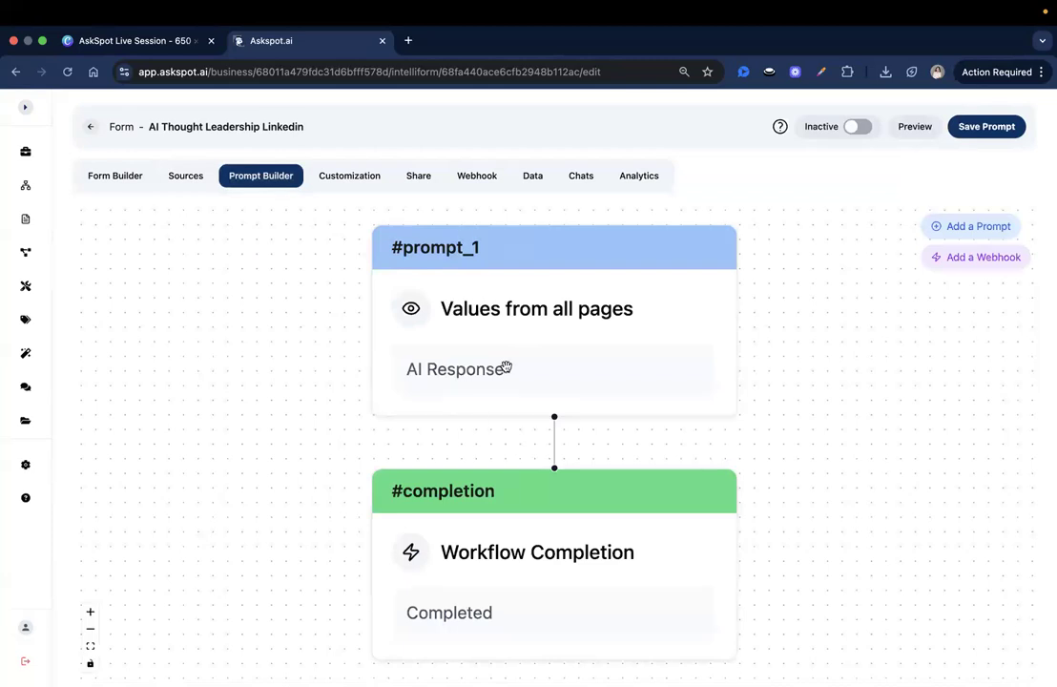
scroll(503, 368, down, 2)
drag(325, 369, 284, 319)
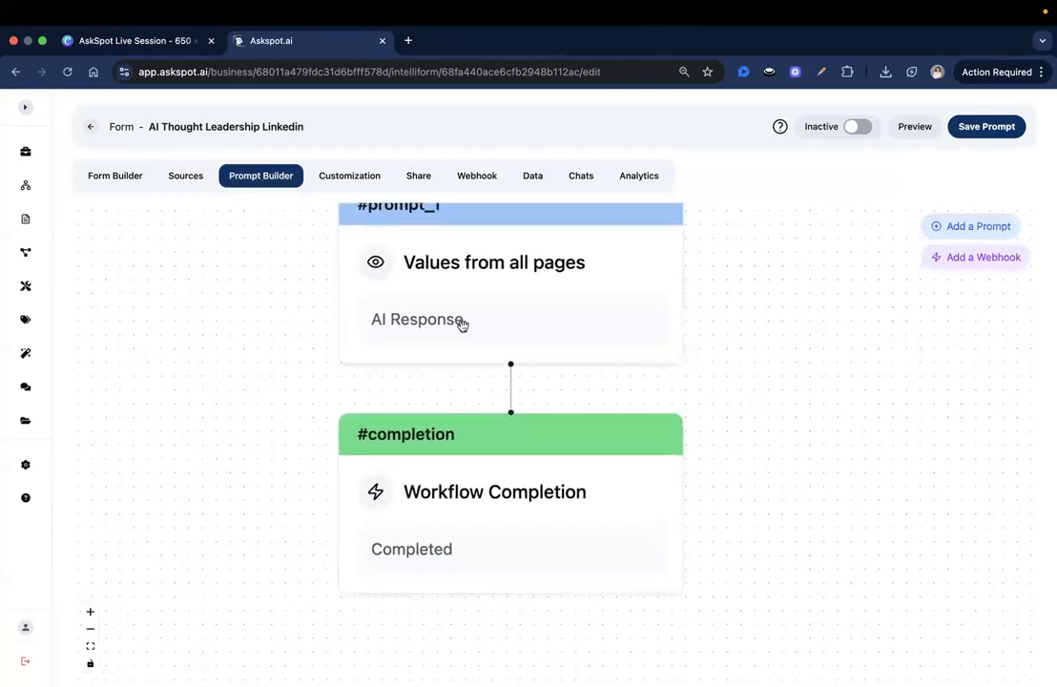
click(460, 324)
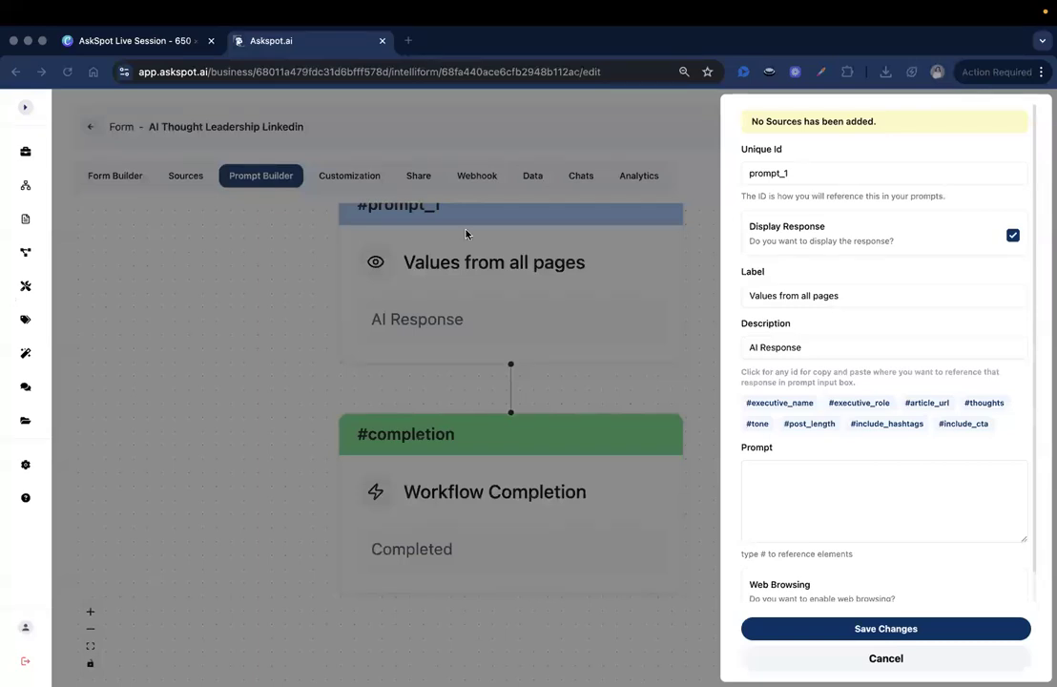
click(849, 658)
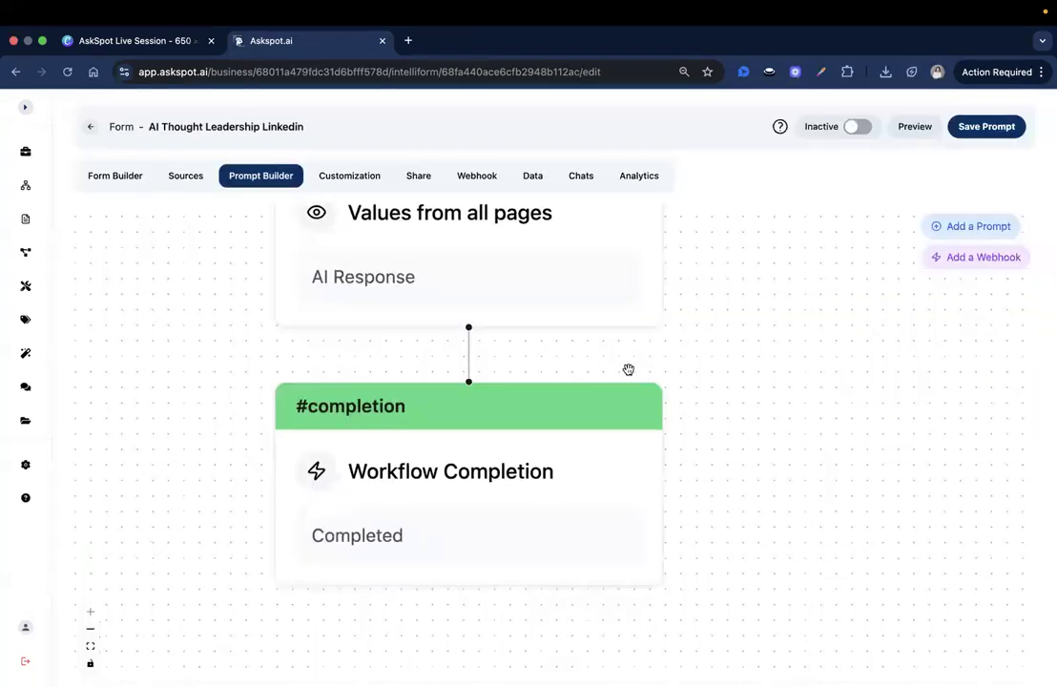
Step: Add four more AI Response prompt nodes until the five-node limit warning appears
click(963, 229)
click(962, 228)
scroll(563, 438, down, 1)
scroll(472, 405, down, 2)
drag(472, 405, 471, 283)
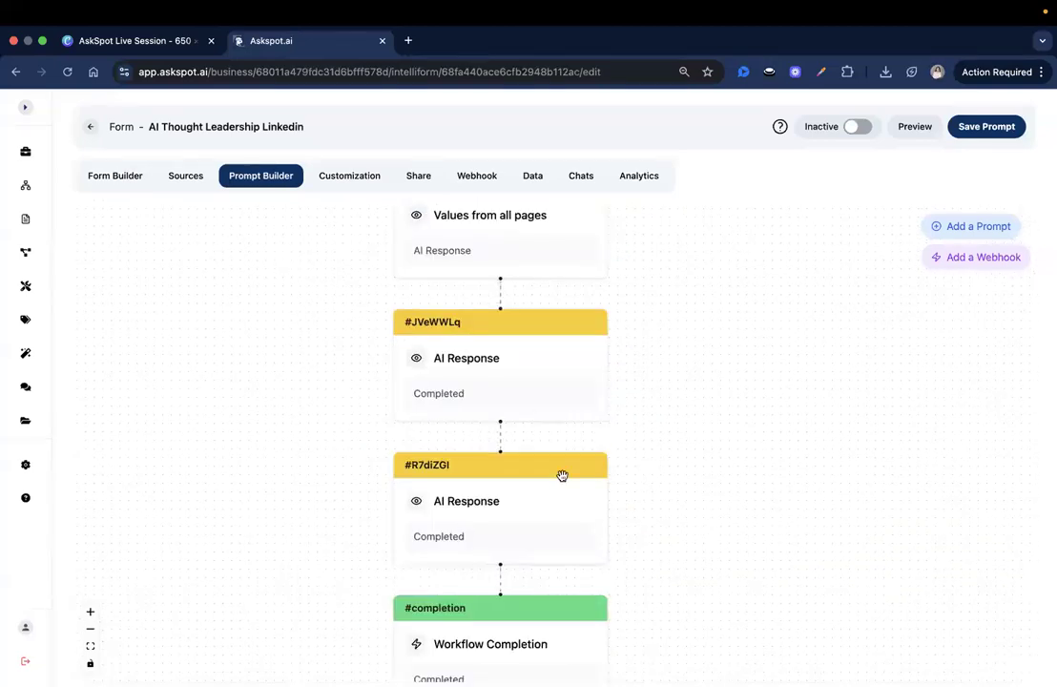
click(973, 229)
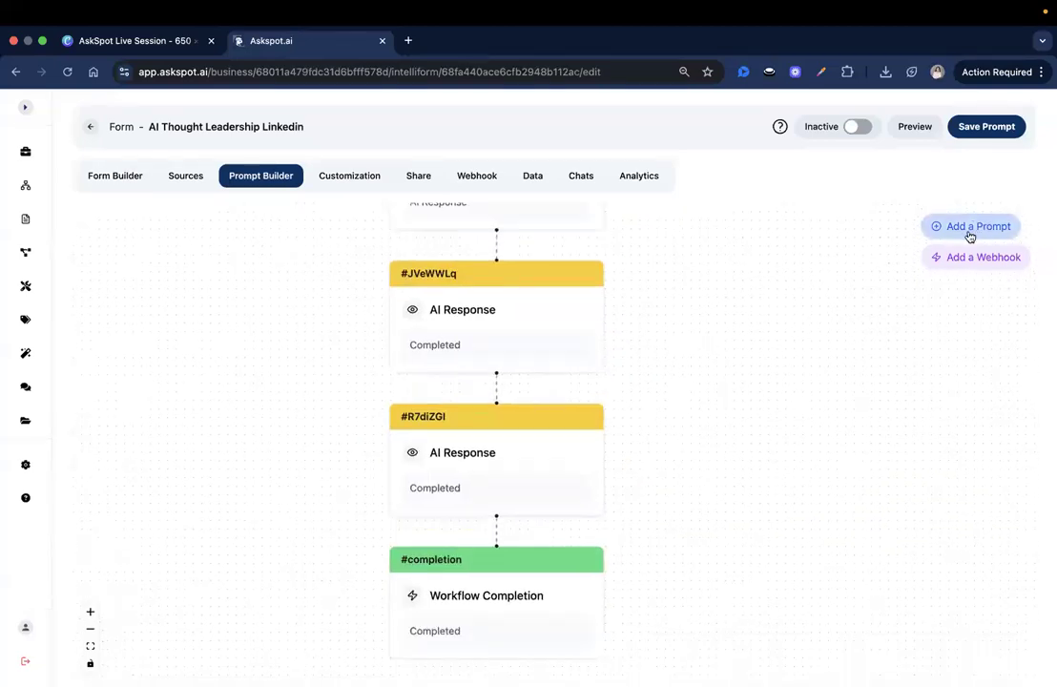
scroll(700, 386, down, 1)
drag(700, 385, 705, 269)
click(988, 227)
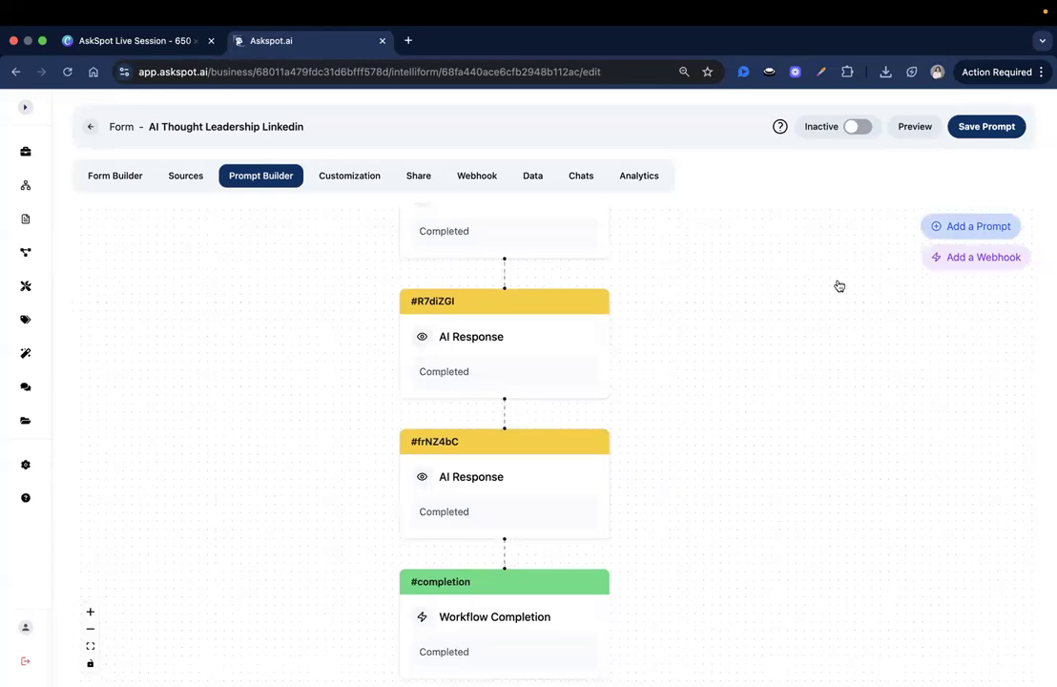
click(950, 227)
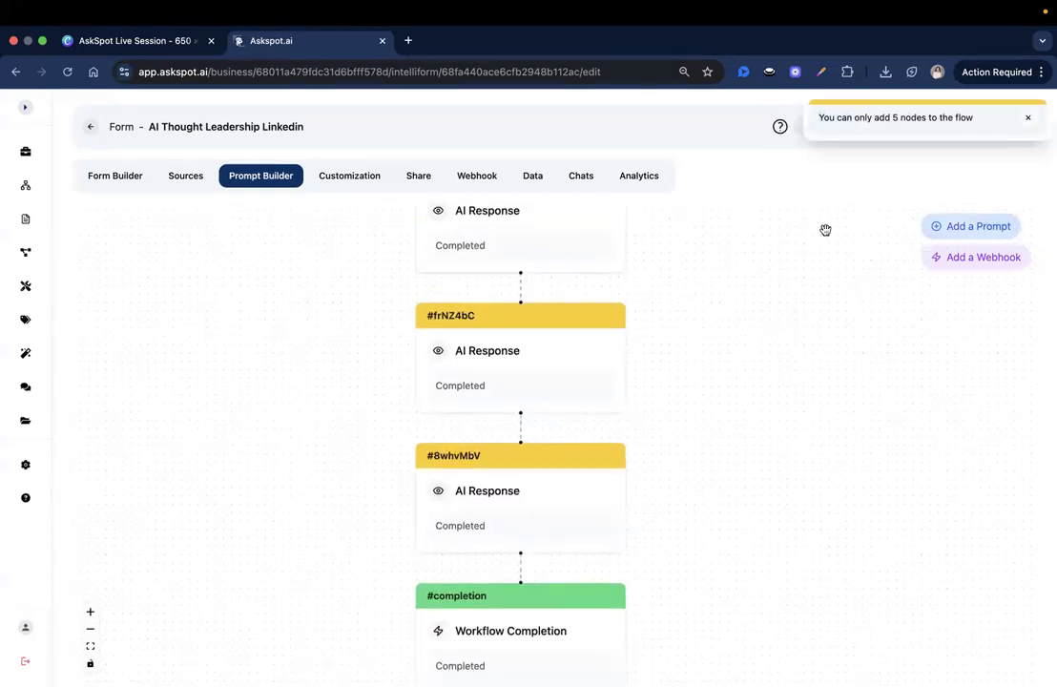
scroll(769, 436, up, 3)
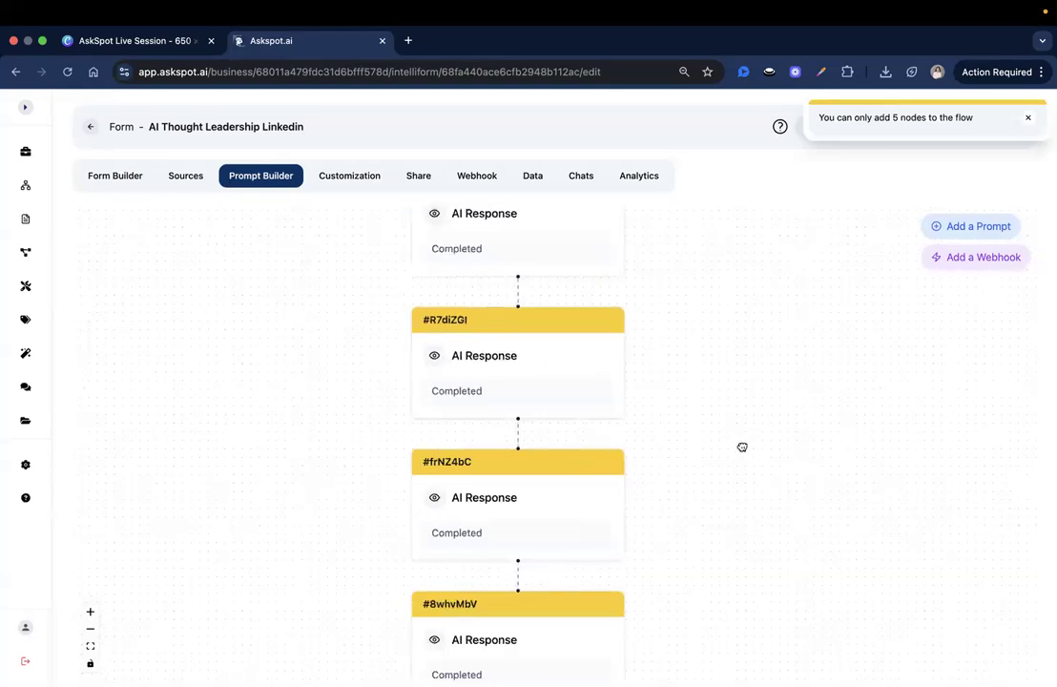
scroll(510, 530, down, 2)
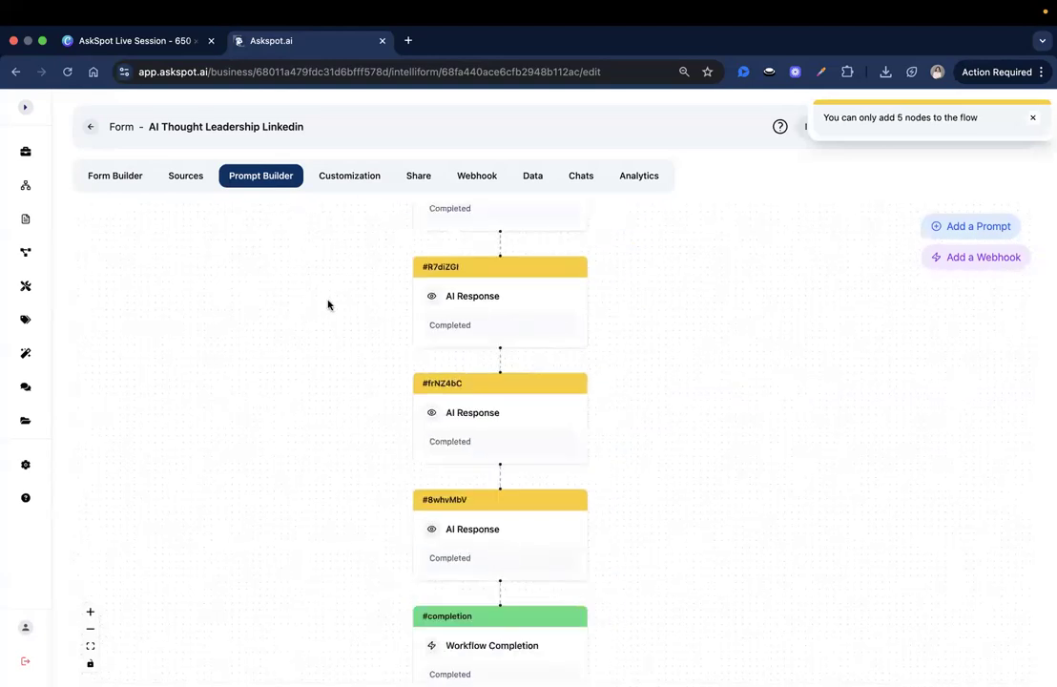
Step: Delete the #8whvMbV and #frNZ4bC AI Response steps, confirming each deletion
click(496, 530)
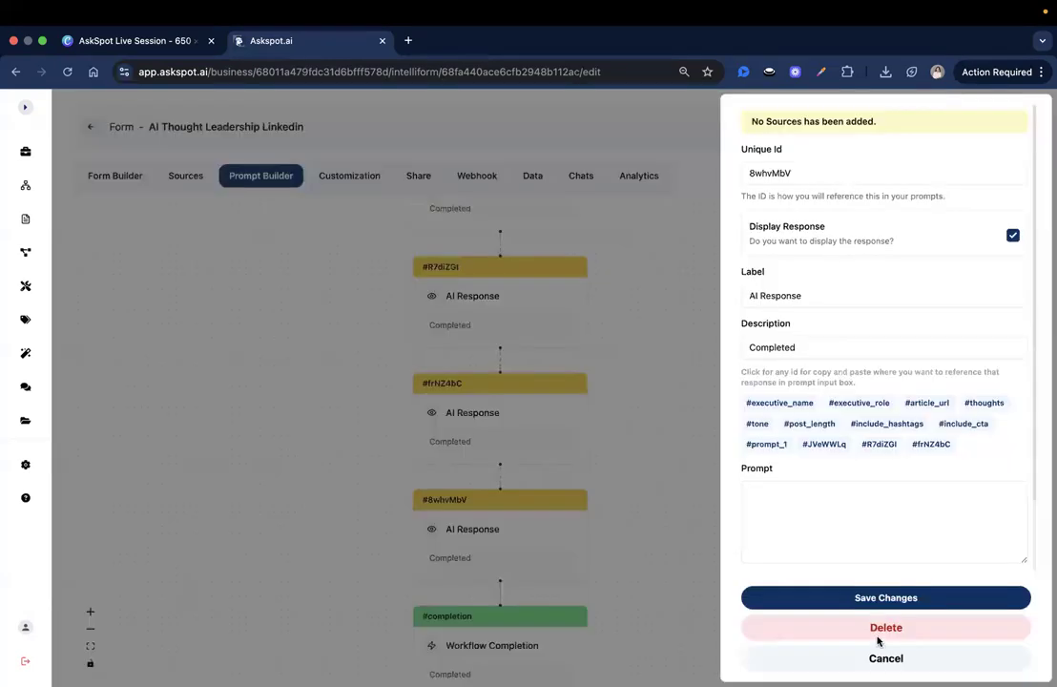
click(881, 626)
click(485, 410)
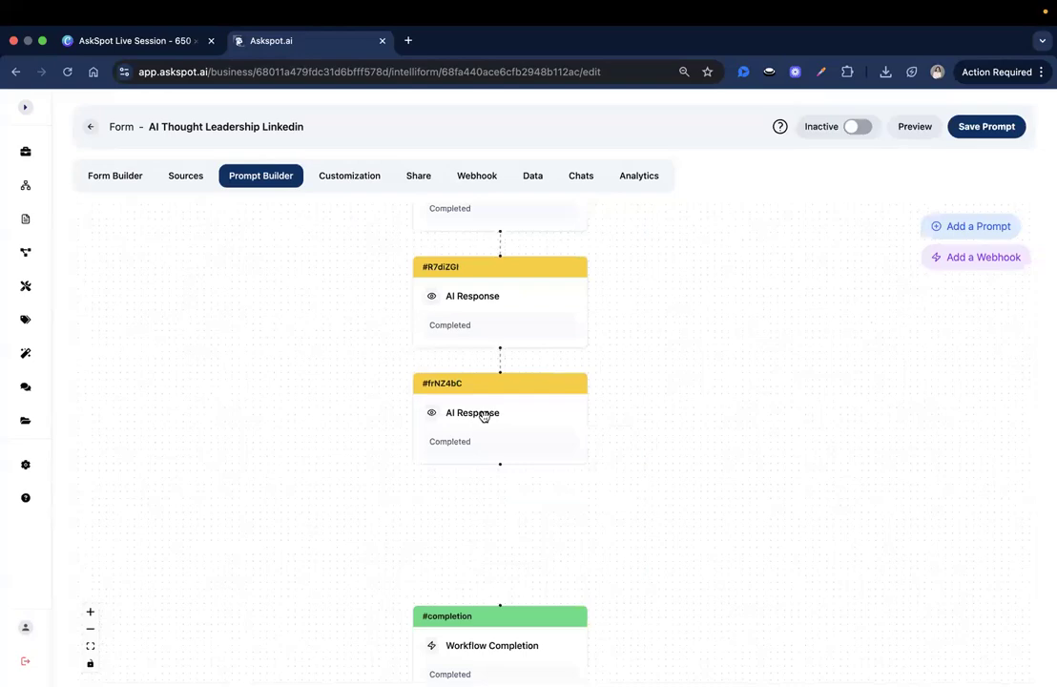
click(820, 625)
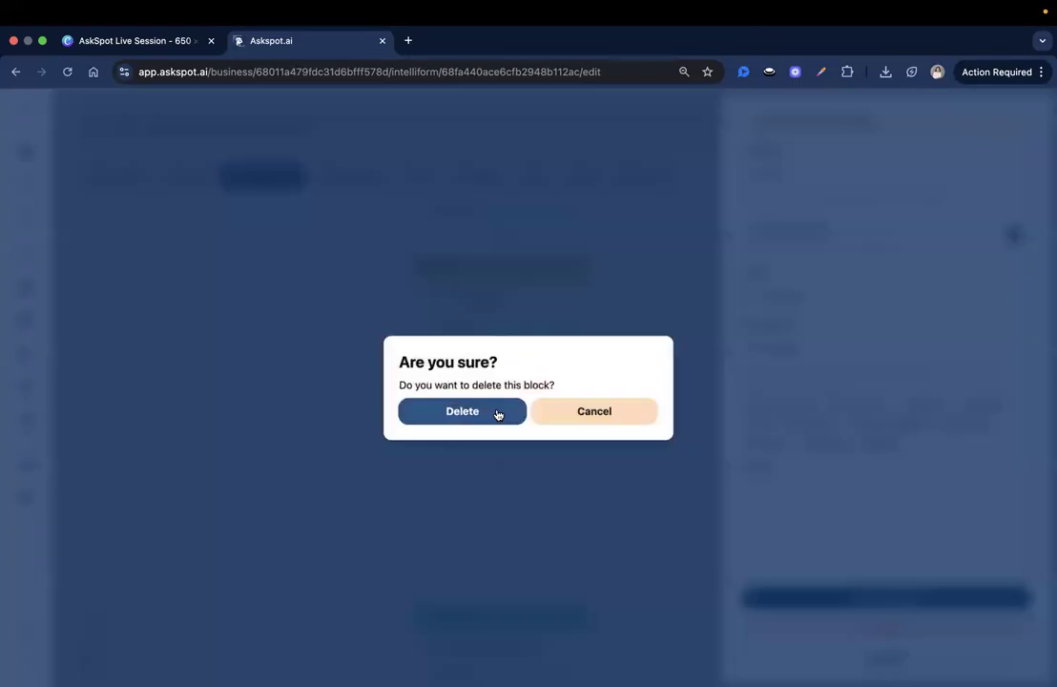
click(497, 413)
Step: Delete the #R7diZGl step and the last surplus AI Response step
drag(496, 269, 542, 394)
click(531, 382)
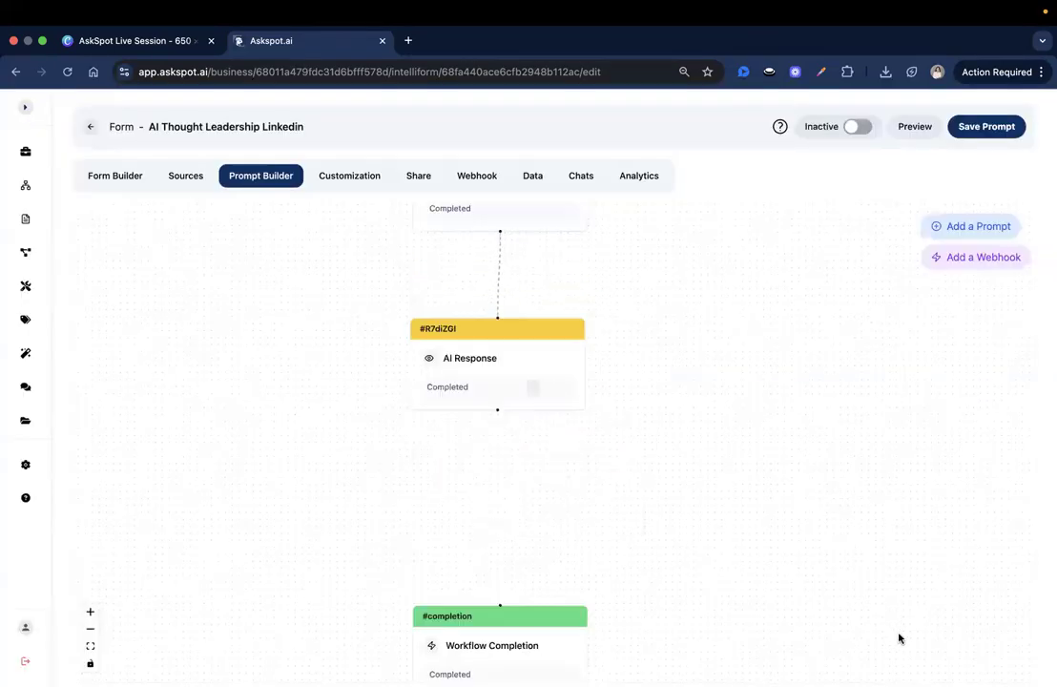
click(889, 632)
click(508, 416)
scroll(667, 455, up, 3)
scroll(667, 456, left, 2)
scroll(619, 427, up, 1)
click(620, 430)
click(884, 630)
click(483, 411)
drag(557, 369, 551, 210)
Step: Move the #completion node up directly beneath #prompt_1 on the canvas
drag(602, 521, 568, 334)
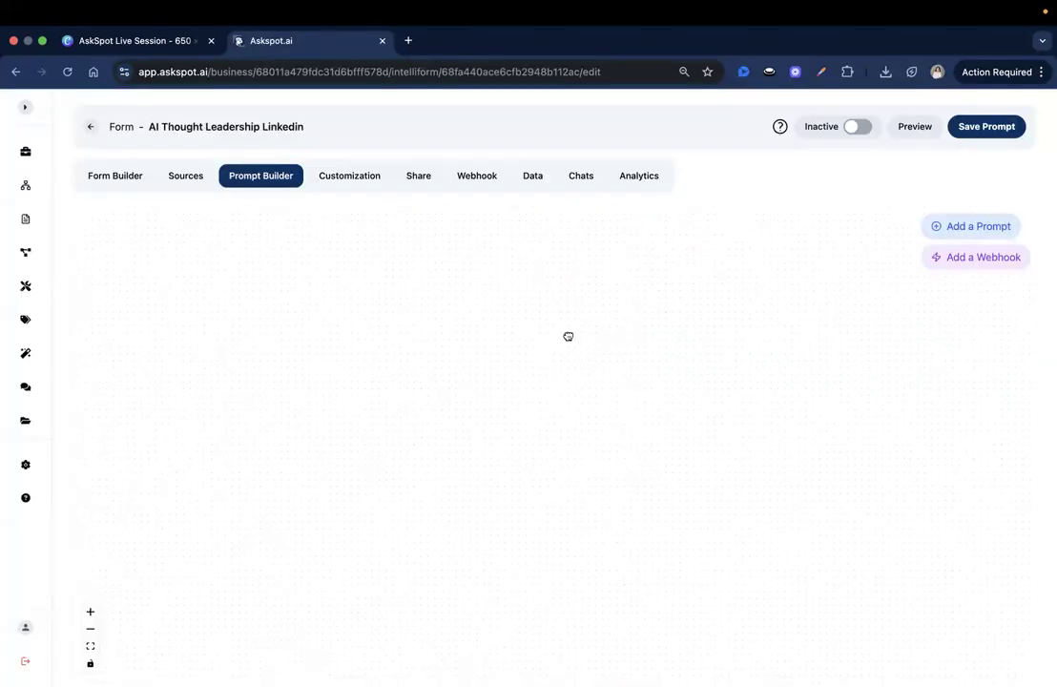
drag(573, 578, 568, 270)
drag(749, 243, 797, 517)
drag(648, 523, 646, 435)
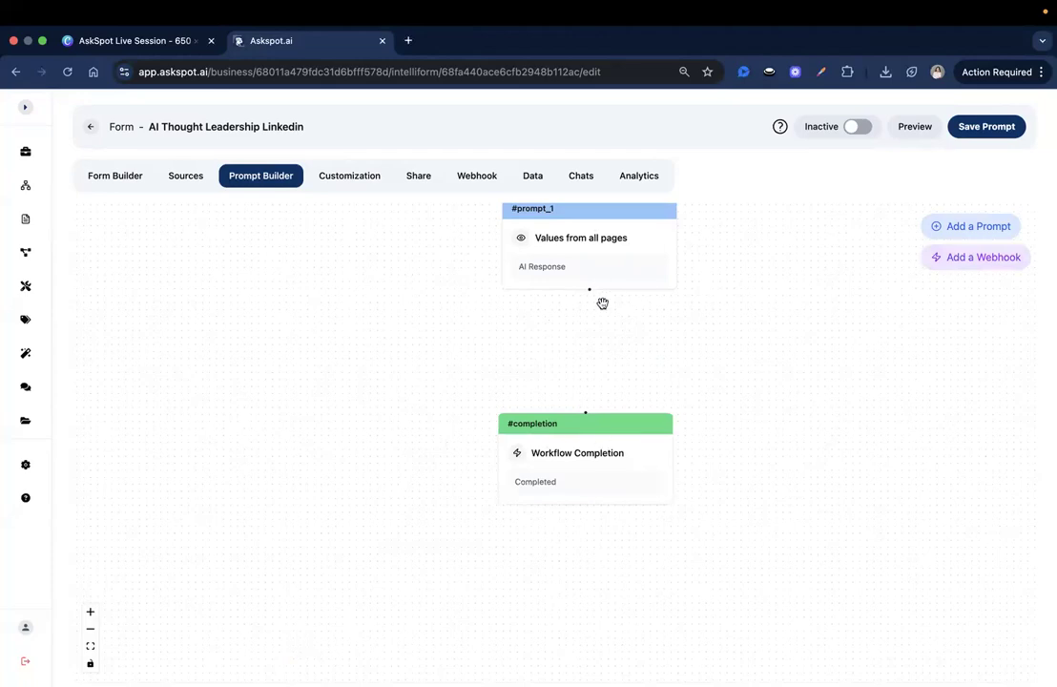
drag(759, 396, 761, 458)
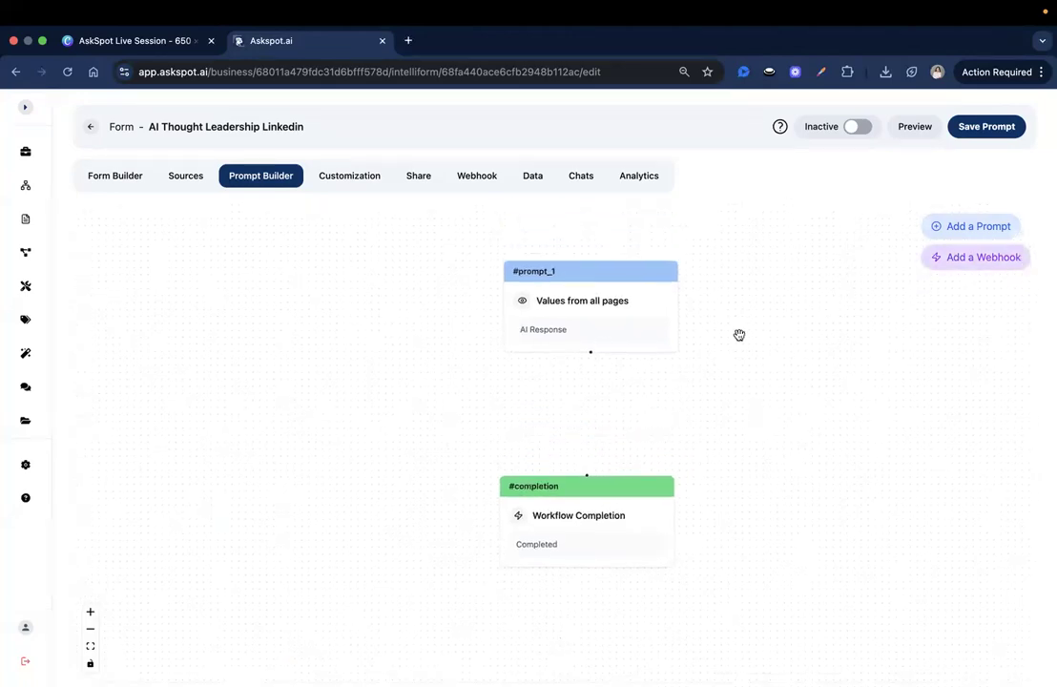
Step: Add a #webhook step after #prompt_1 and align it above the completion
click(976, 259)
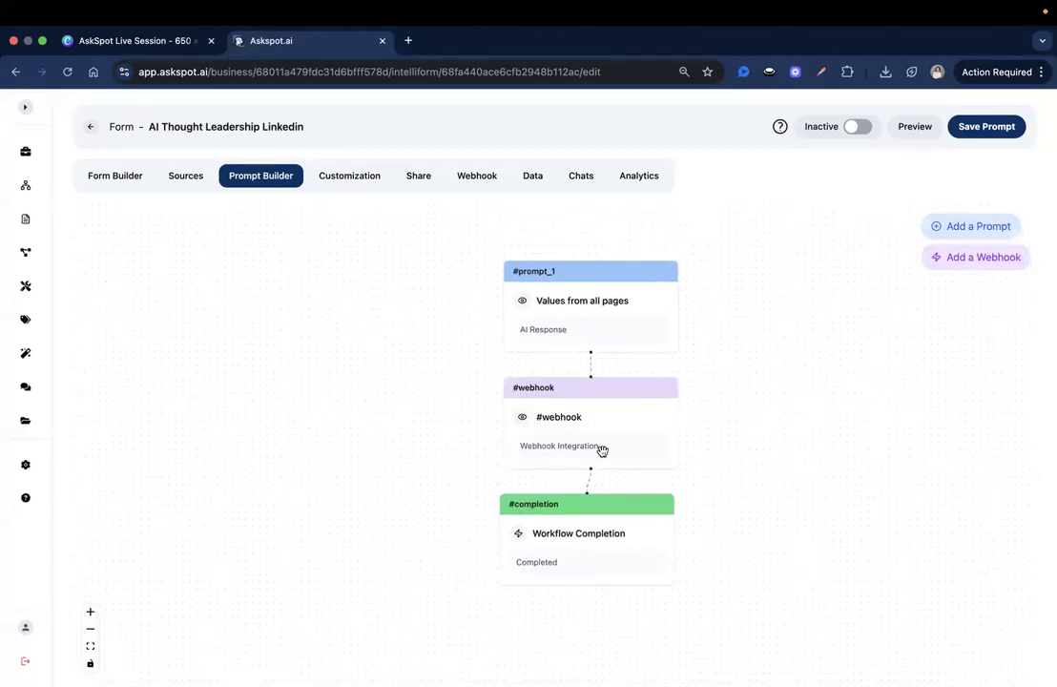
mouse_move(612, 416)
mouse_down()
mouse_move(604, 408)
mouse_move(607, 418)
mouse_up()
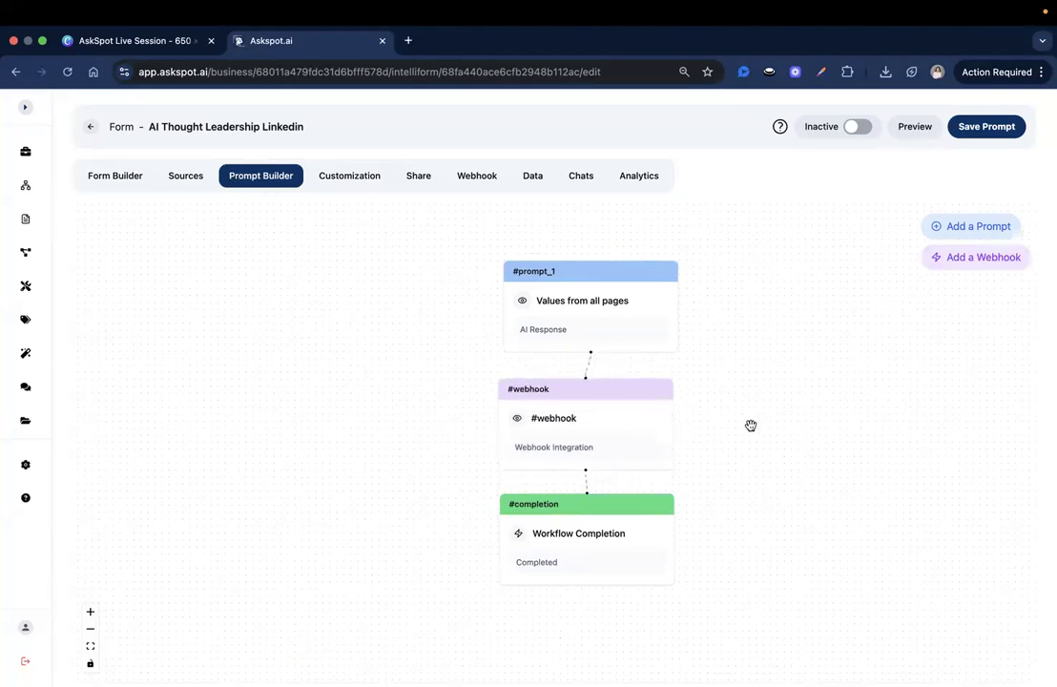
drag(620, 418, 623, 417)
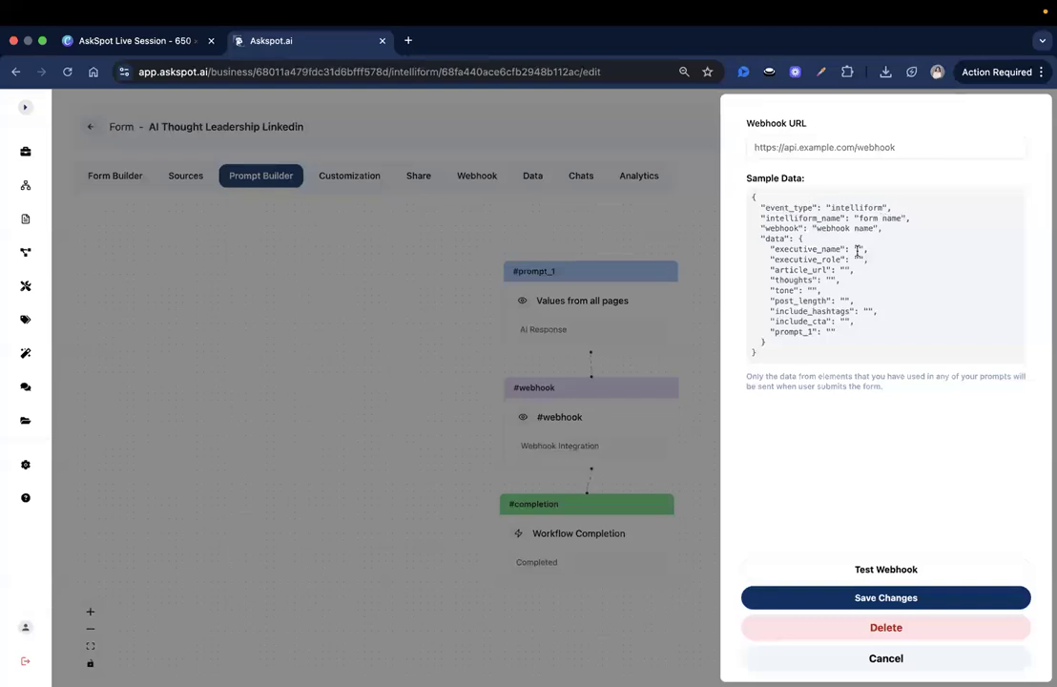
triple_click(812, 185)
click(813, 186)
triple_click(822, 200)
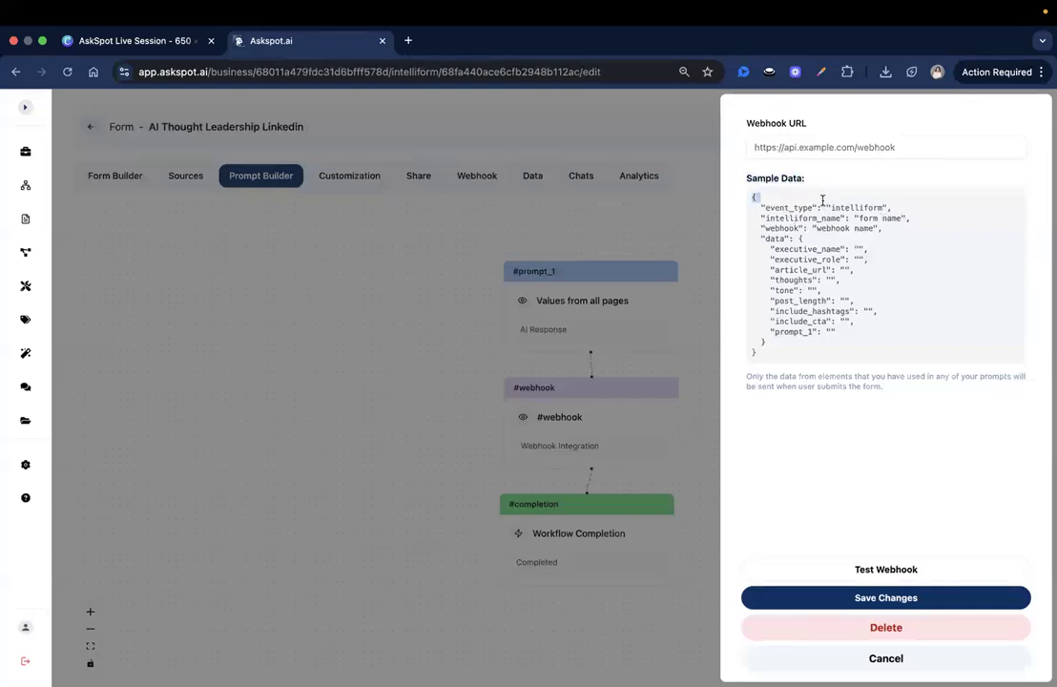
double_click(883, 207)
triple_click(837, 217)
click(815, 223)
drag(812, 220, 774, 333)
click(768, 330)
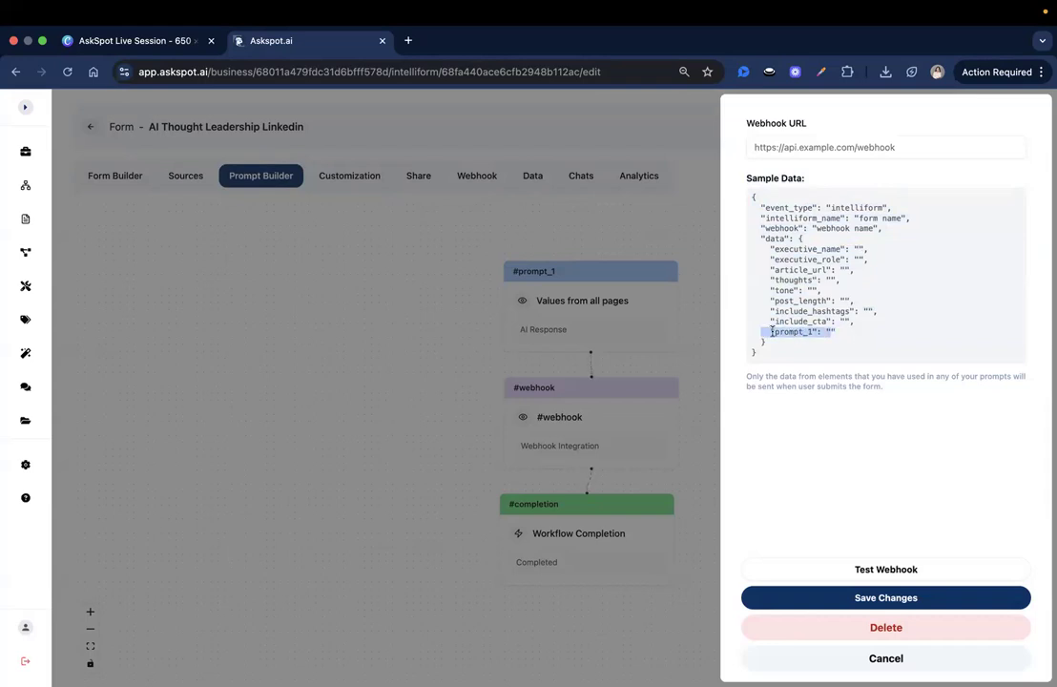
click(824, 331)
click(622, 440)
Step: Delete the #webhook step so #prompt_1 links directly to #completion
click(622, 440)
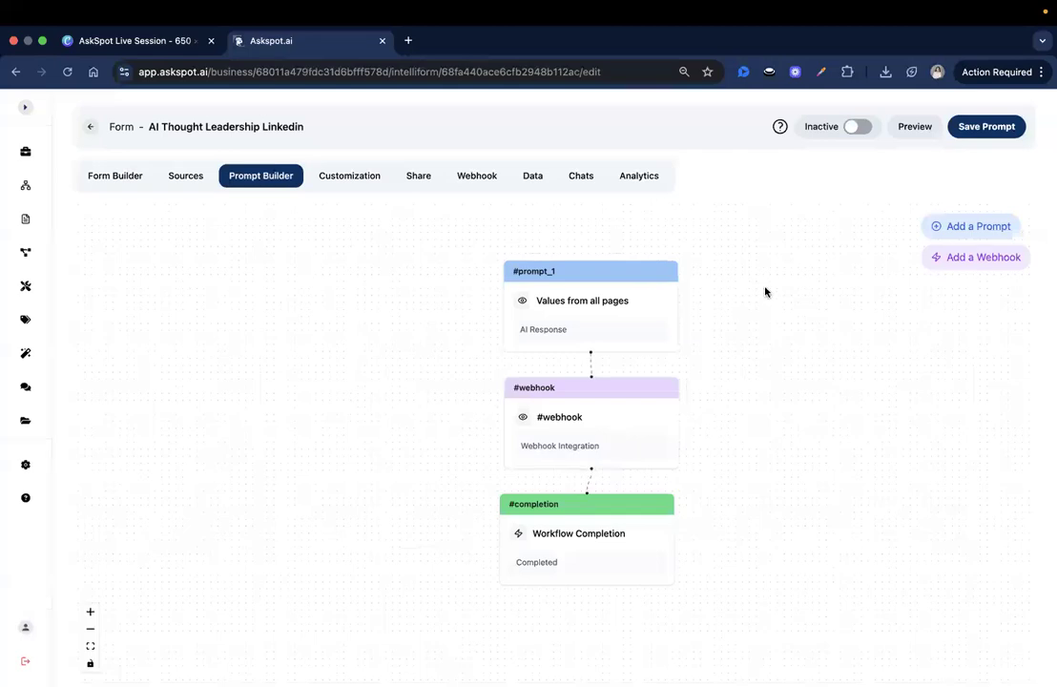
drag(772, 331, 822, 333)
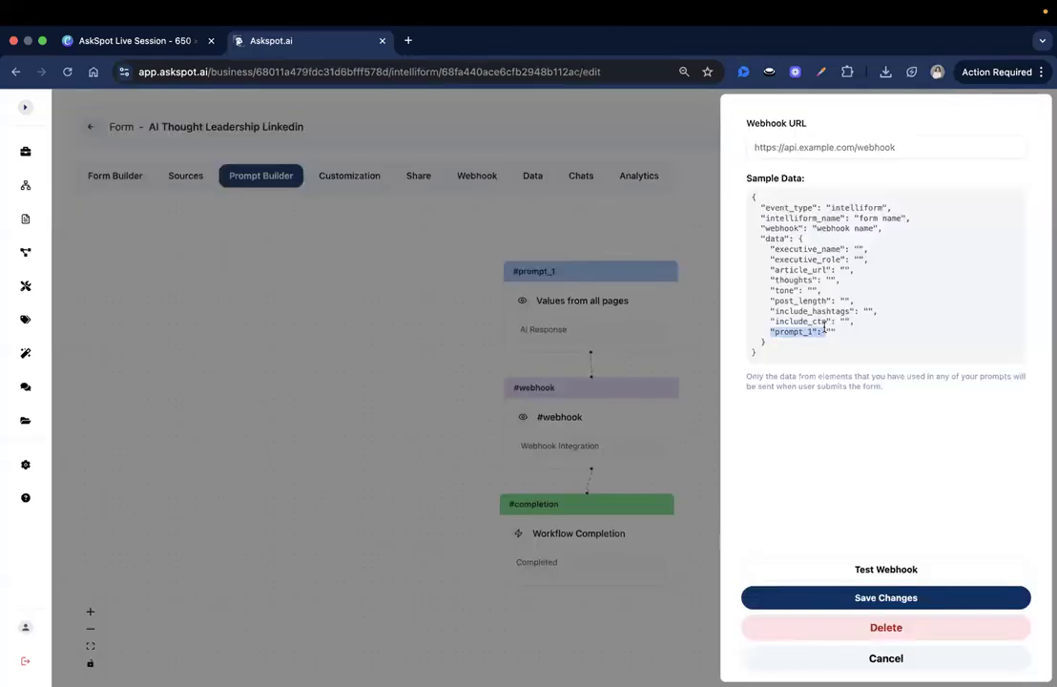
click(826, 627)
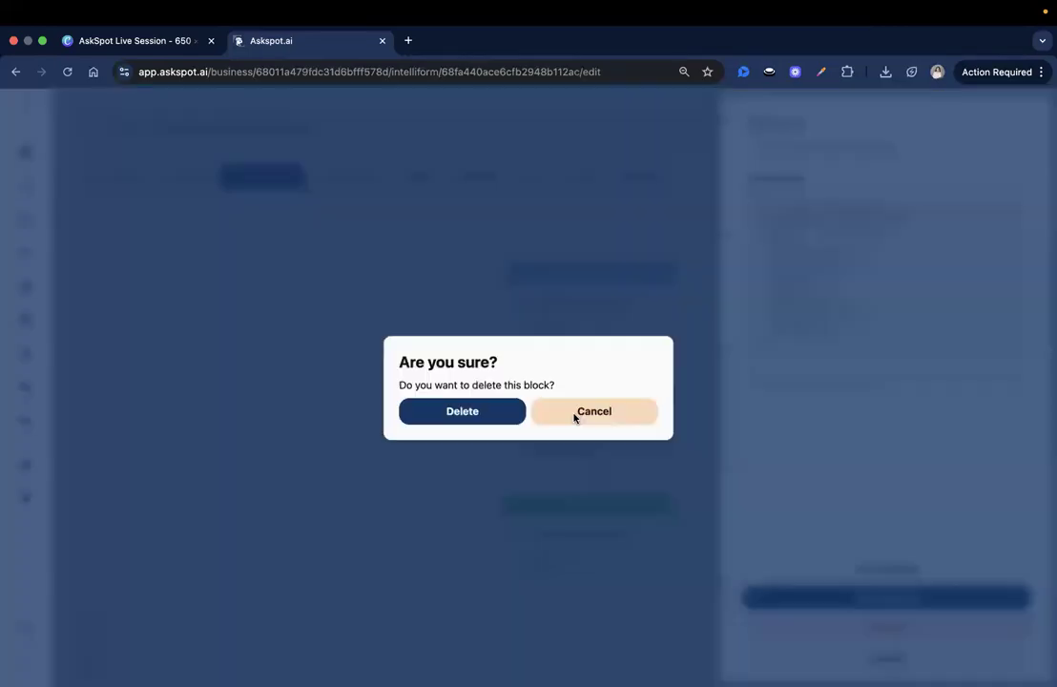
click(575, 415)
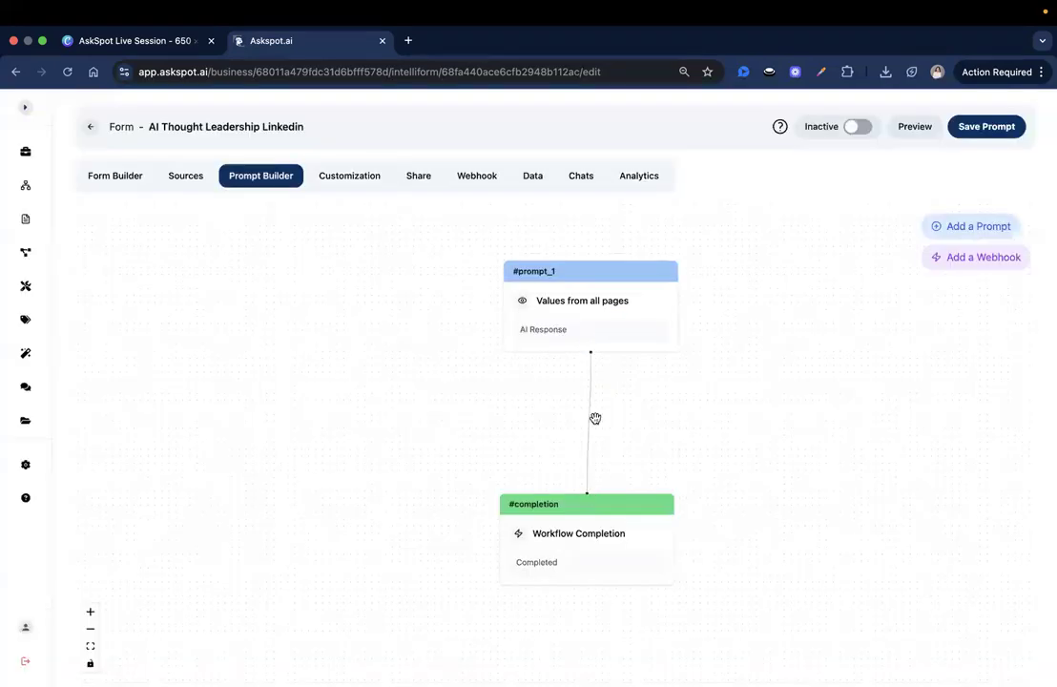
click(767, 172)
Step: Change the first prompt step's Unique Id from prompt_1 to AI_Output
text(AI_response)
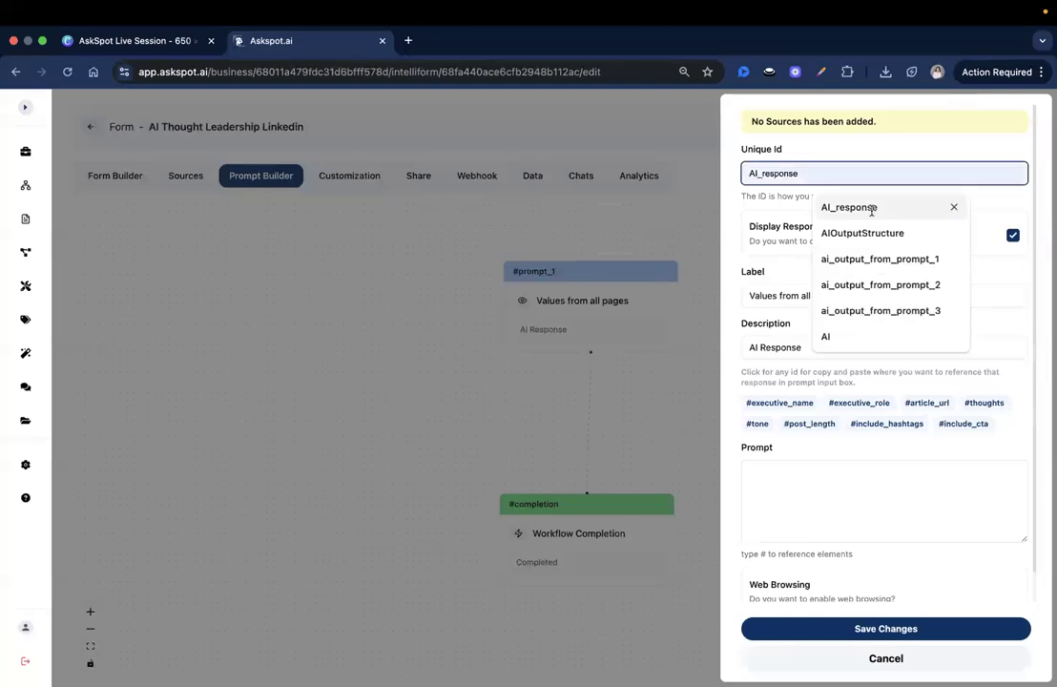
click(870, 208)
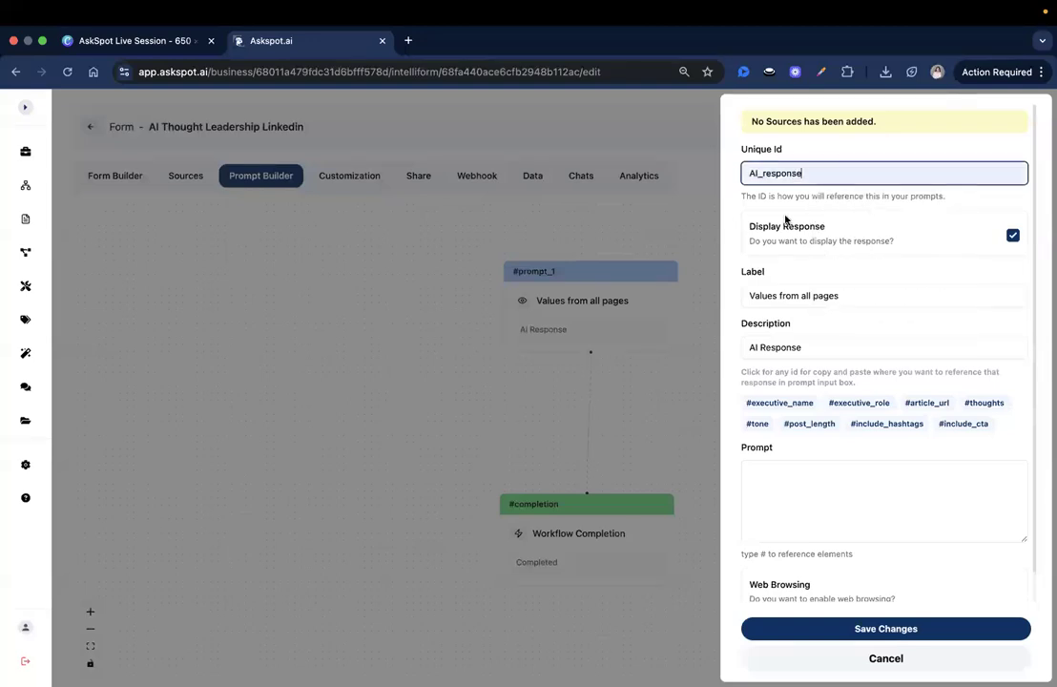
double_click(795, 176)
click(783, 172)
drag(807, 174, 761, 170)
key(BackSpace)
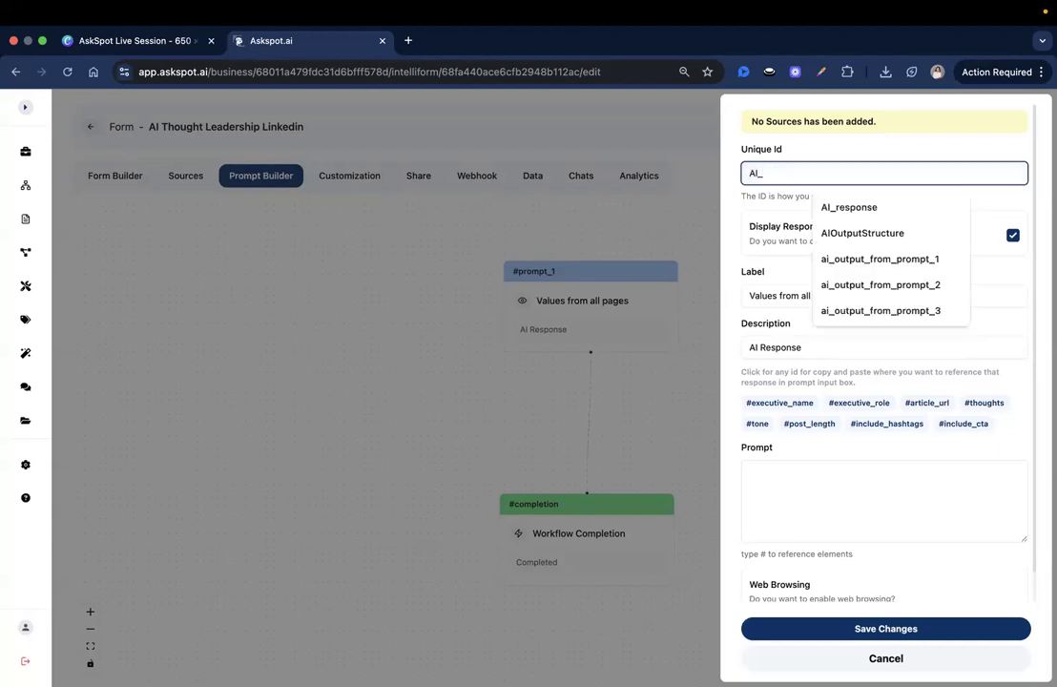
text(Out)
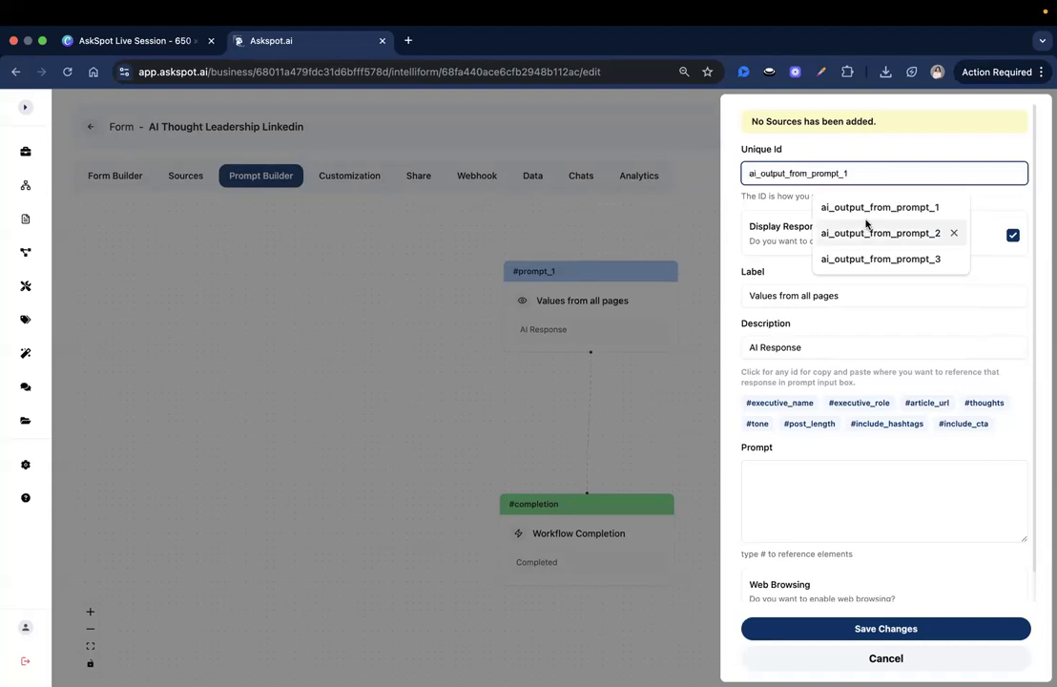
text(put)
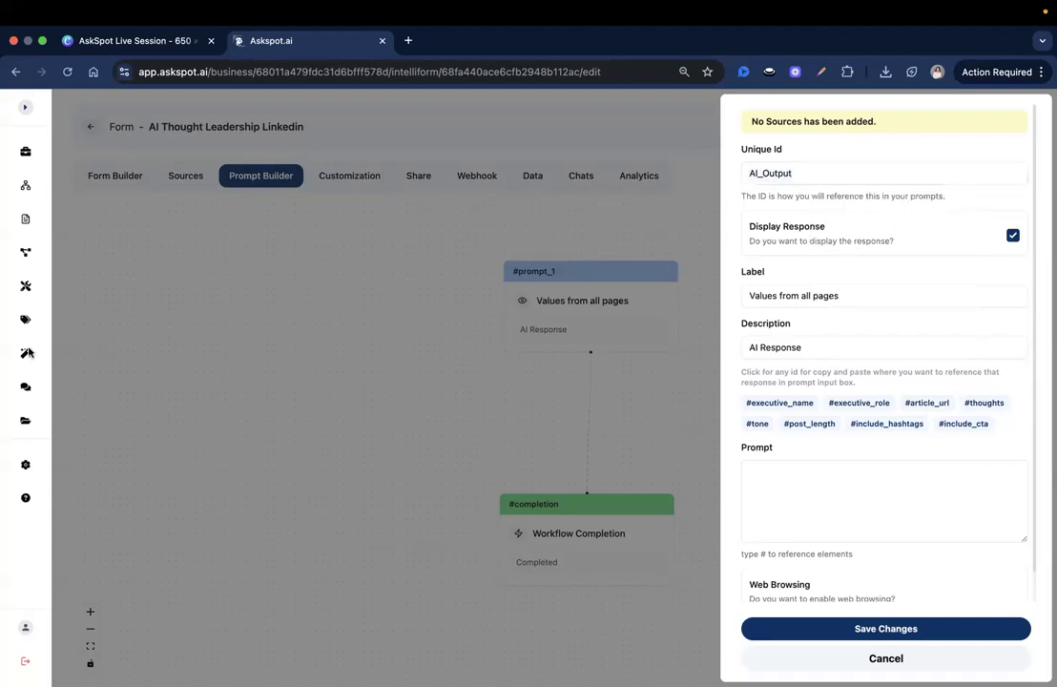
scroll(823, 311, down, 1)
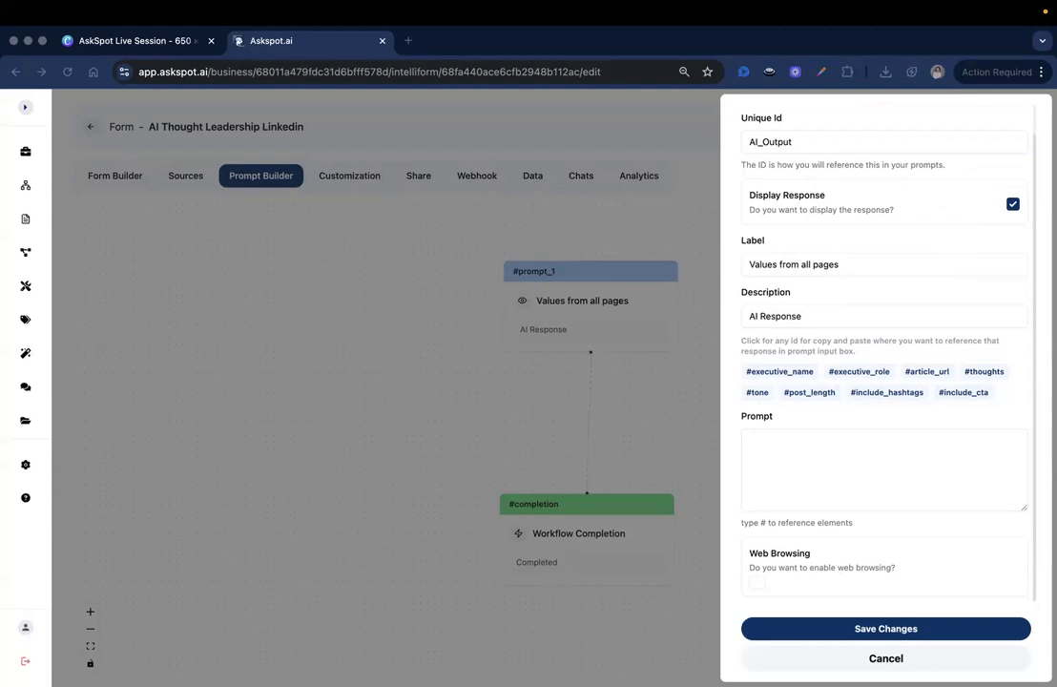
click(806, 441)
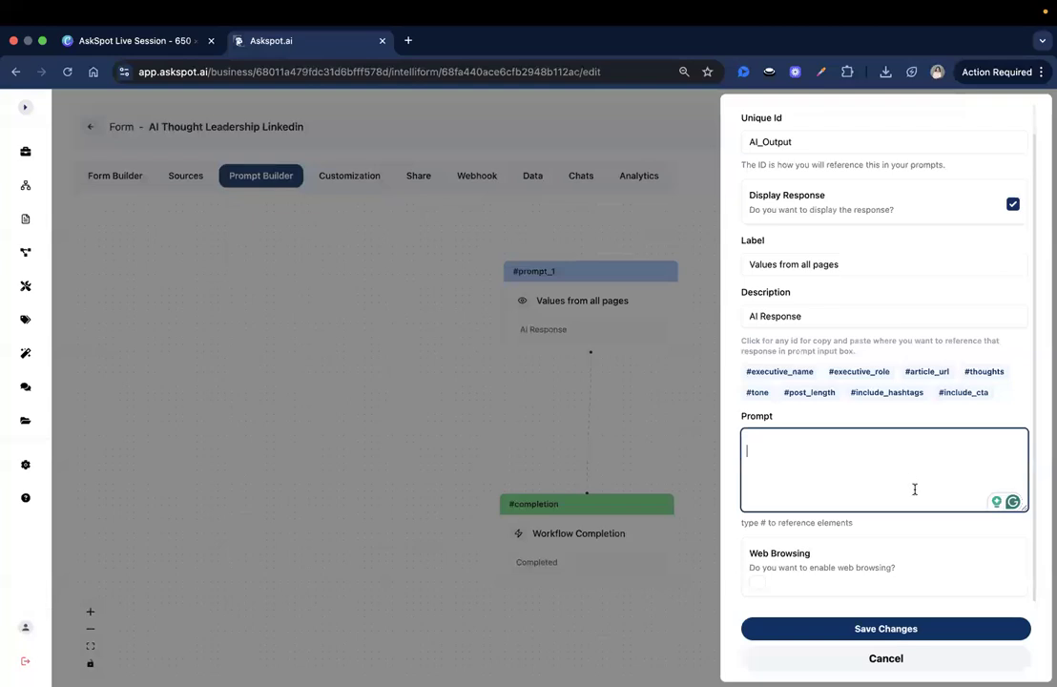
Step: Paste the prepared LinkedIn post prompt into the first prompt step's text box
key(super+v)
scroll(907, 487, up, 4)
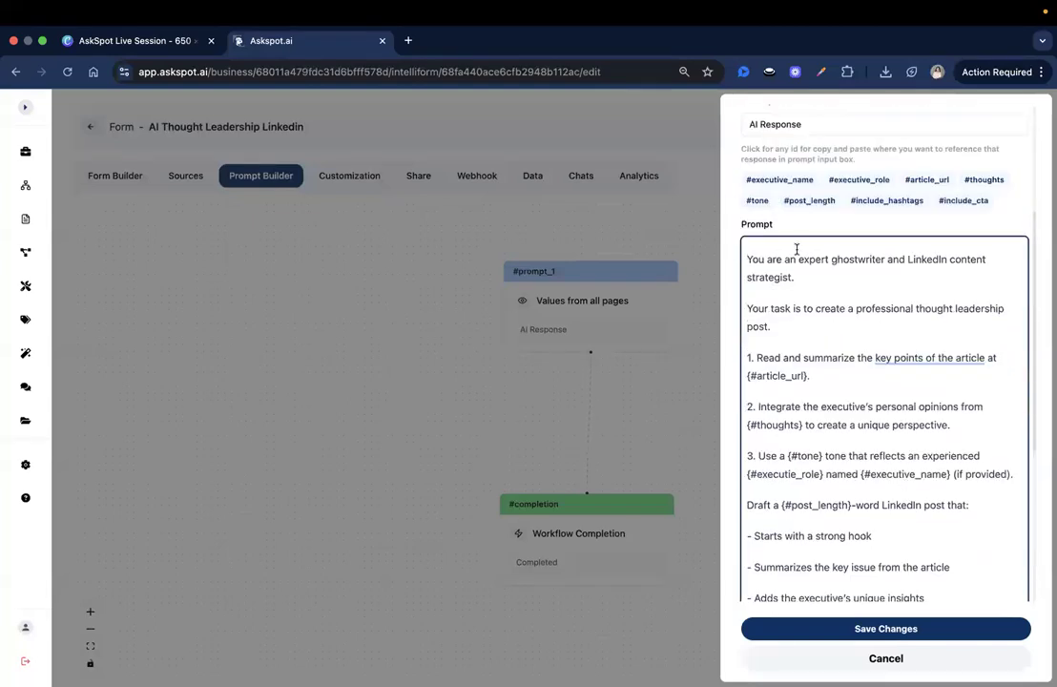
scroll(817, 306, up, 1)
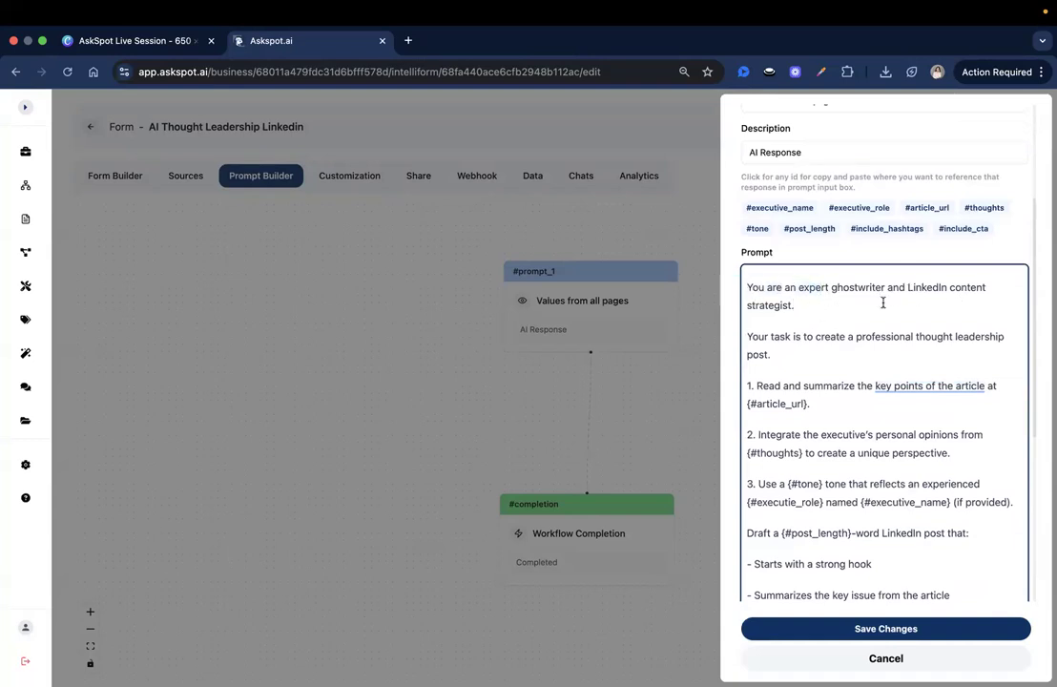
scroll(882, 303, down, 1)
Step: Review the pasted prompt's task sentence, {#article_url} reference and numbered instructions
click(820, 307)
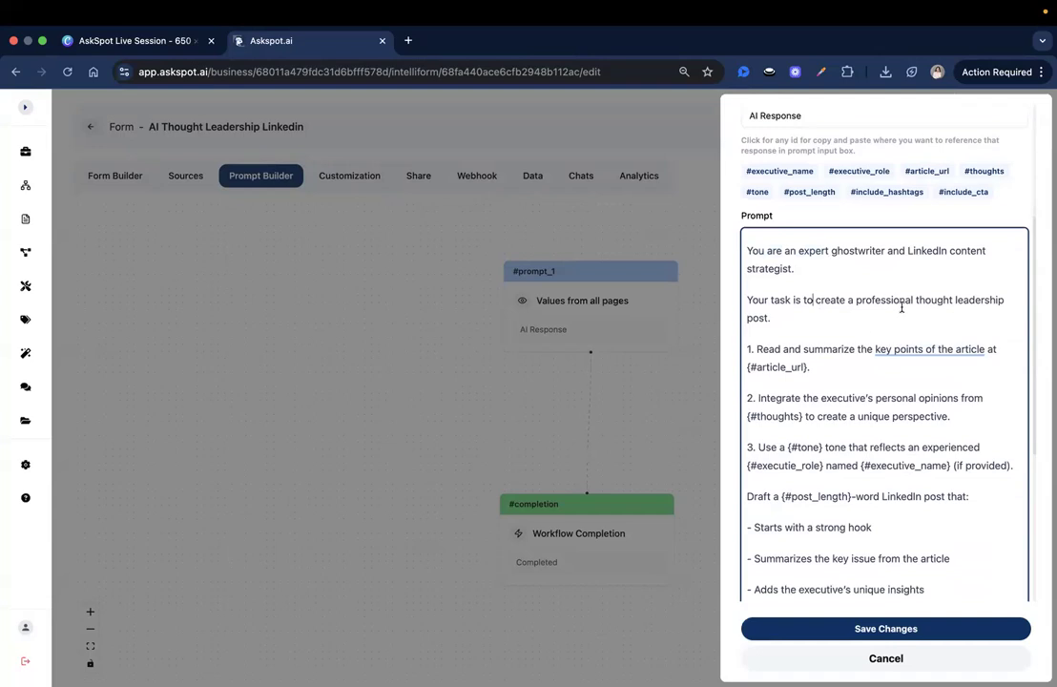
scroll(961, 314, down, 1)
scroll(951, 318, down, 1)
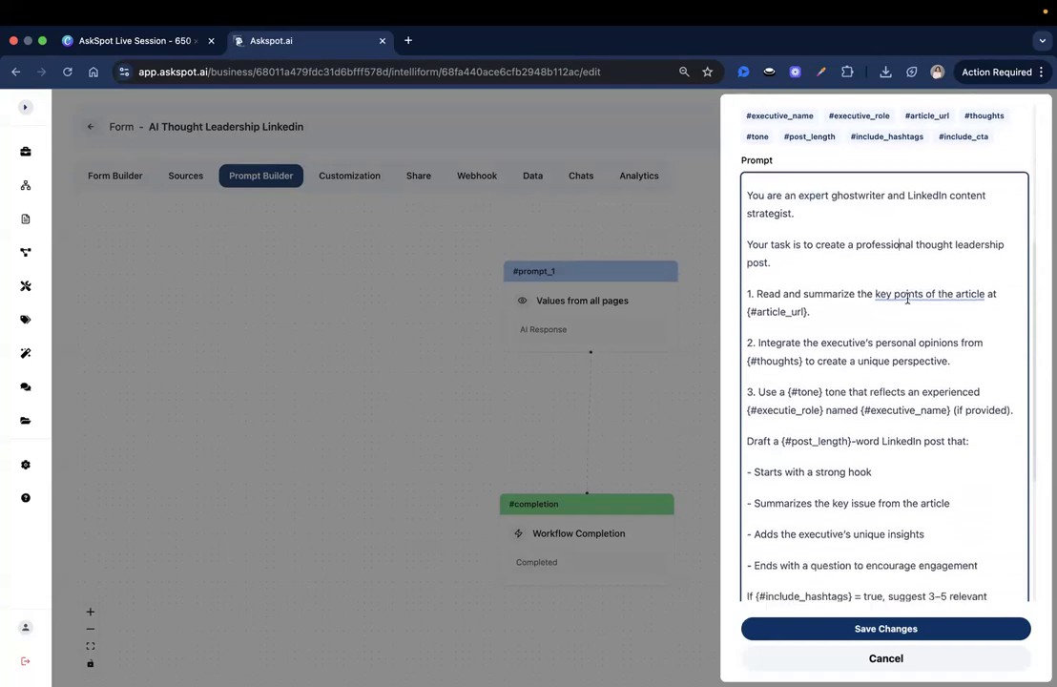
scroll(873, 352, down, 1)
drag(757, 255, 875, 255)
click(876, 236)
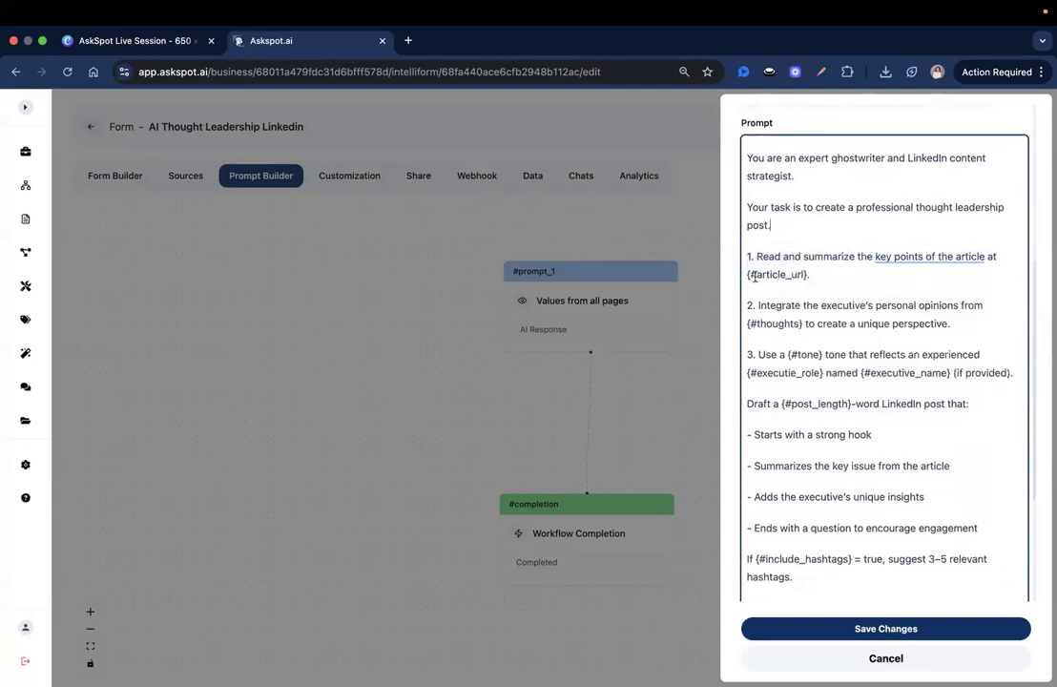
drag(748, 274, 828, 275)
click(828, 275)
scroll(827, 276, down, 1)
drag(759, 259, 806, 258)
click(807, 258)
scroll(839, 272, down, 1)
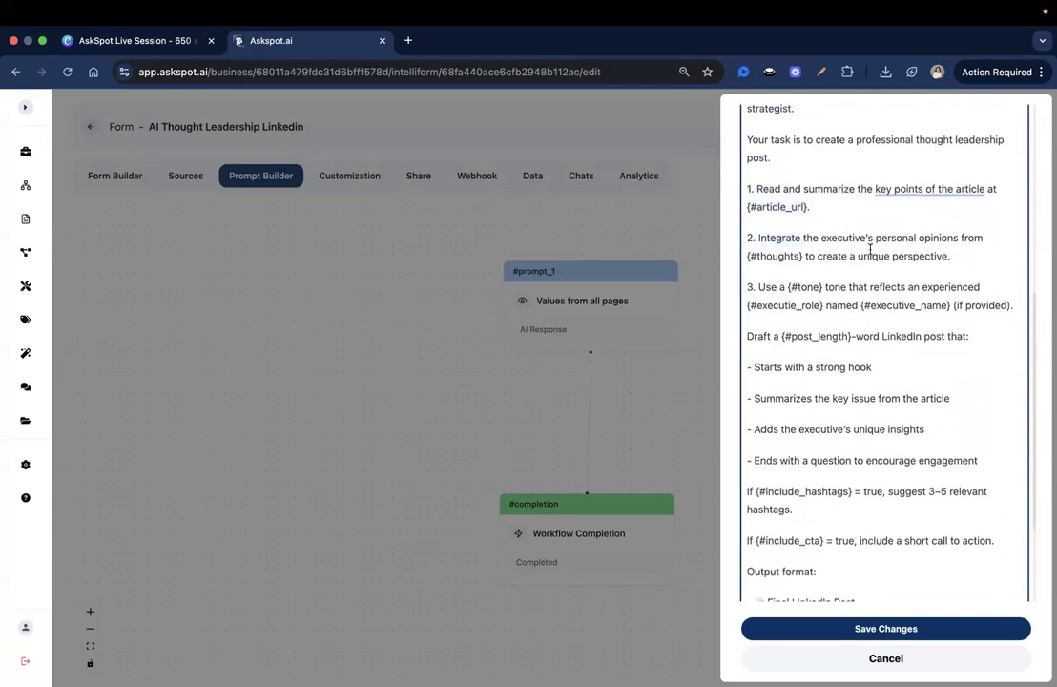
click(993, 237)
click(842, 256)
scroll(971, 257, down, 3)
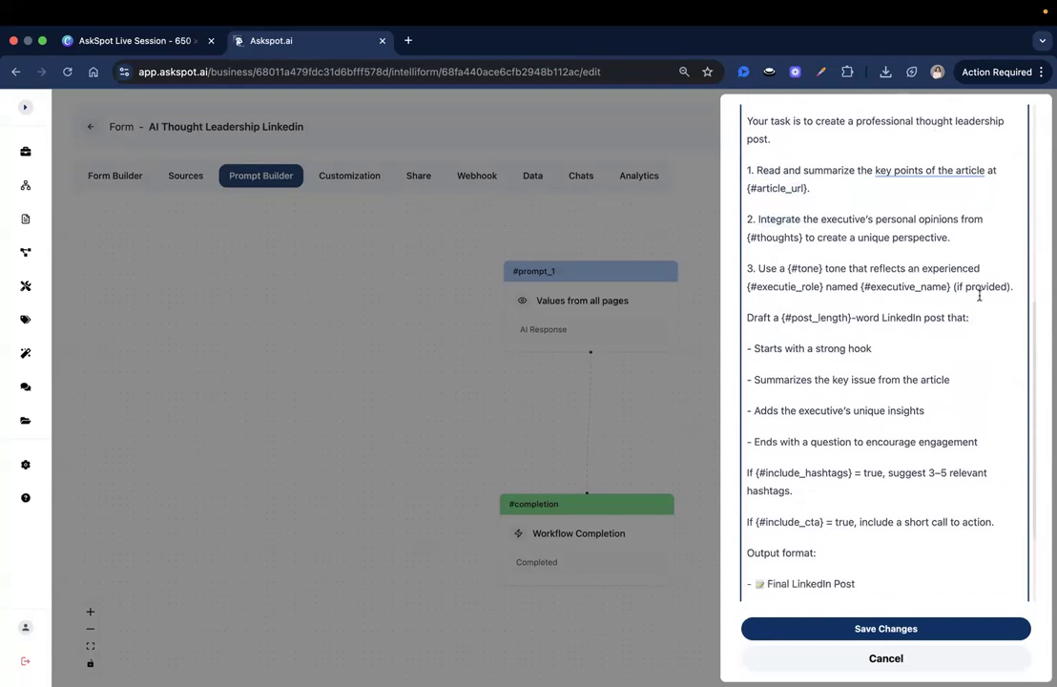
click(767, 230)
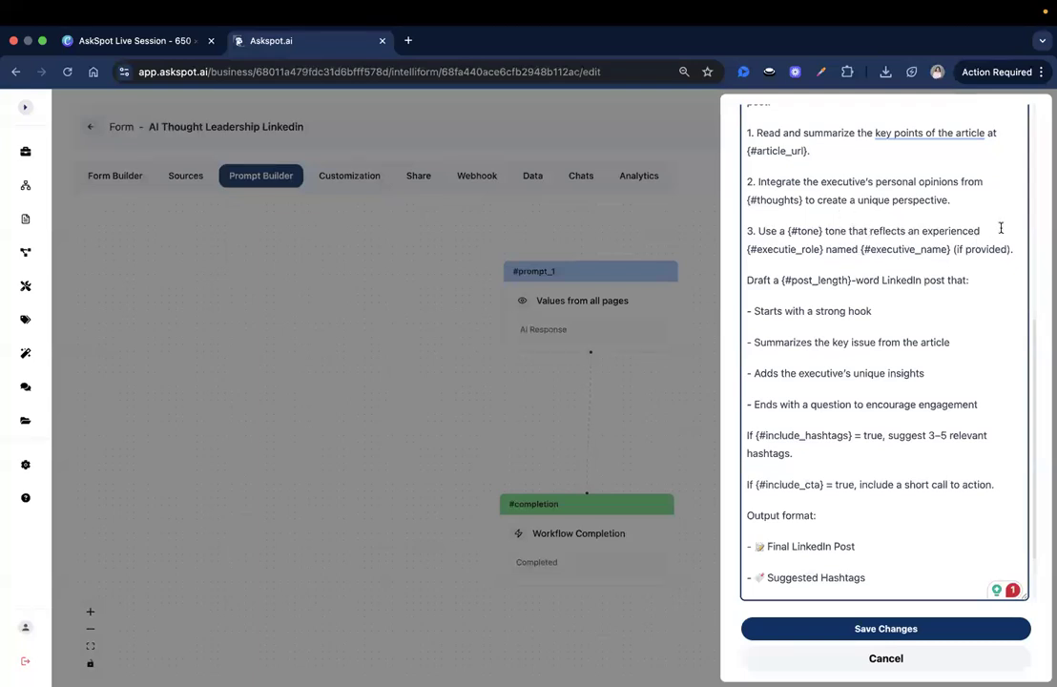
Step: Insert the missing 'v' so the reference reads {#executive_role}
click(796, 249)
text(v)
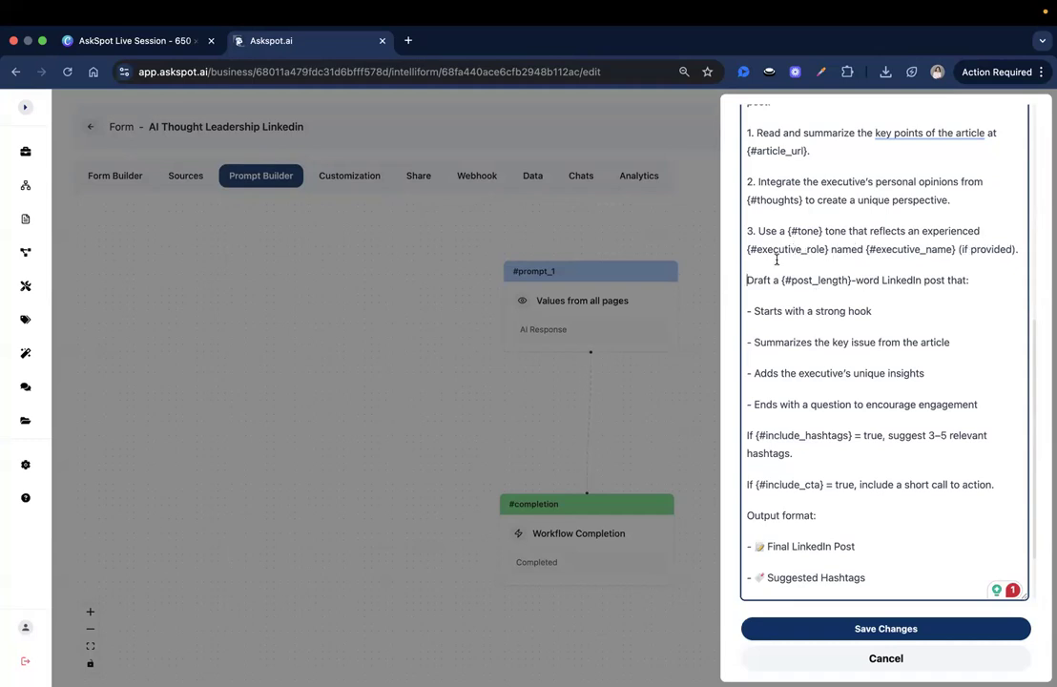
click(939, 249)
scroll(992, 264, down, 1)
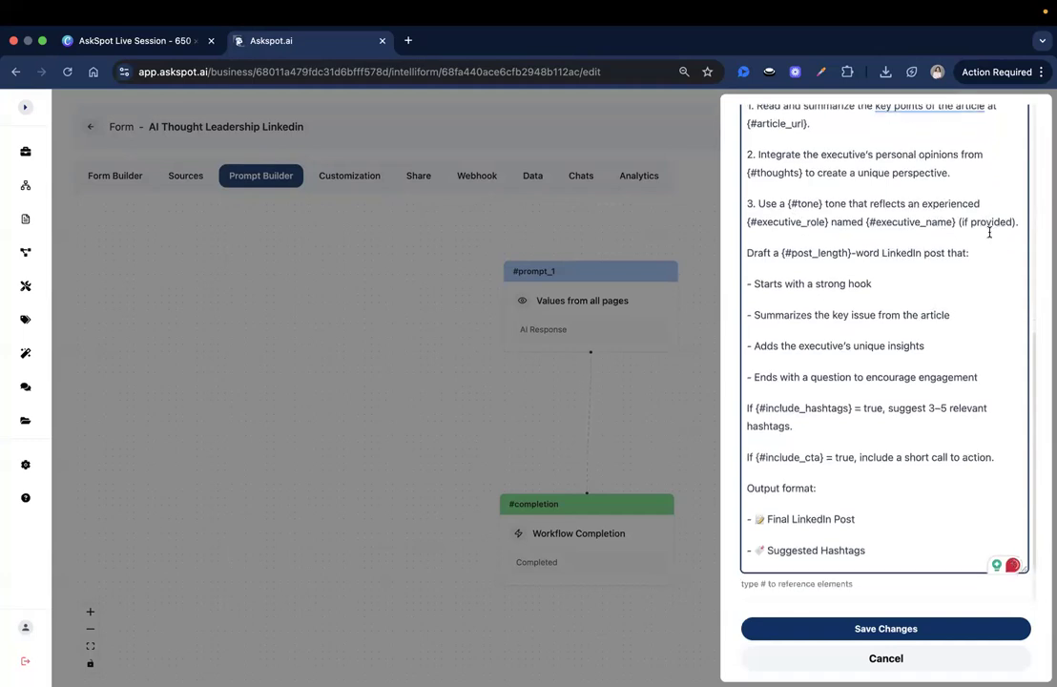
double_click(998, 223)
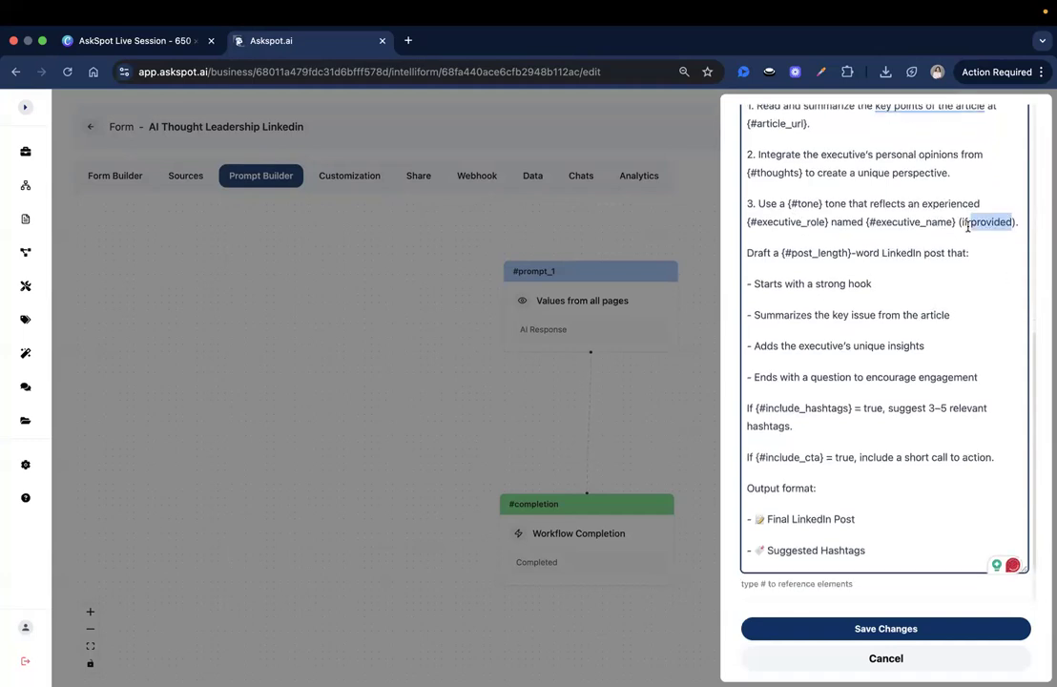
Step: Remove the '(if provided)' remark after the executive name in the prompt
key(BackSpace)
key(BackSpace)
key(BackSpace)
key(BackSpace)
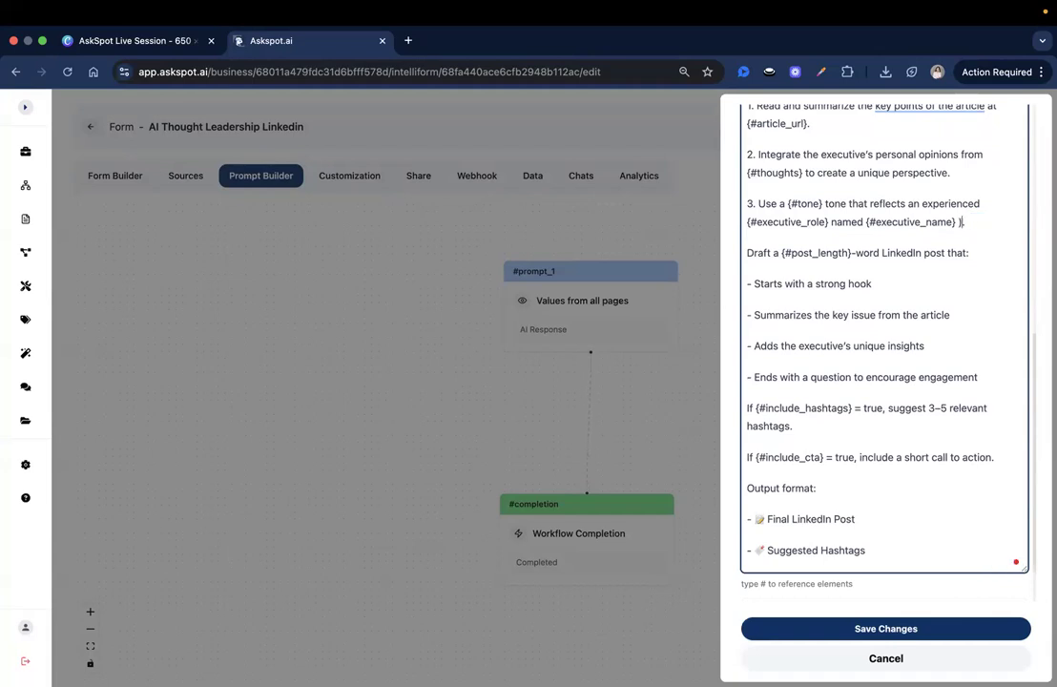
click(906, 281)
drag(751, 251, 856, 253)
click(855, 253)
click(921, 250)
double_click(870, 251)
click(941, 251)
click(999, 257)
drag(750, 288, 916, 281)
click(927, 327)
Step: Review the key issue, insights, engagement question, hashtags, CTA and output format instructions
drag(747, 313, 989, 323)
click(873, 338)
drag(755, 345, 846, 334)
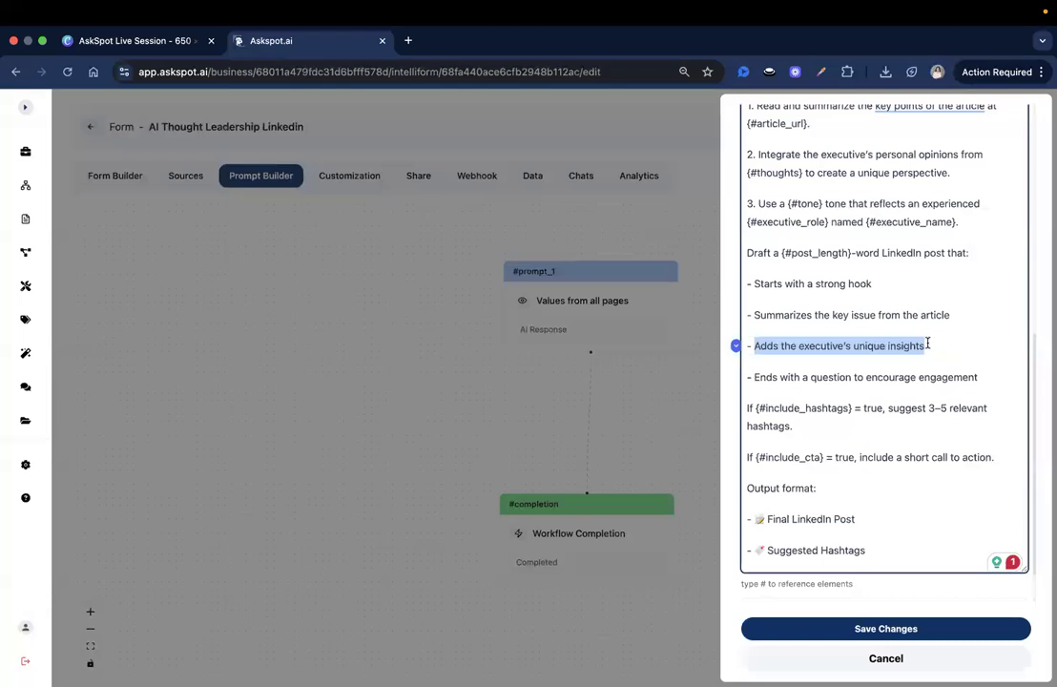
click(927, 344)
scroll(774, 355, down, 2)
drag(754, 316, 1007, 314)
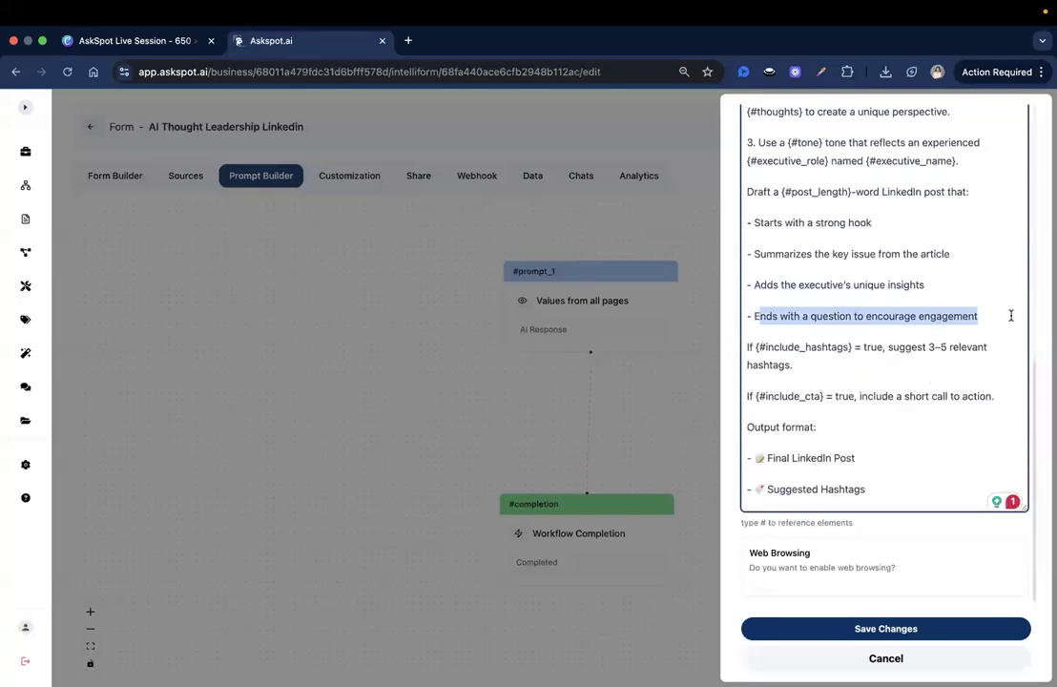
click(1007, 316)
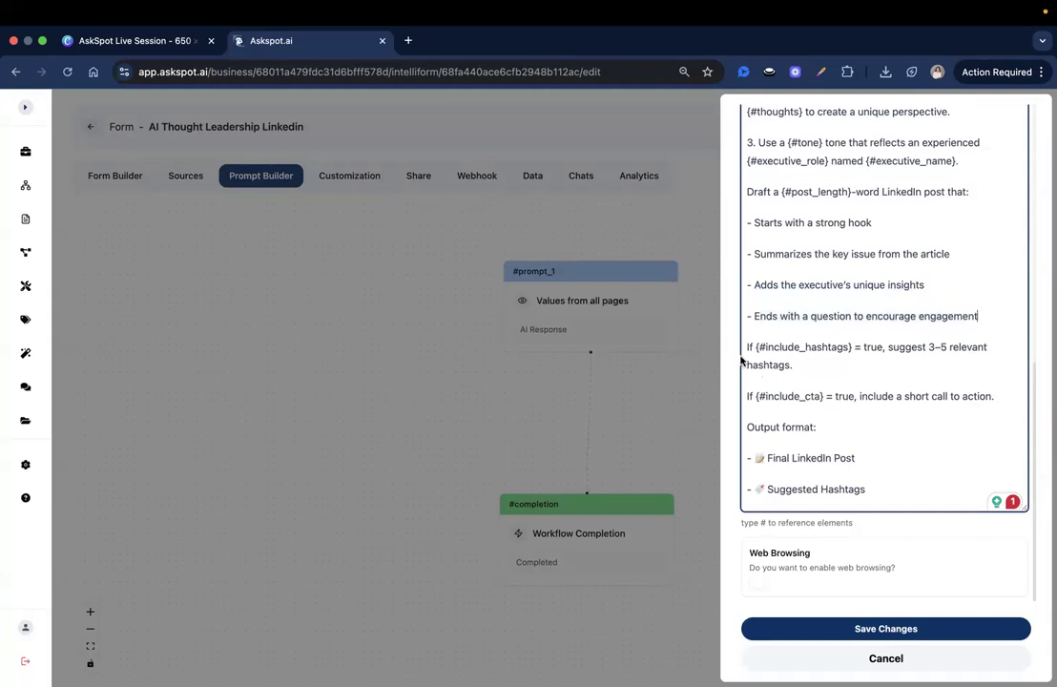
drag(746, 347, 811, 349)
click(816, 363)
drag(748, 394, 845, 395)
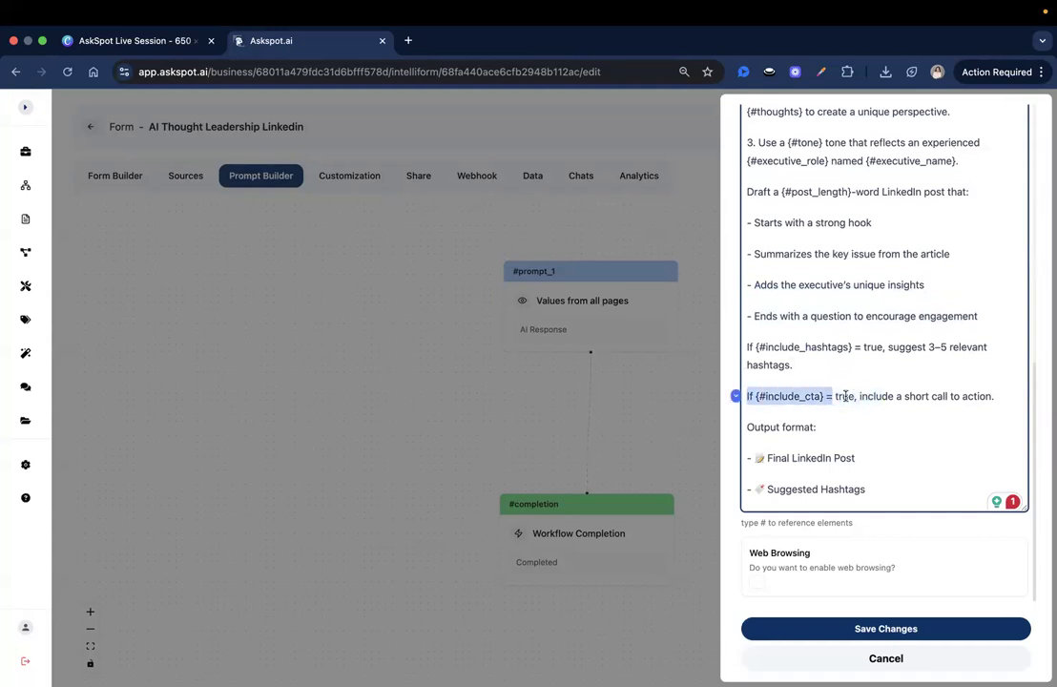
click(844, 396)
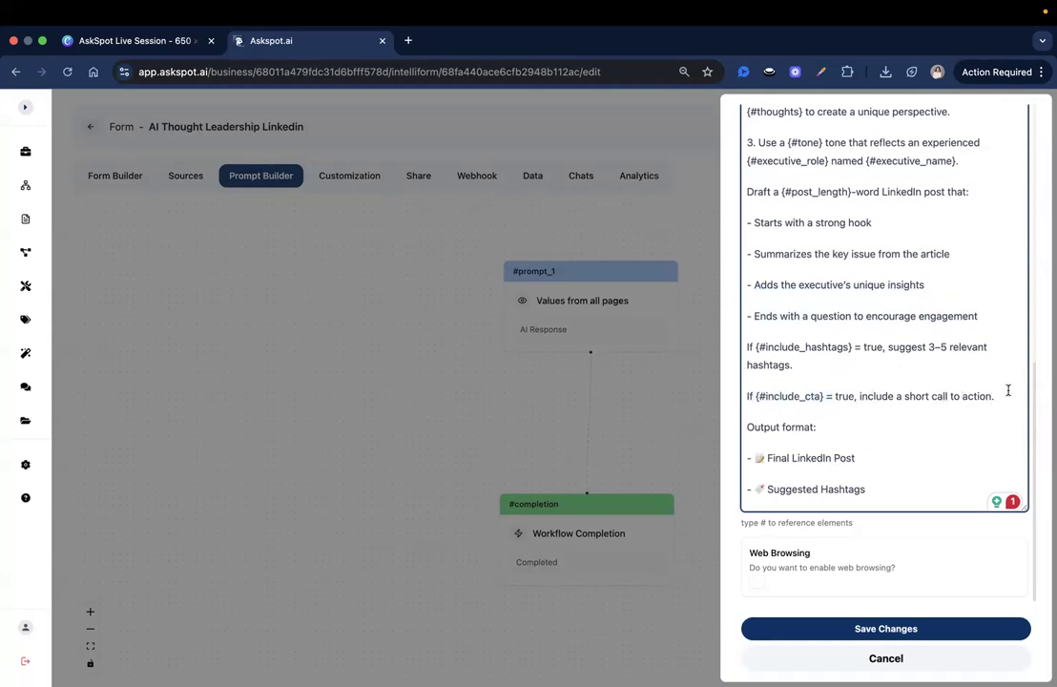
triple_click(778, 428)
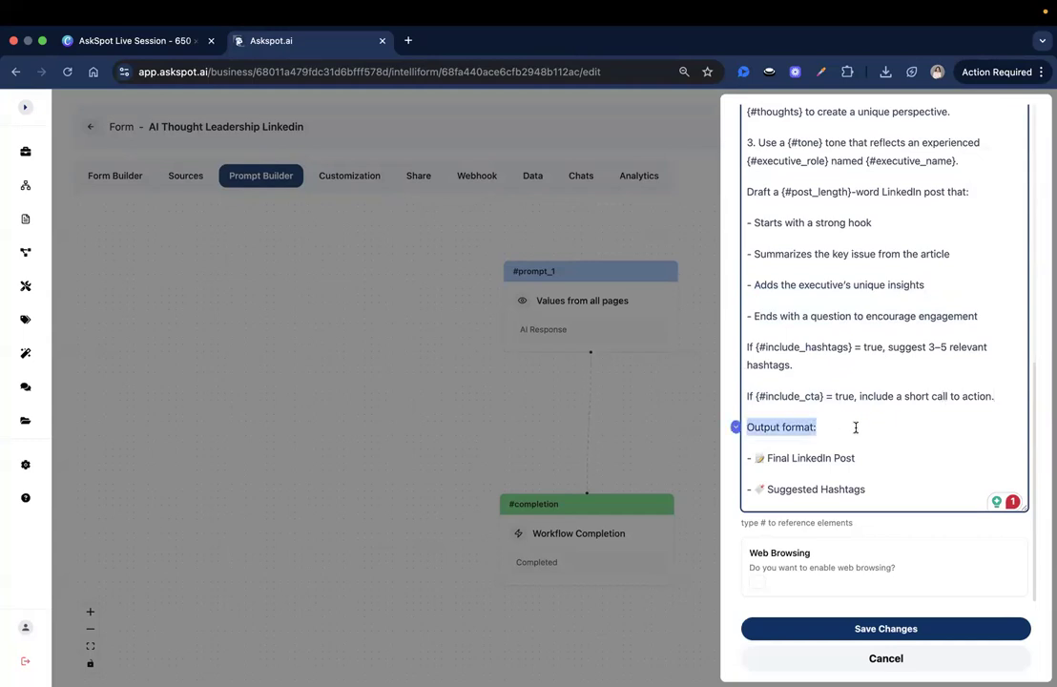
click(921, 473)
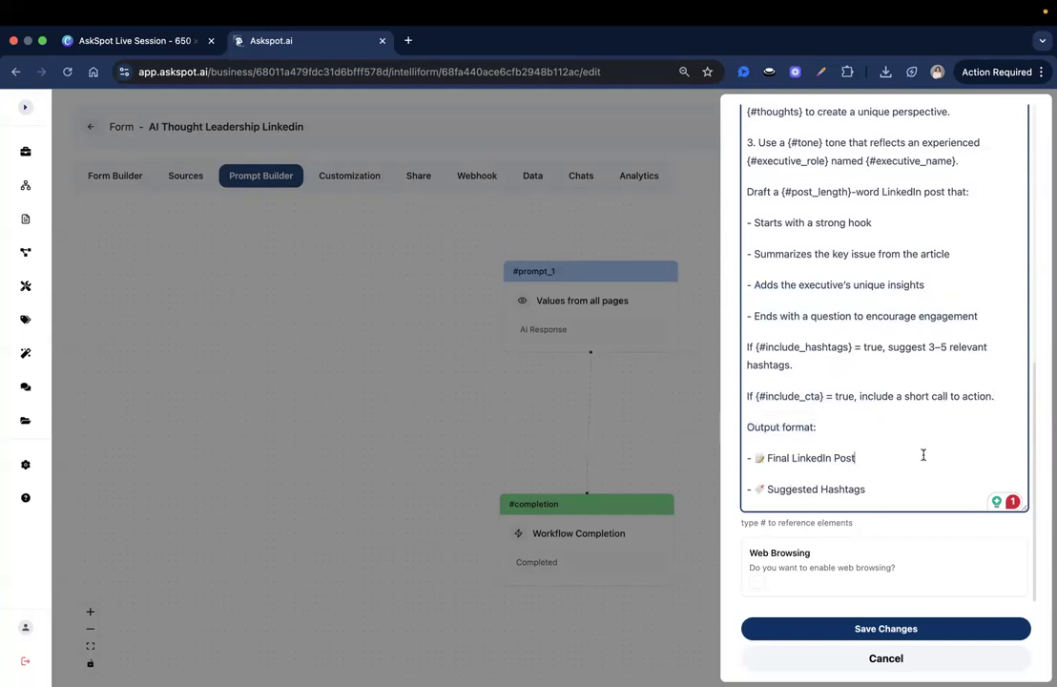
drag(743, 566, 923, 574)
click(923, 574)
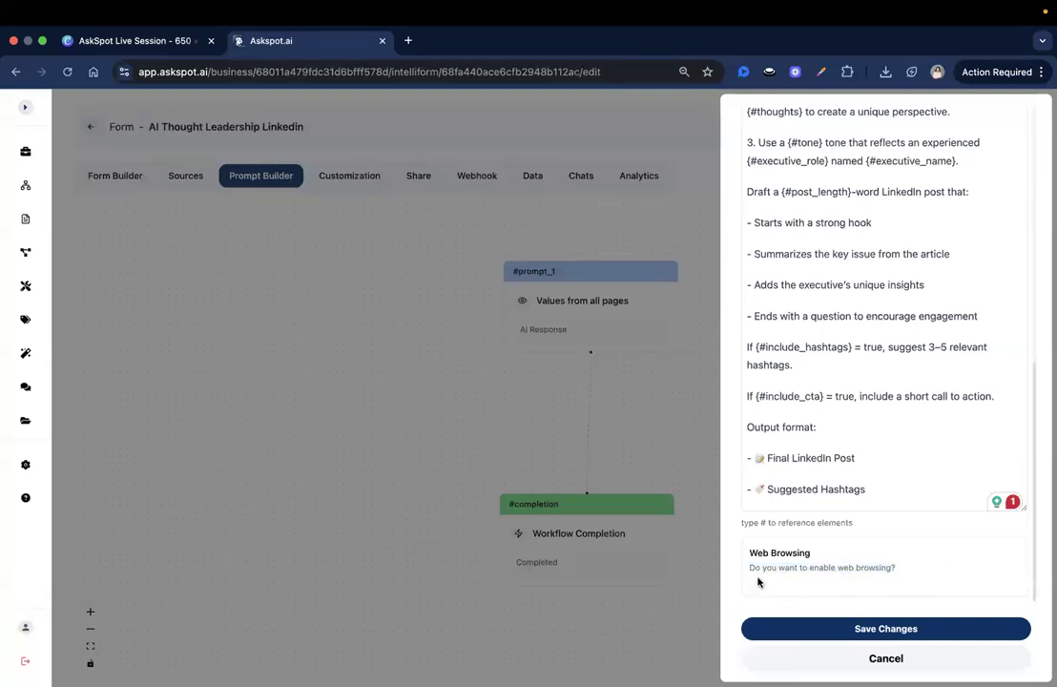
Step: Enable Web Browsing for this prompt step
click(756, 581)
scroll(905, 562, up, 10)
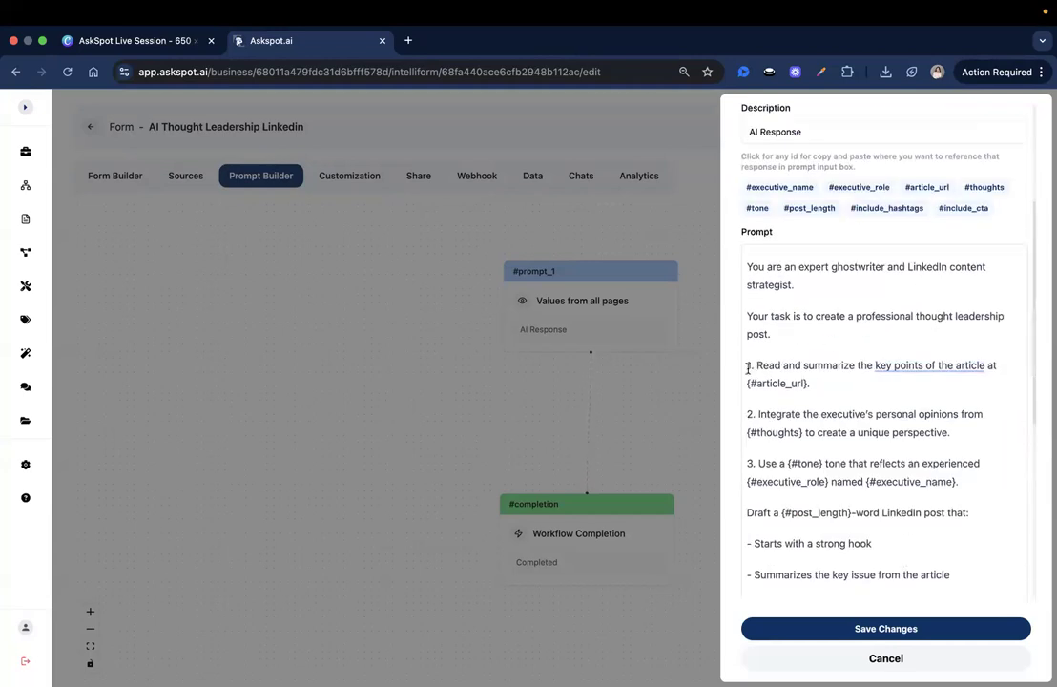
triple_click(836, 386)
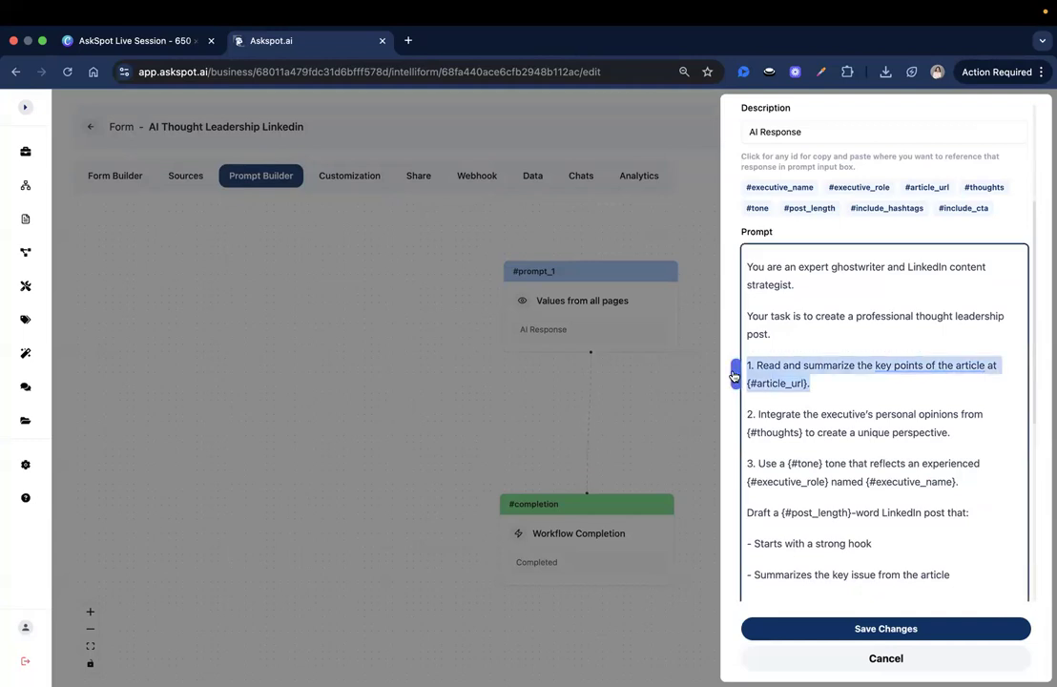
click(837, 387)
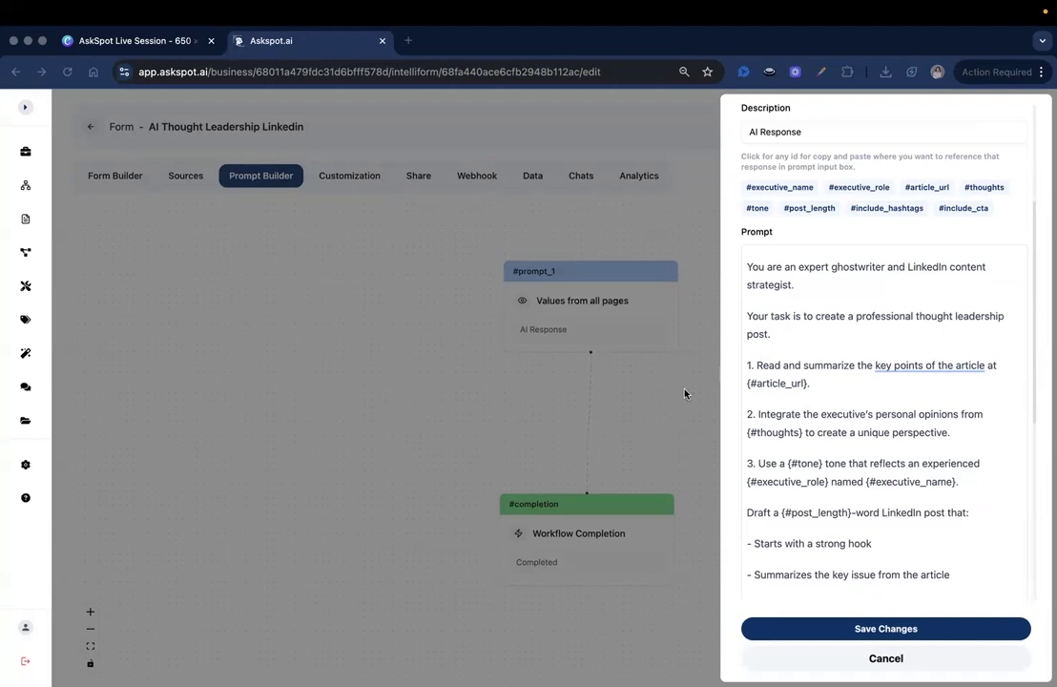
scroll(802, 523, down, 8)
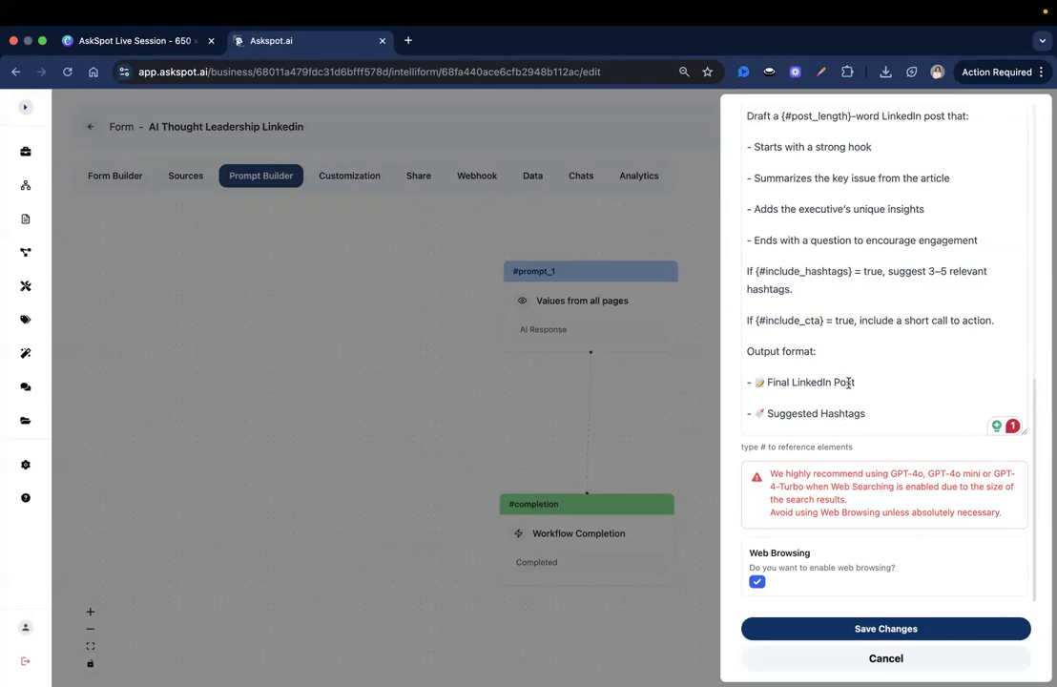
Step: Save the #AI_Output prompt step, switch the form to active, and save the workflow
click(894, 628)
drag(620, 568, 626, 477)
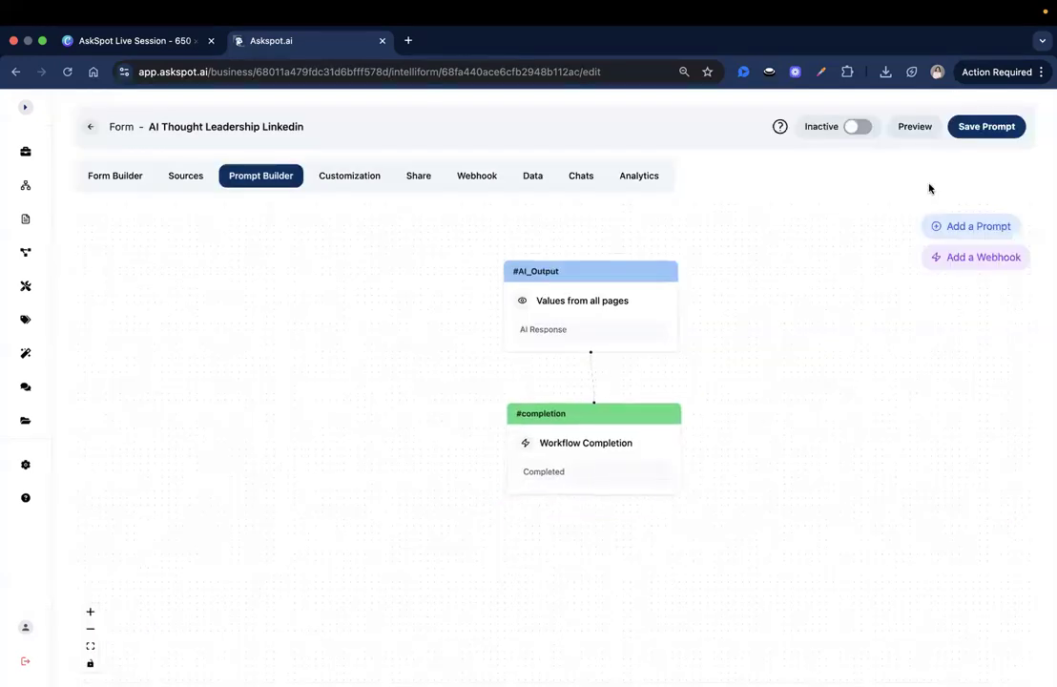
click(856, 126)
click(972, 126)
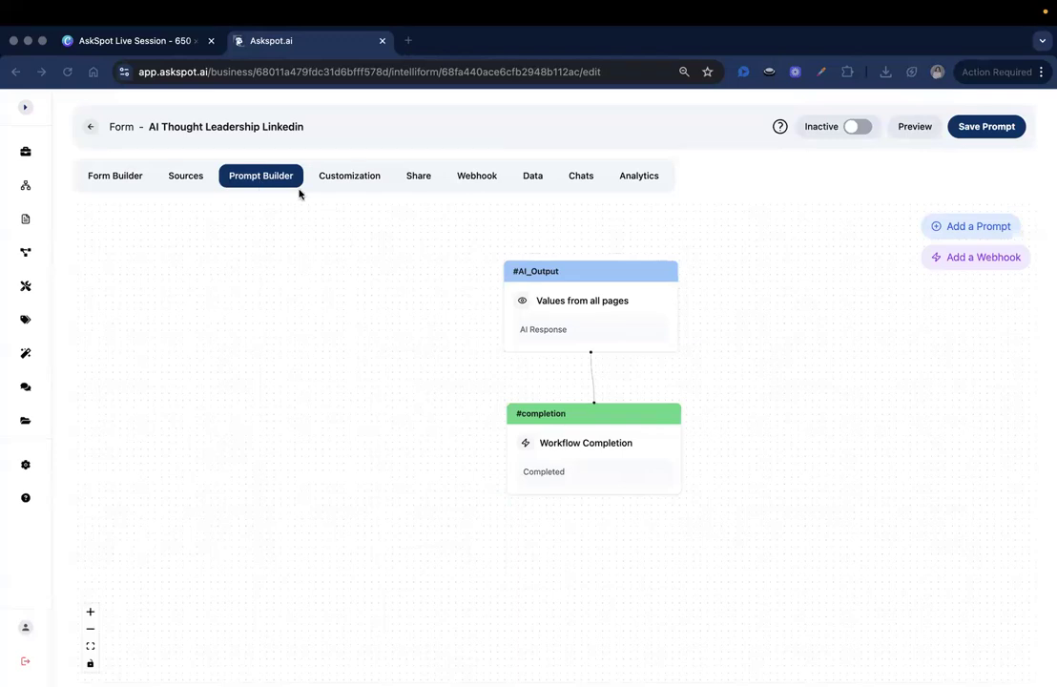
click(348, 176)
Step: Set Choose AI Model to gpt-4o in Customization and save the changes
click(348, 176)
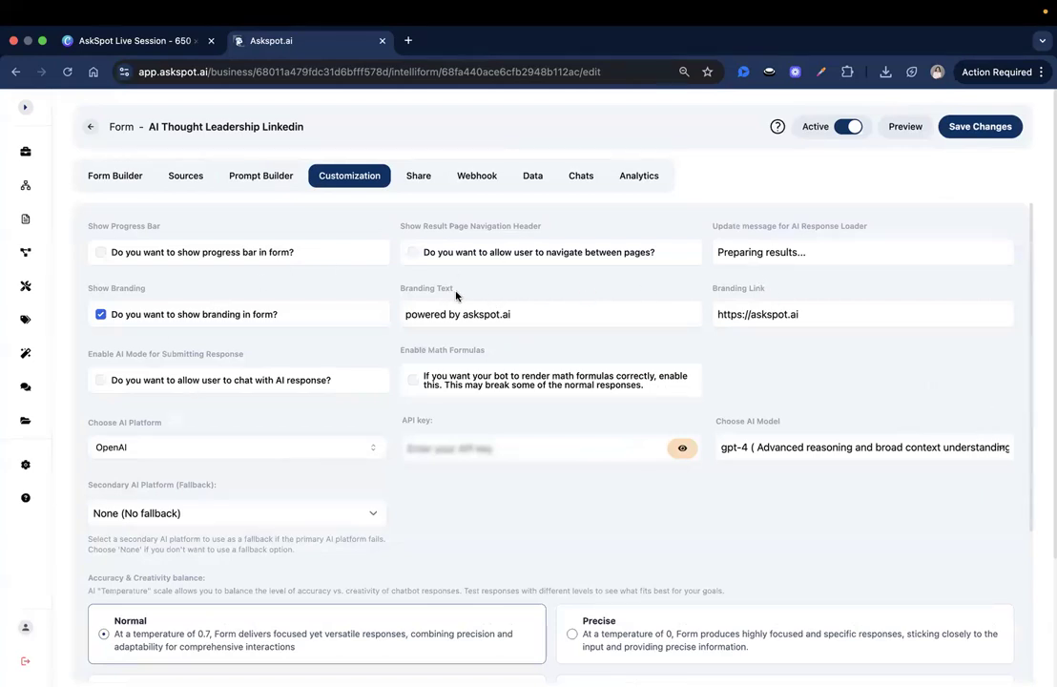
scroll(436, 334, down, 1)
scroll(436, 335, down, 5)
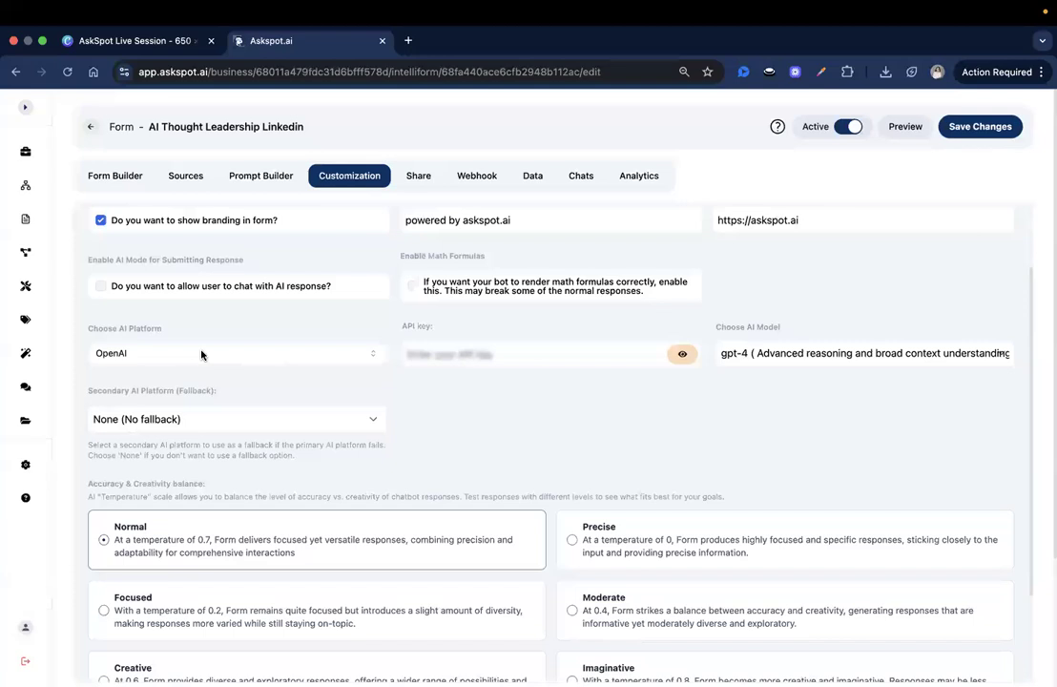
click(753, 345)
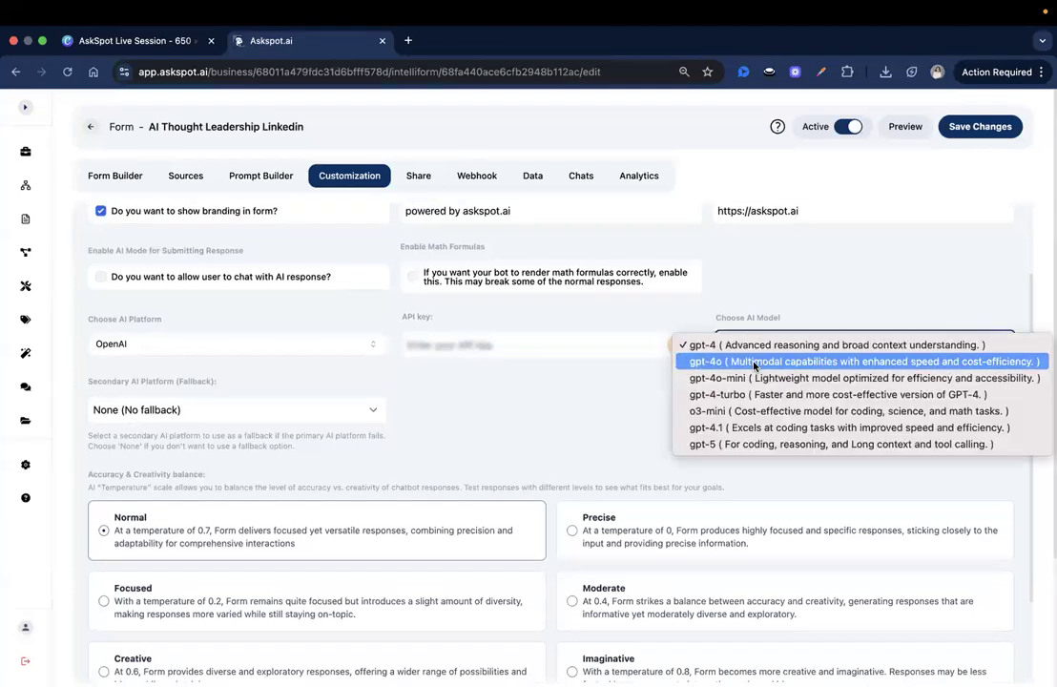
click(753, 362)
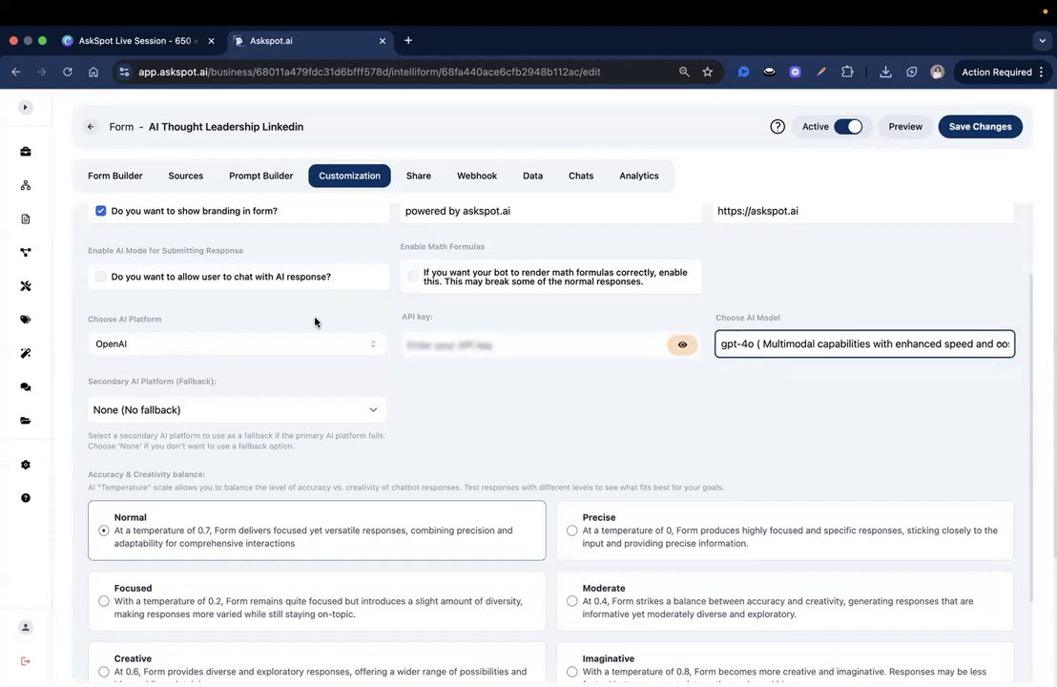
scroll(315, 323, down, 2)
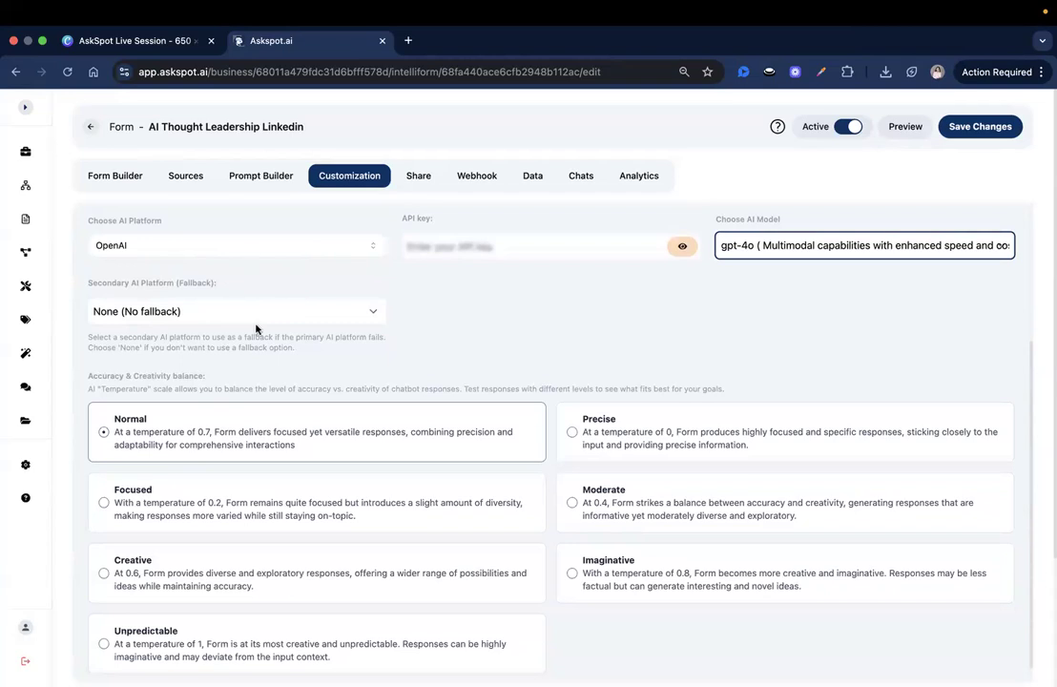
scroll(360, 356, down, 3)
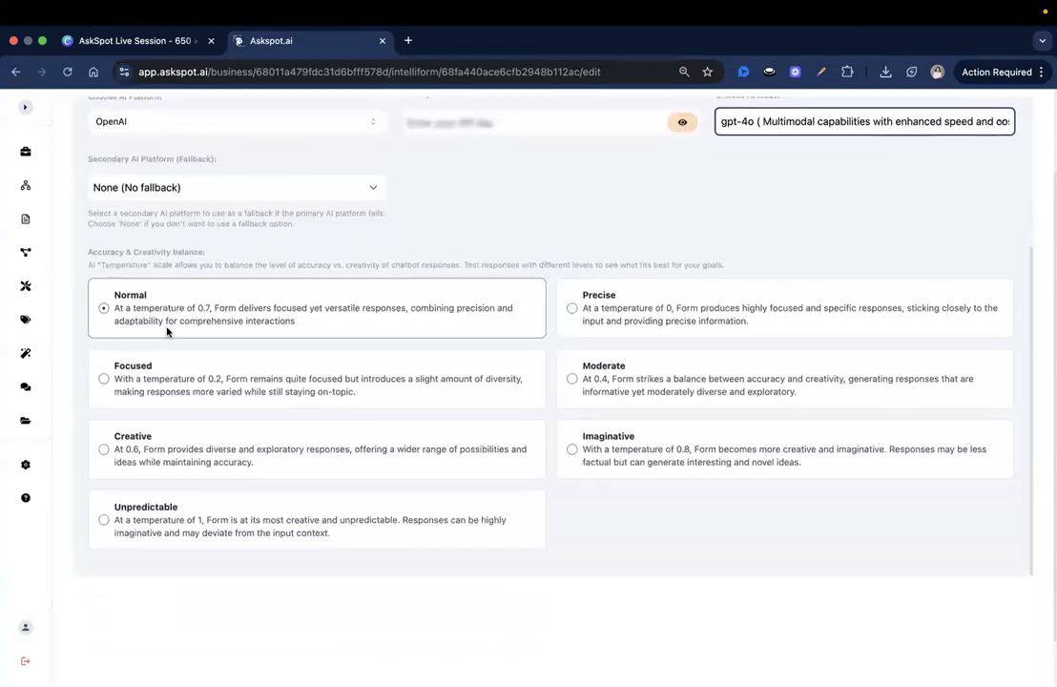
scroll(167, 332, down, 1)
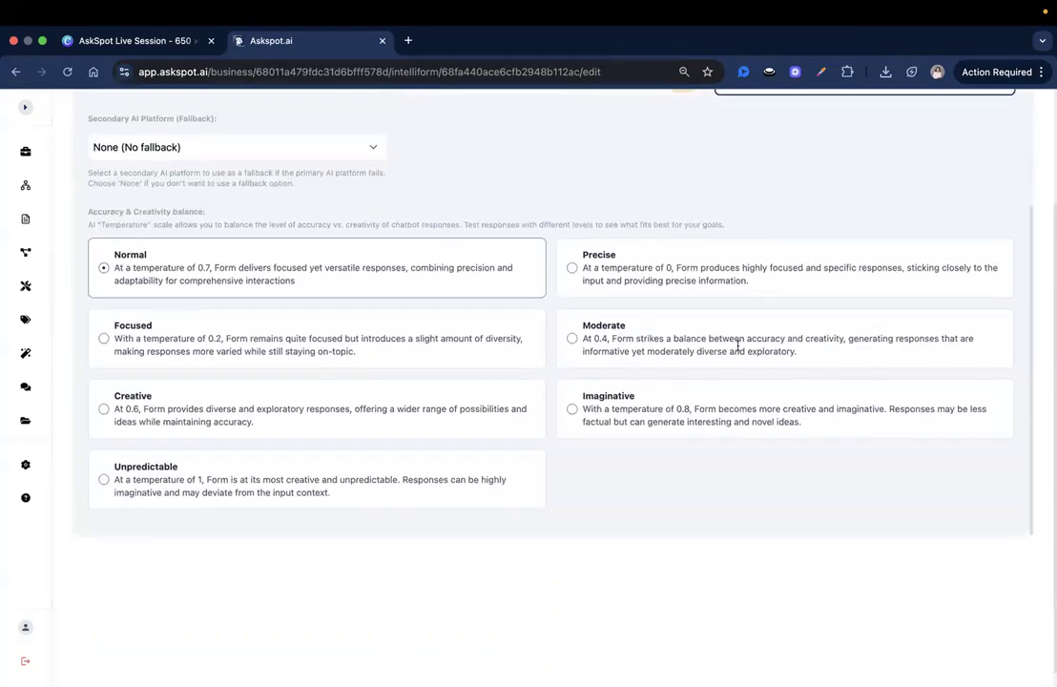
scroll(504, 434, up, 5)
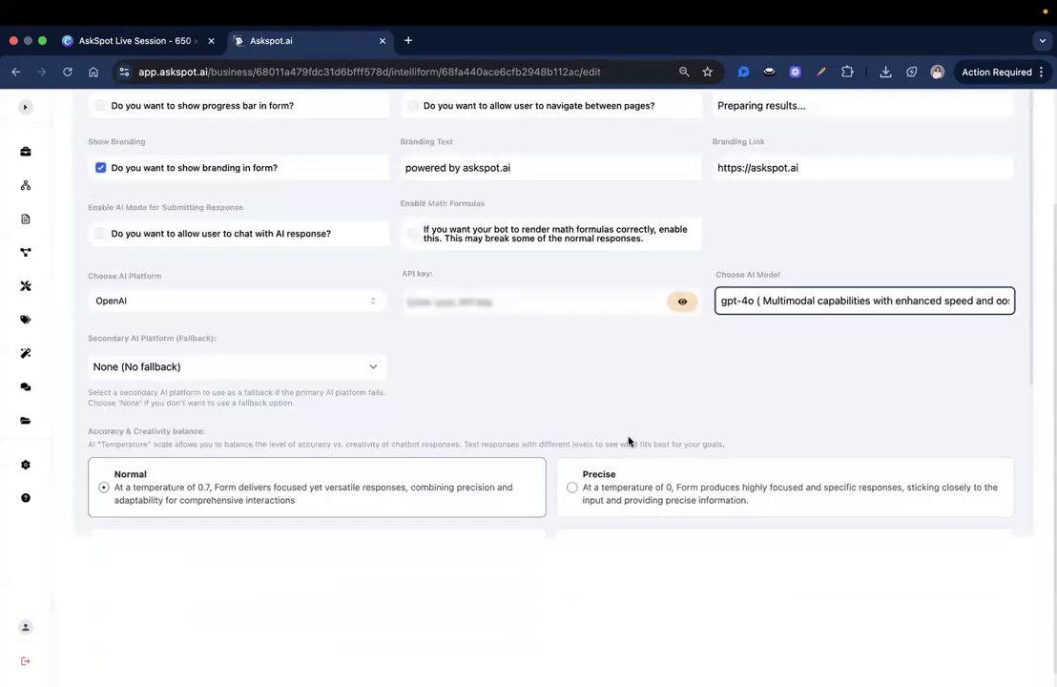
scroll(794, 290, up, 3)
click(967, 130)
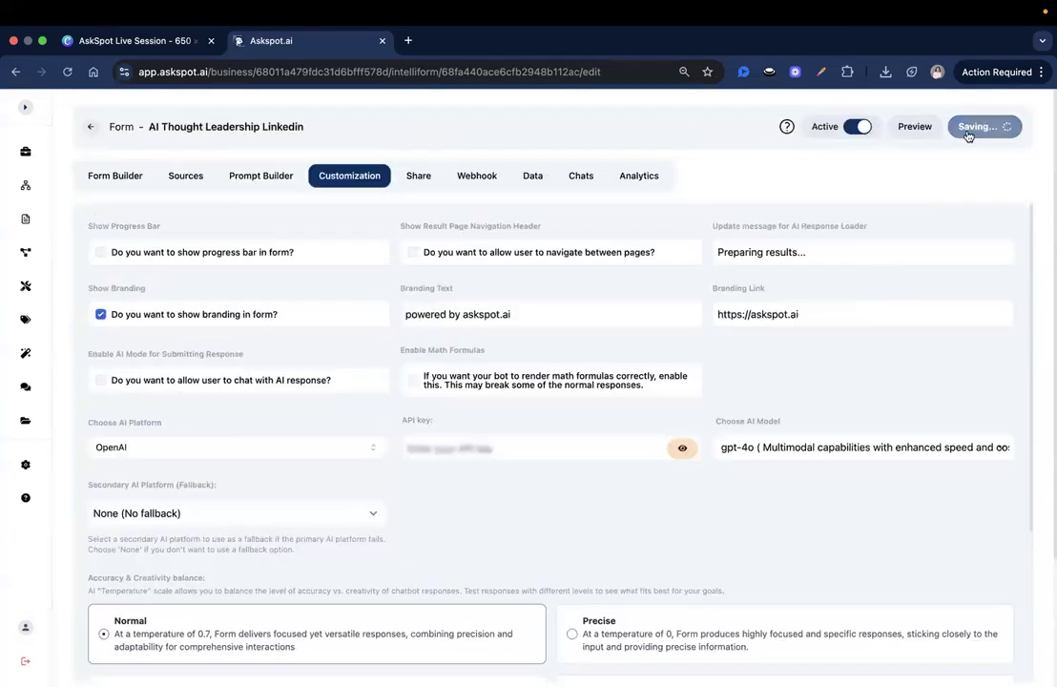
click(905, 127)
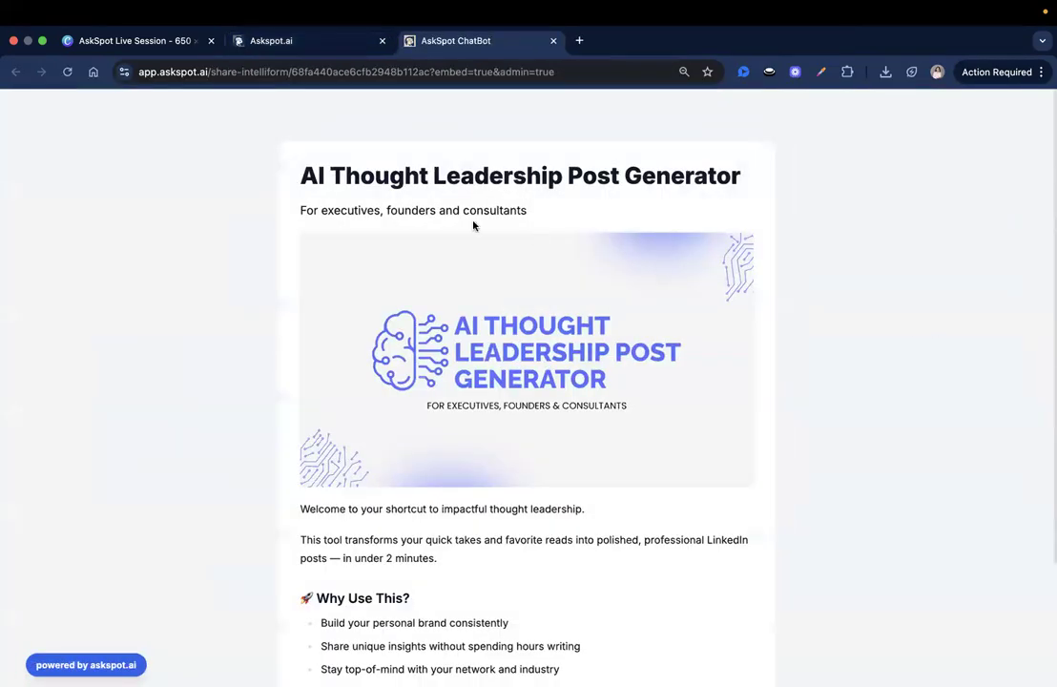
Step: Start the LinkedIn Post Generator form and enter the executive's name and title 'Director of HUman Resources'
scroll(573, 430, down, 3)
scroll(650, 570, down, 1)
click(713, 597)
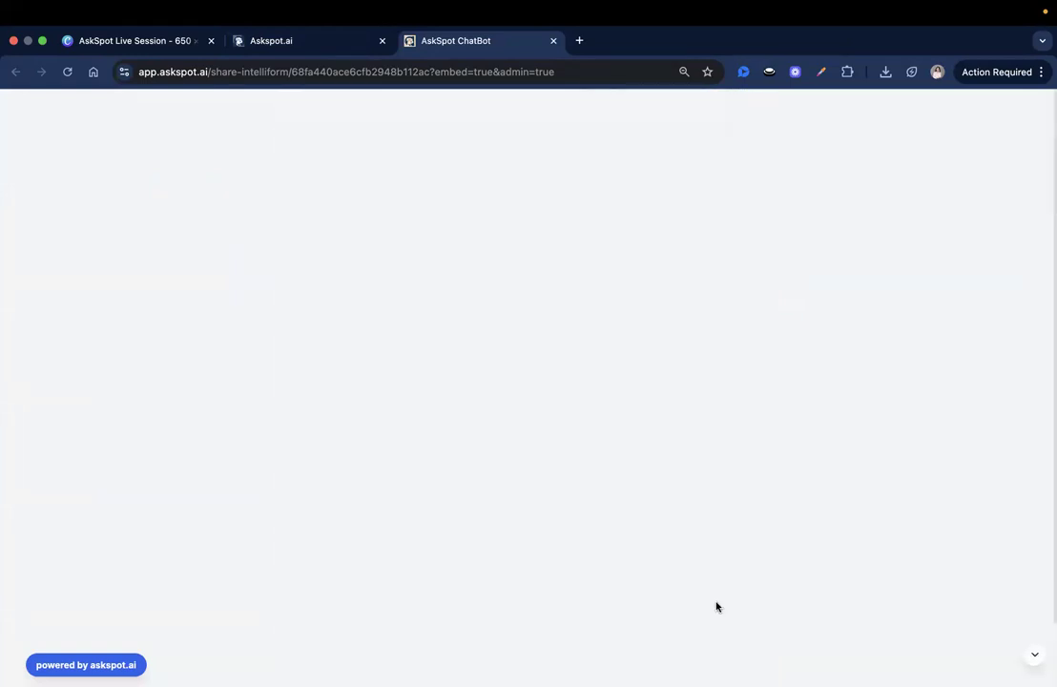
click(341, 223)
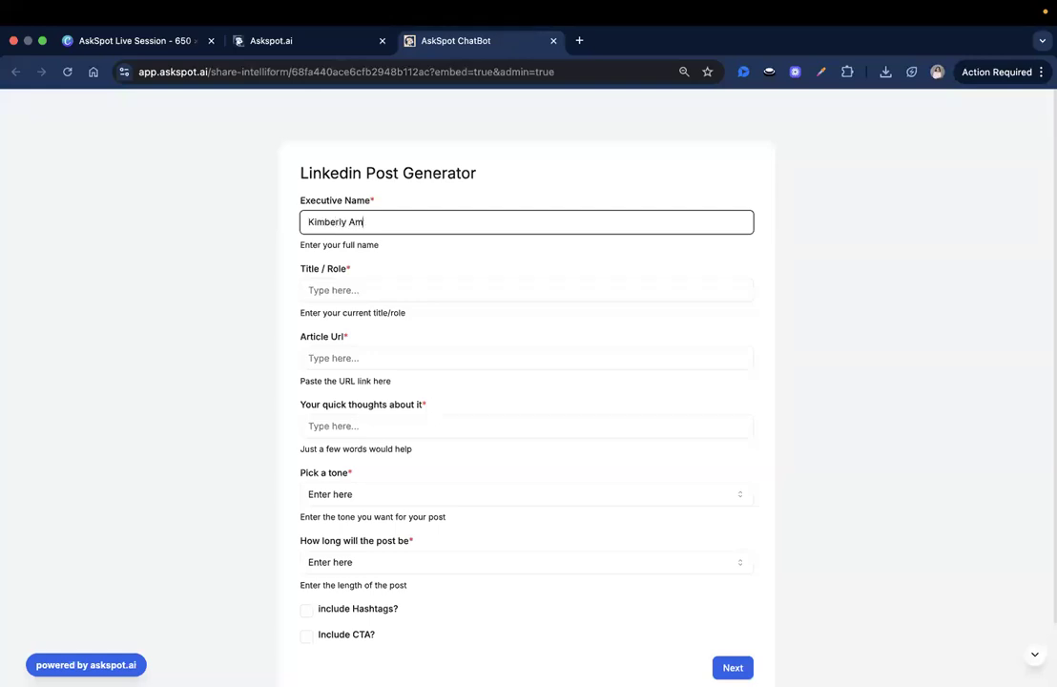
click(341, 294)
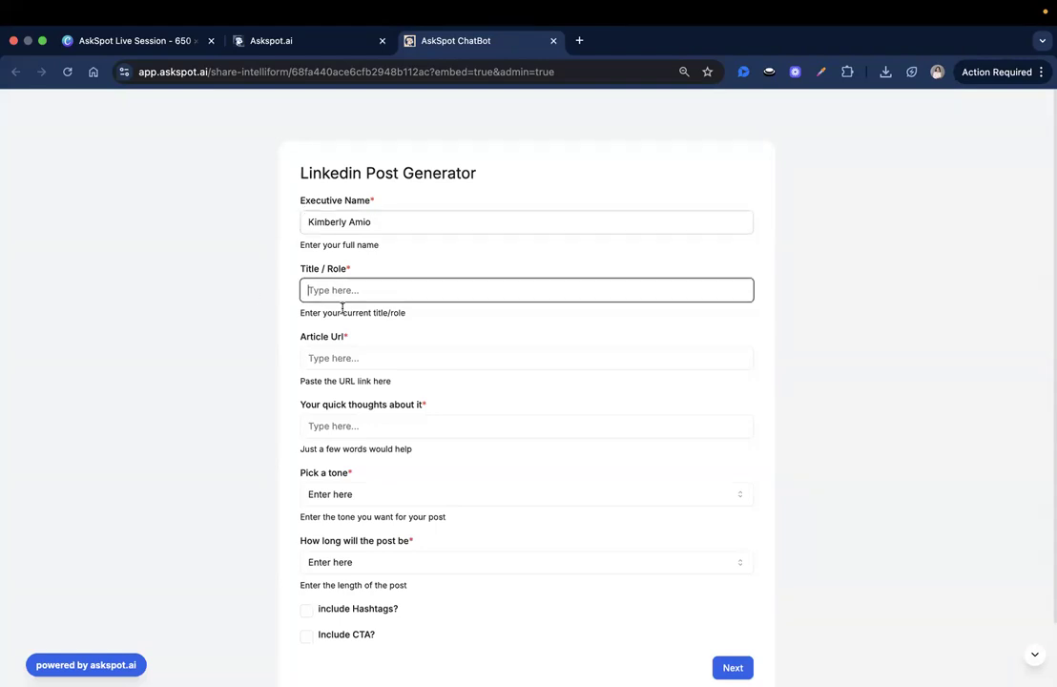
text(C)
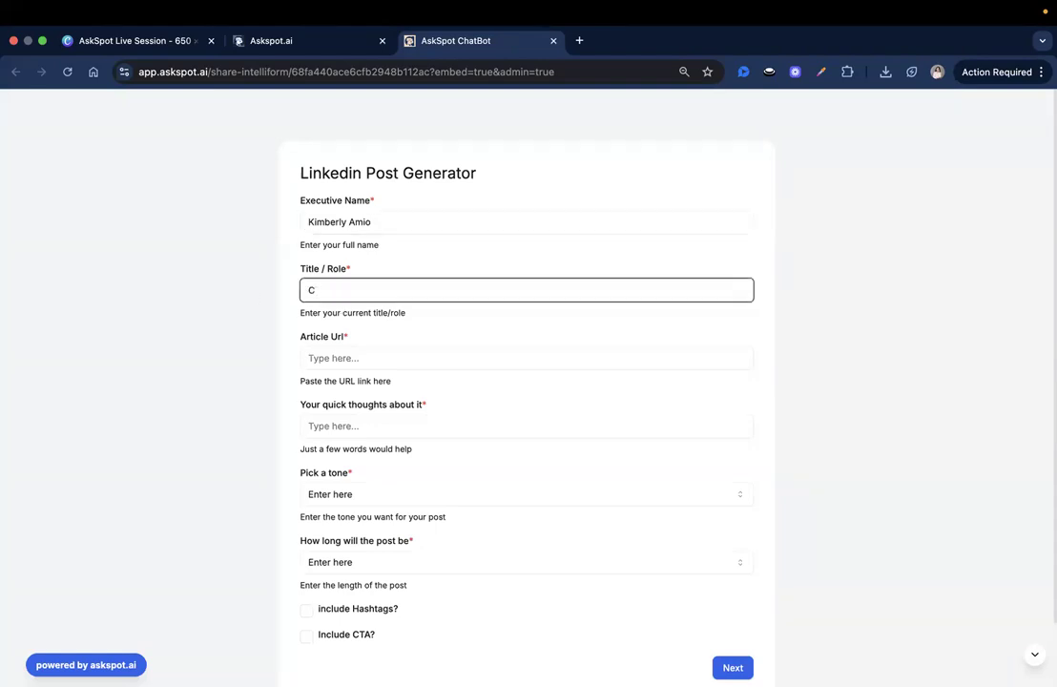
text(irector of HUman Resources)
Step: Move to the Article Url field and drag the Forbes article tab into this browser window
scroll(353, 335, down, 2)
click(269, 293)
key(Tab)
key(super+Tab)
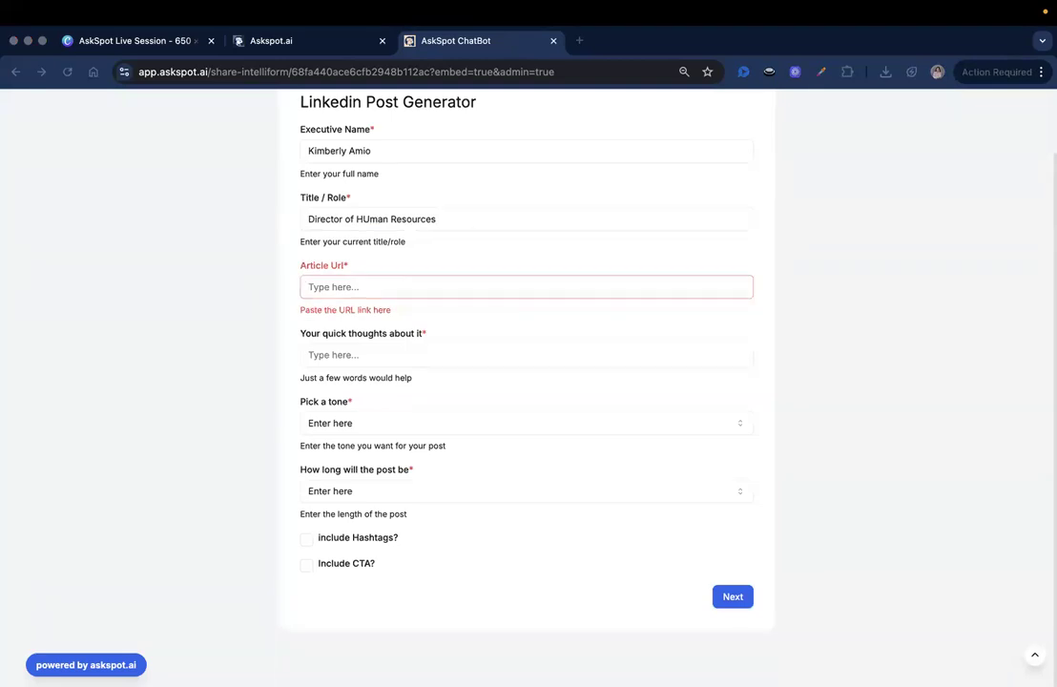
mouse_move(548, 25)
mouse_down()
mouse_move(535, 43)
mouse_move(509, 34)
mouse_move(534, 40)
mouse_up()
Step: Copy the Forbes 'AI And The Future Of Leadership' article link into AskSpot's Article Url field
scroll(432, 349, up, 5)
drag(113, 286, 203, 289)
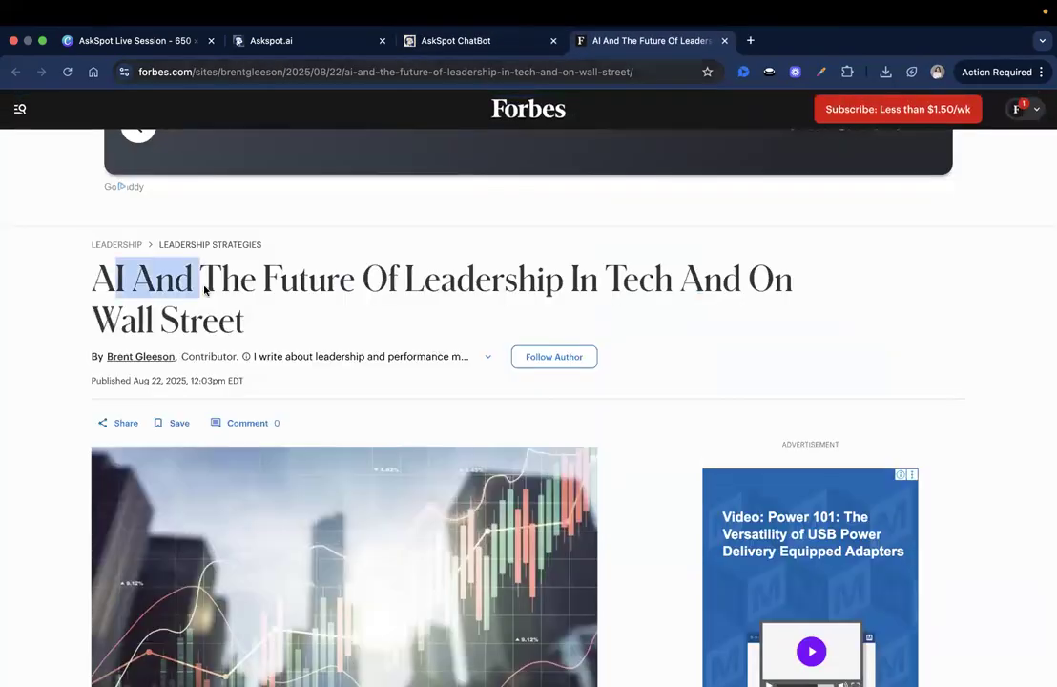
click(203, 289)
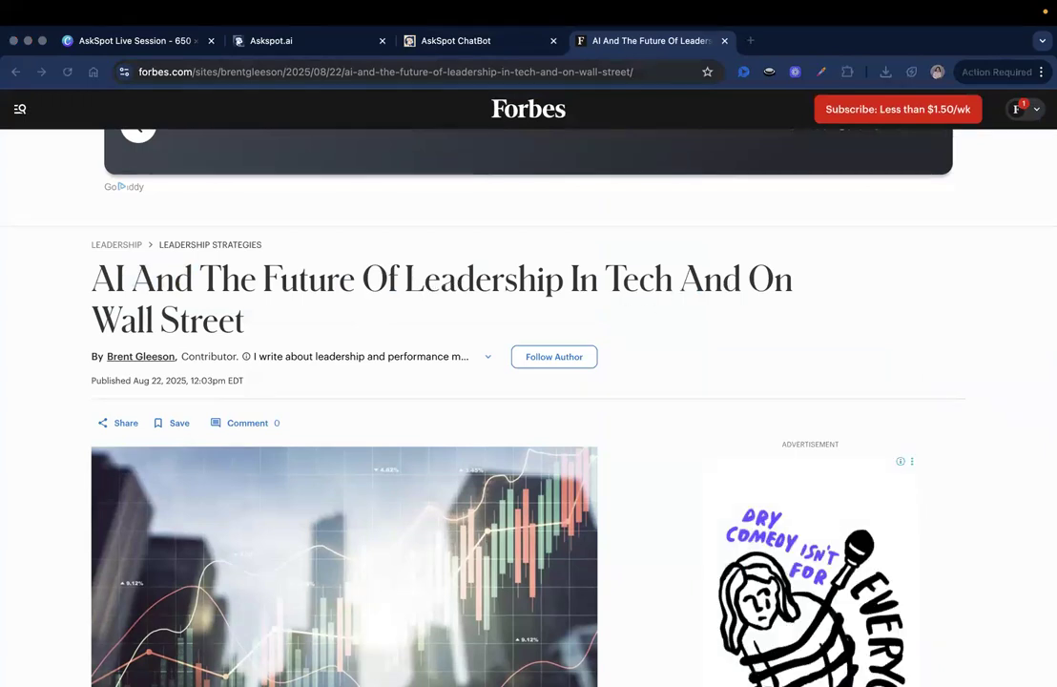
click(456, 65)
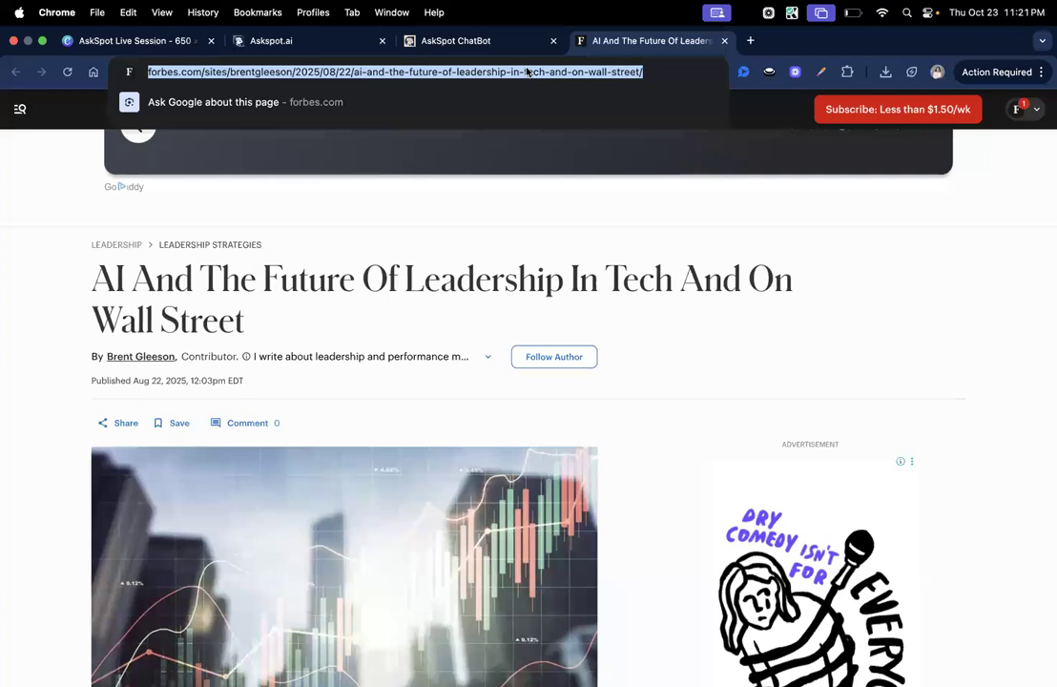
click(408, 40)
key(super+v)
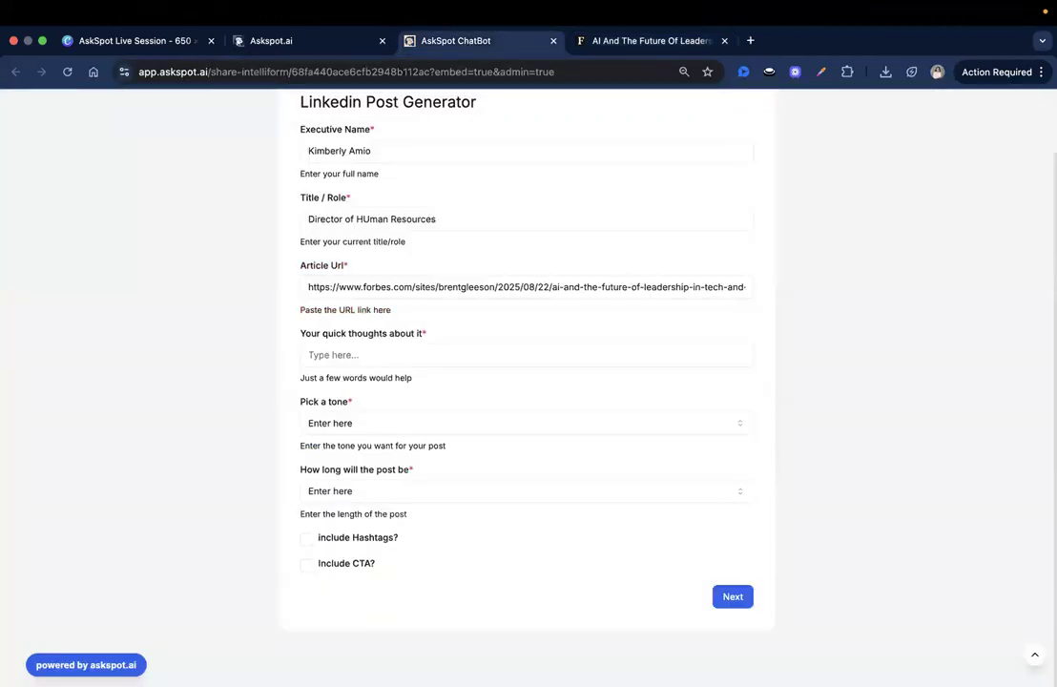
Step: Paste the prepared quick thoughts on AI leadership into the thoughts field and review them
click(448, 354)
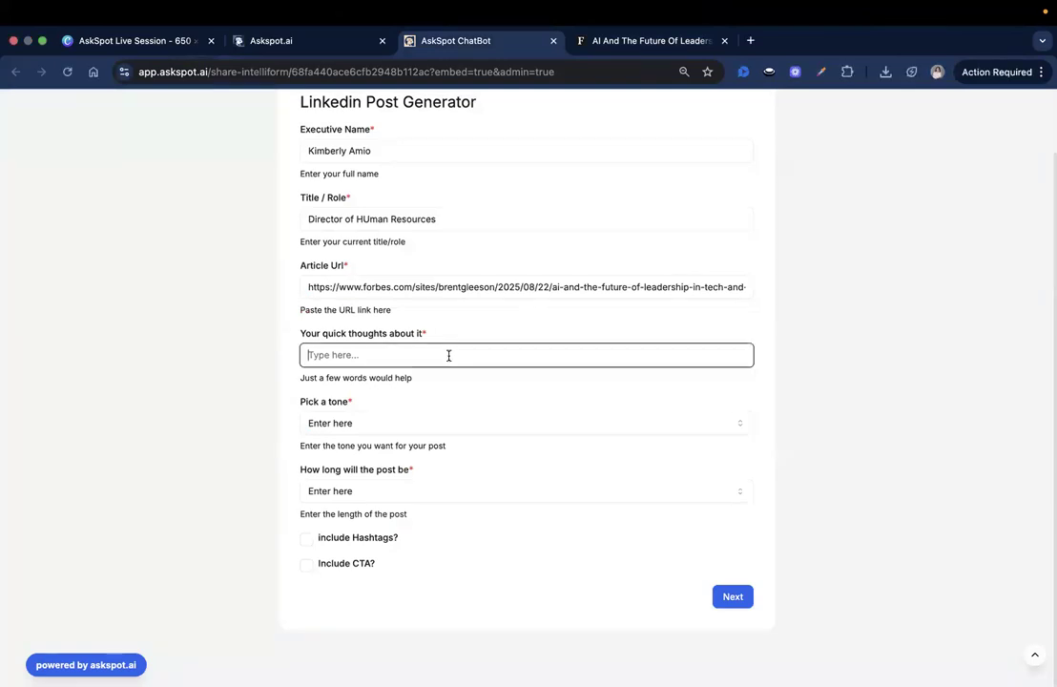
key(super+v)
drag(190, 353, 674, 364)
drag(476, 354, 546, 354)
drag(654, 357, 748, 381)
click(682, 357)
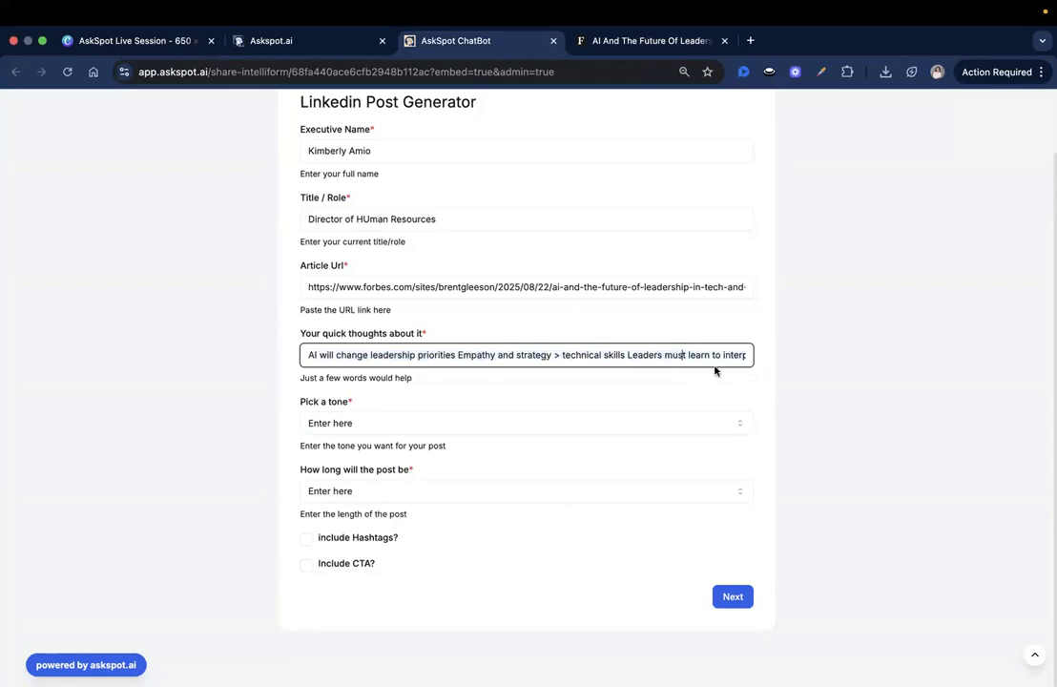
click(708, 375)
click(725, 358)
drag(708, 355, 783, 354)
click(658, 401)
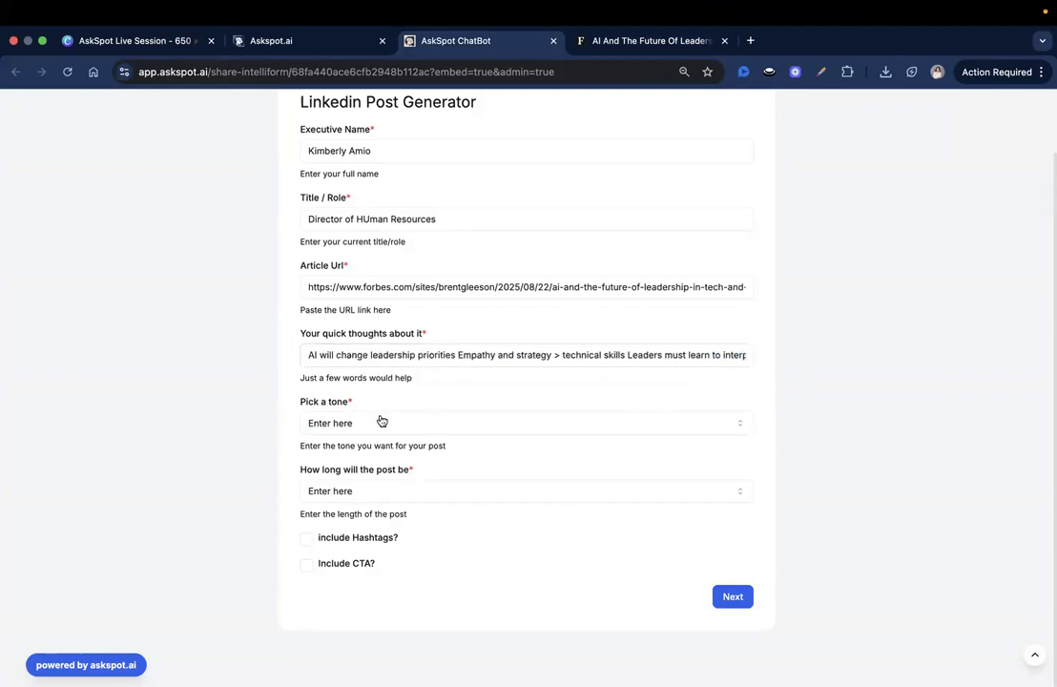
Step: Choose a Bold tone and 300-word length, tick Include CTA?, and submit the form
click(349, 426)
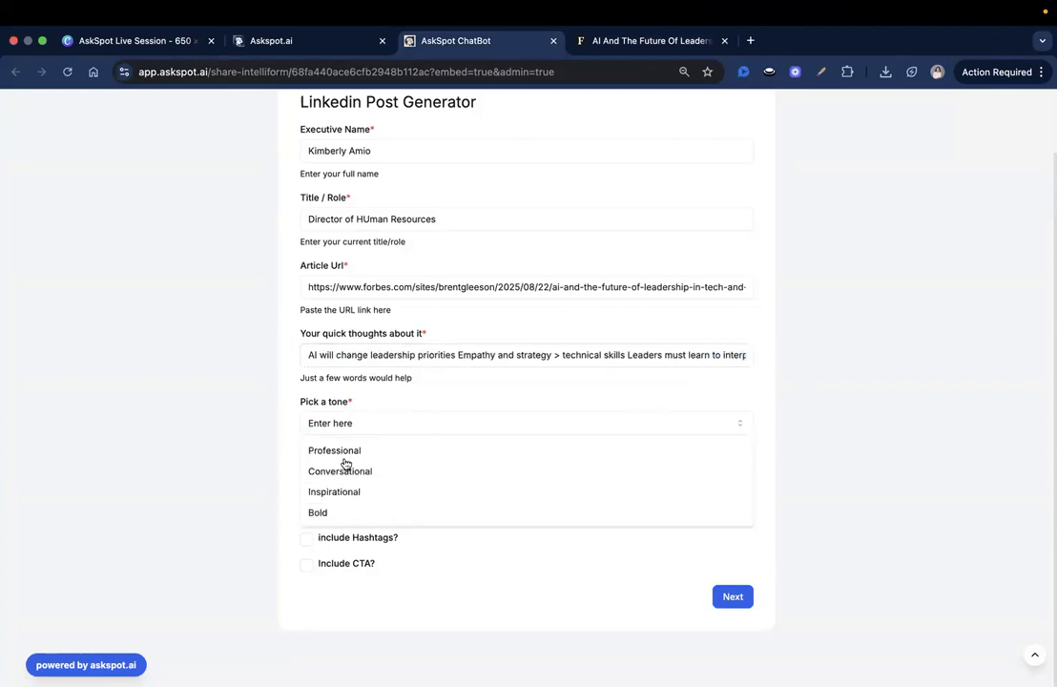
click(317, 513)
click(340, 450)
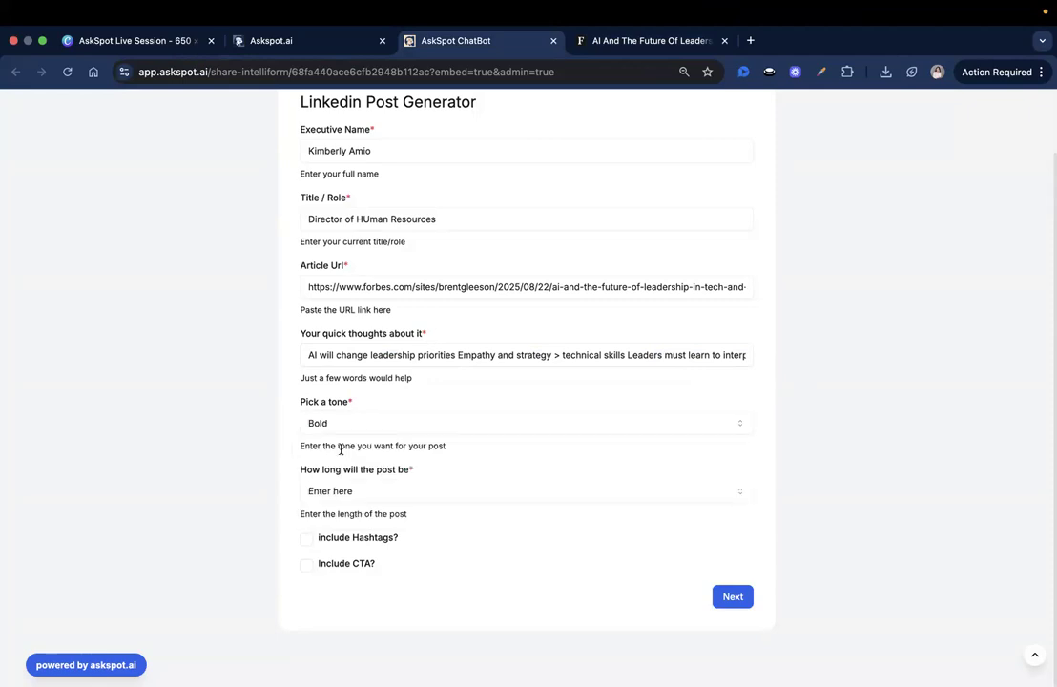
click(342, 494)
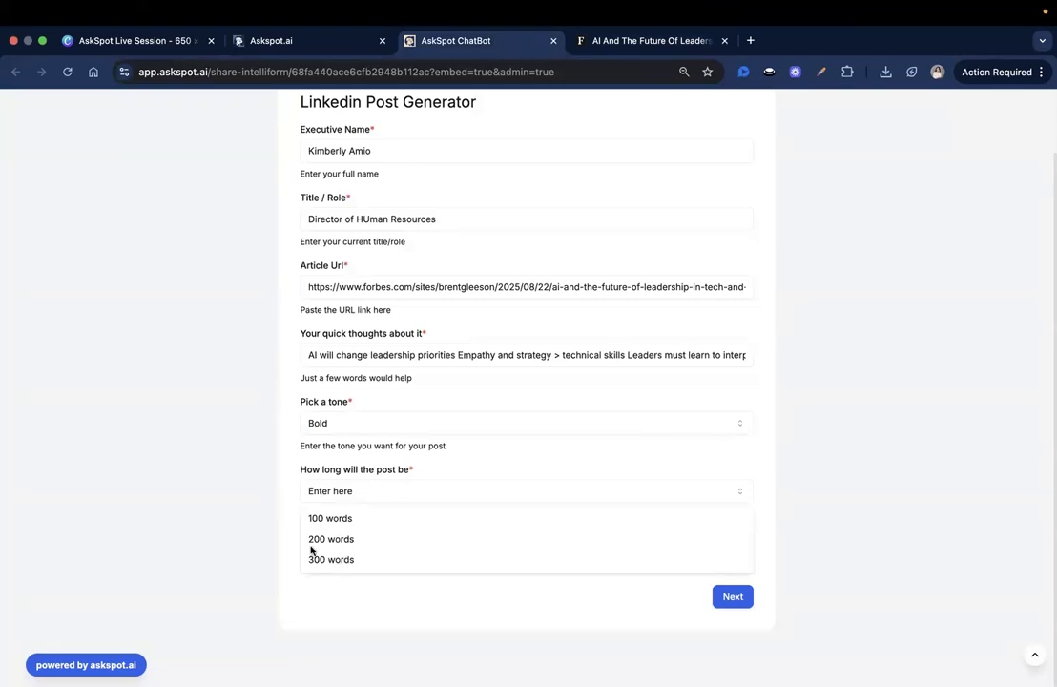
click(332, 560)
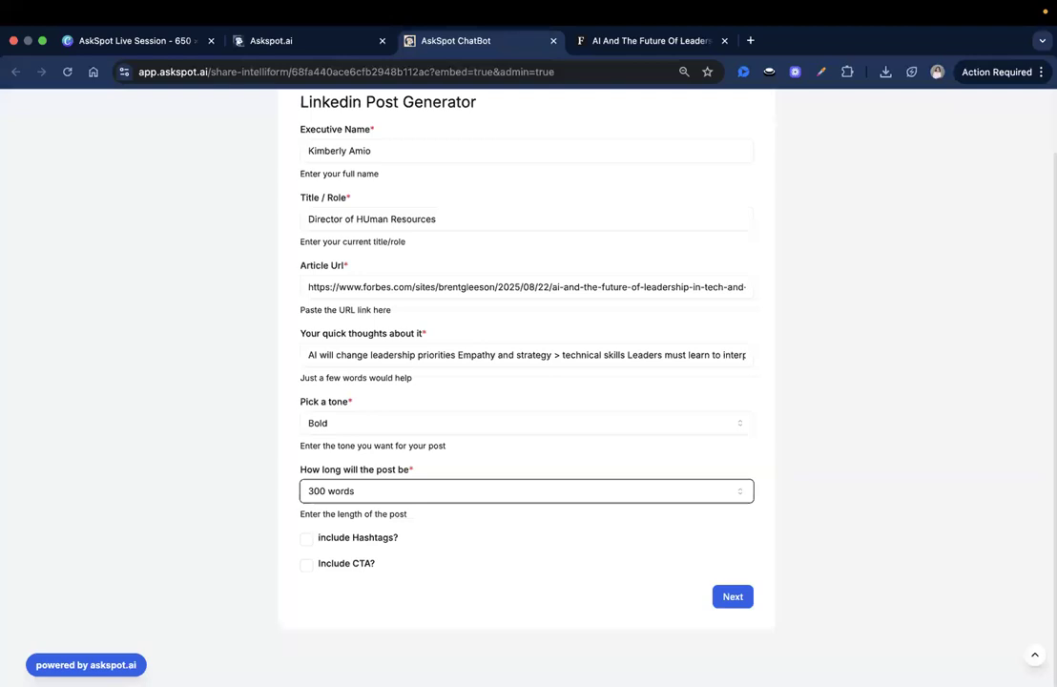
click(306, 564)
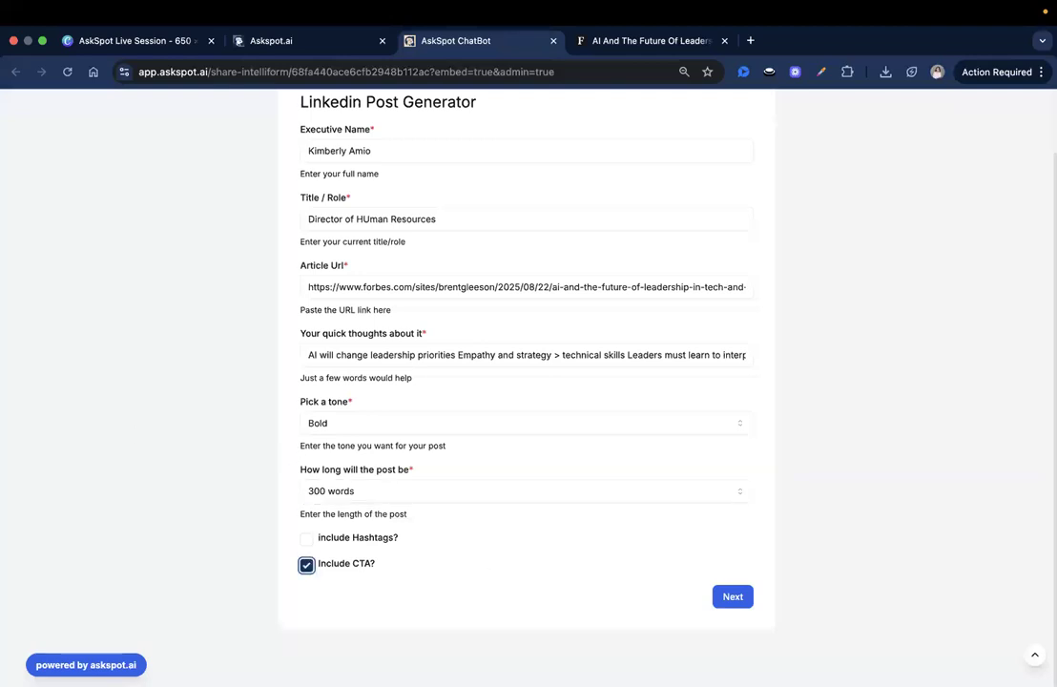
click(732, 596)
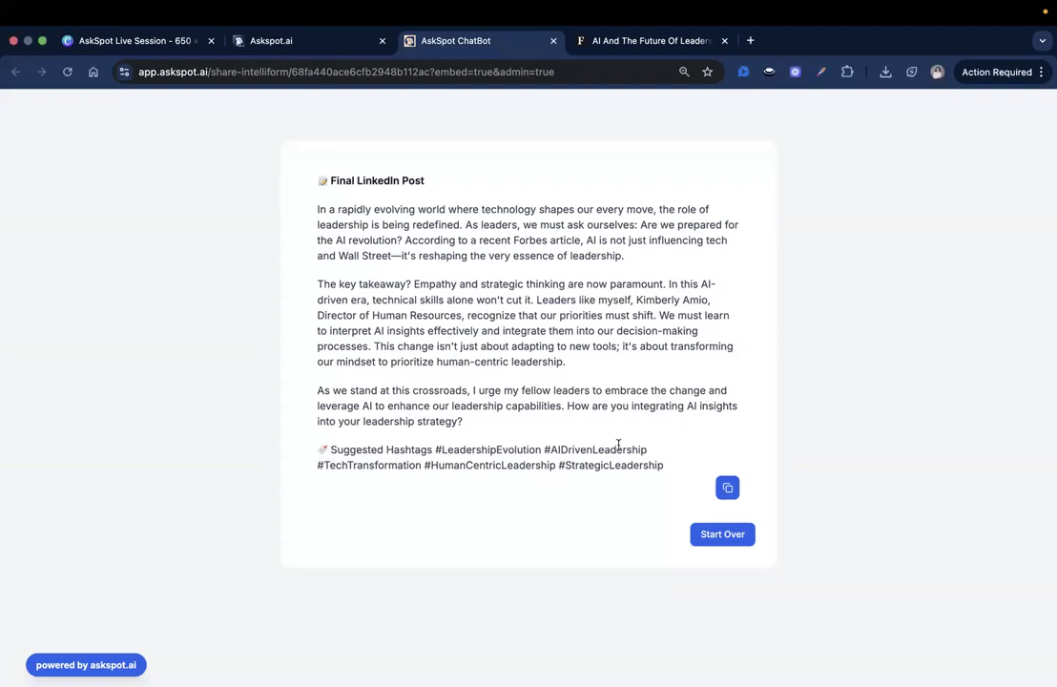
Step: Review the generated Final LinkedIn Post and its suggested hashtags
drag(683, 465, 313, 459)
click(309, 456)
click(349, 42)
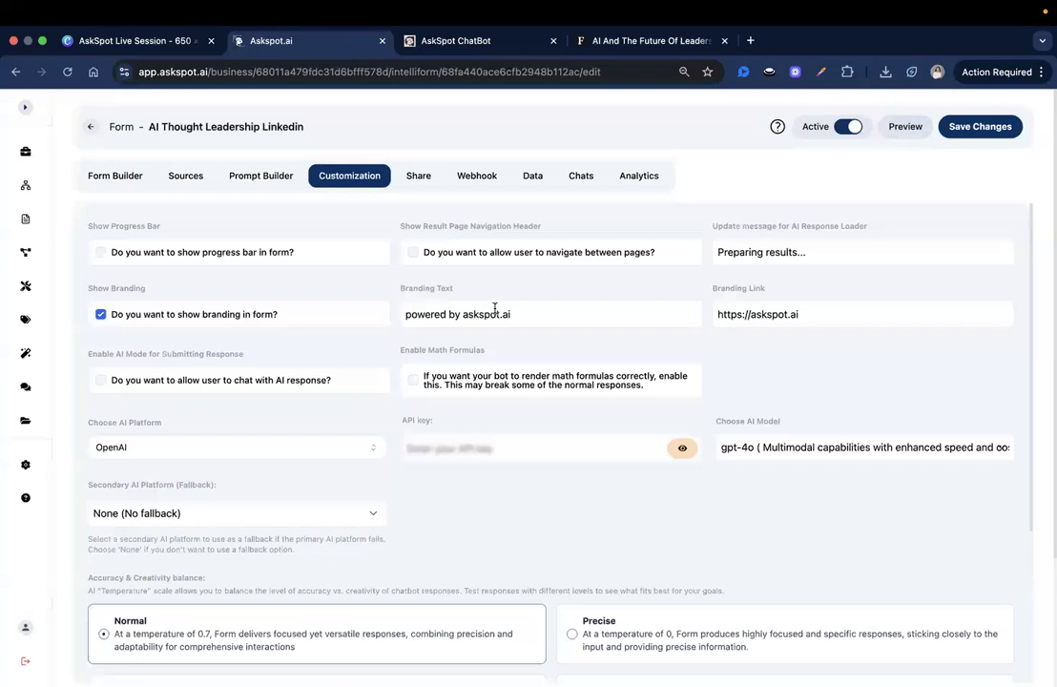
click(456, 40)
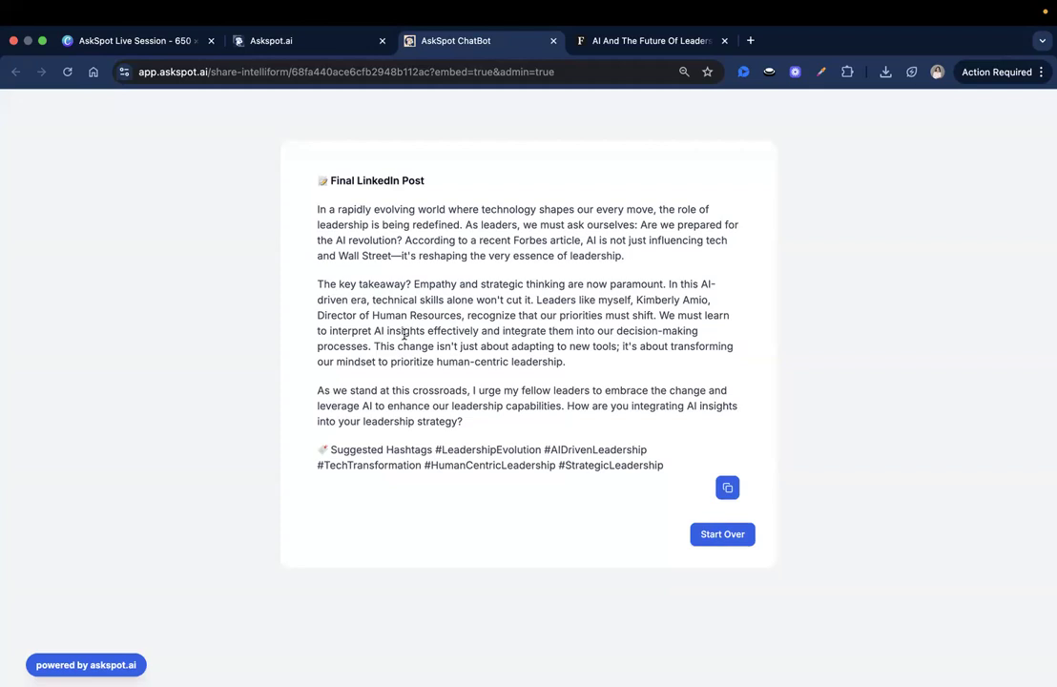
Step: Return to the form's Customization settings showing OpenAI gpt-4o with Normal balance
click(257, 41)
scroll(477, 347, down, 5)
scroll(477, 347, up, 5)
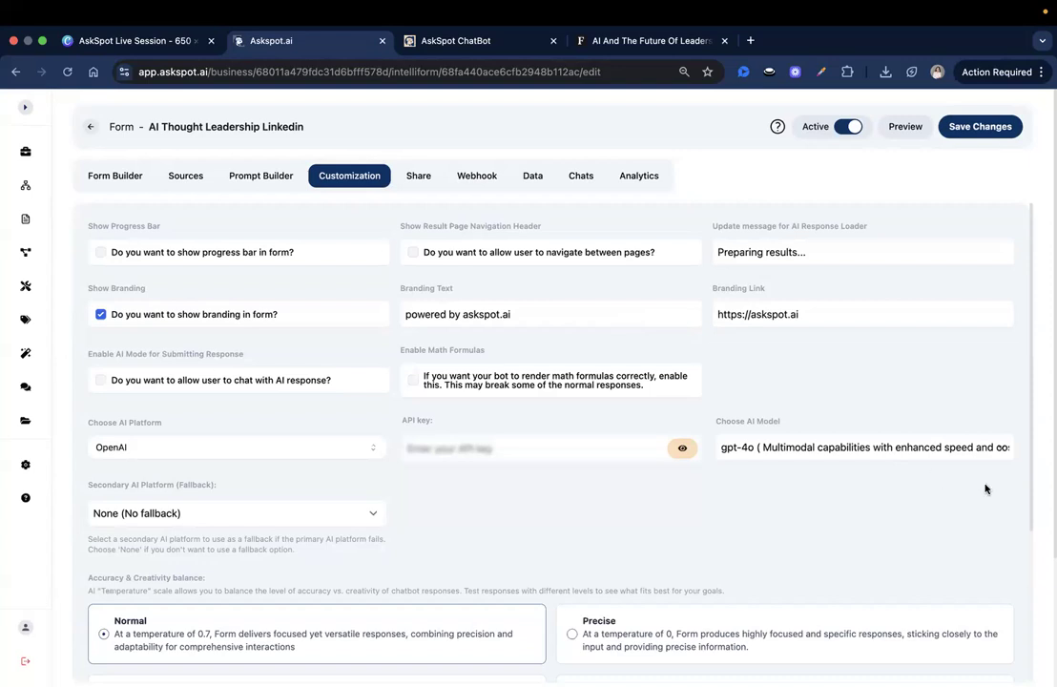
Step: Go to skool.com/askspot and follow 'Schedule a 1 on 1 call' to the TidyCal AskSpot Onboarding page
click(746, 40)
text(sko)
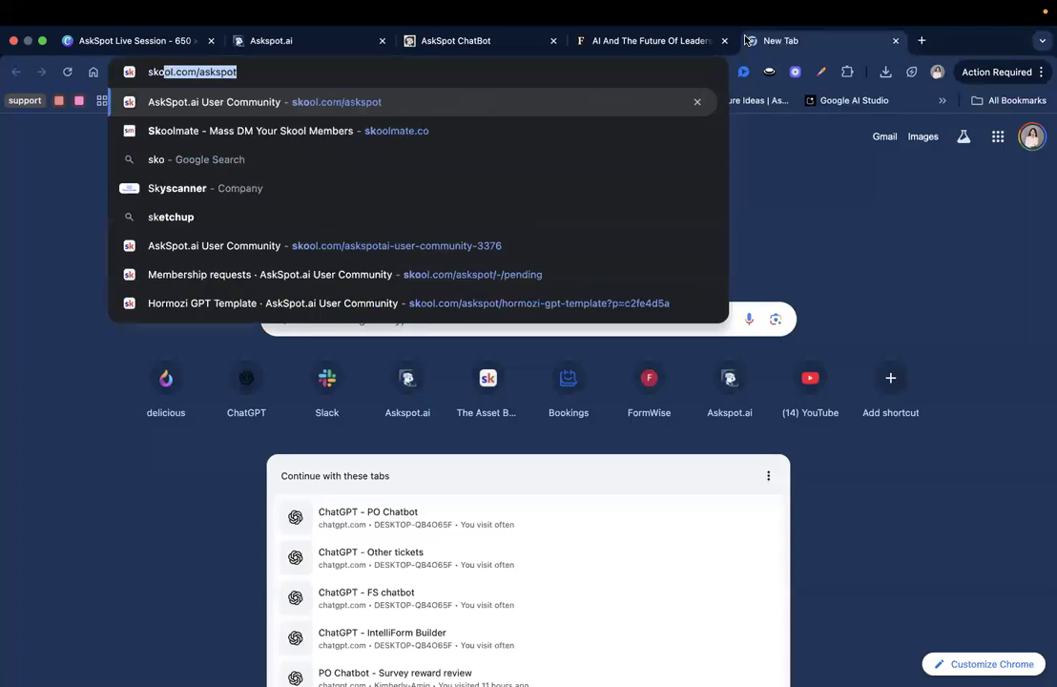
key(Return)
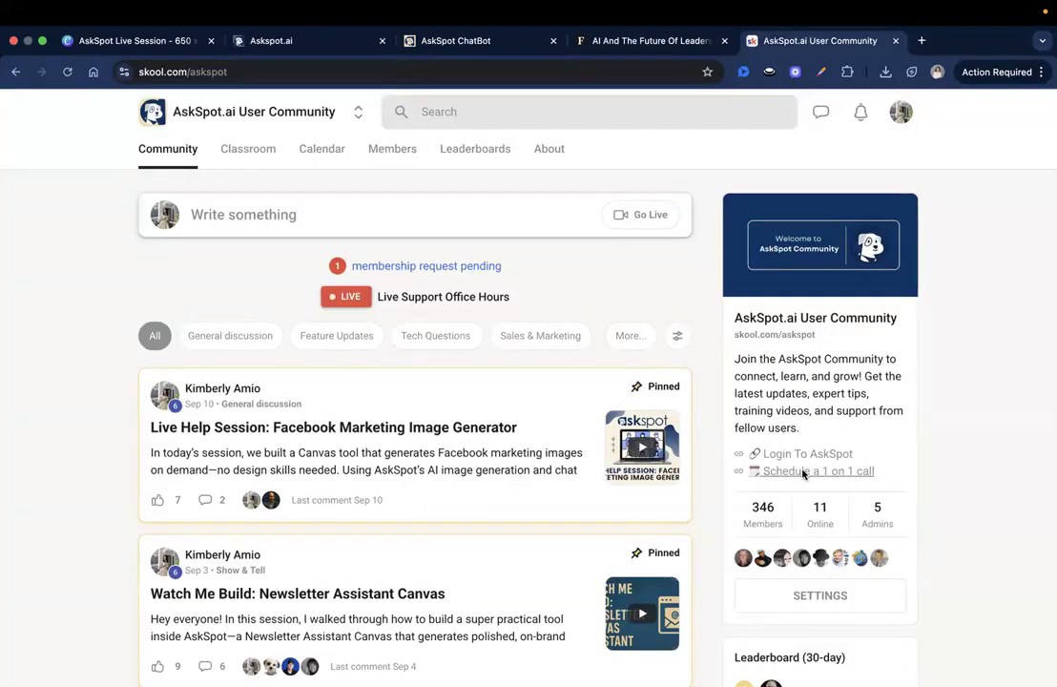
scroll(803, 474, down, 1)
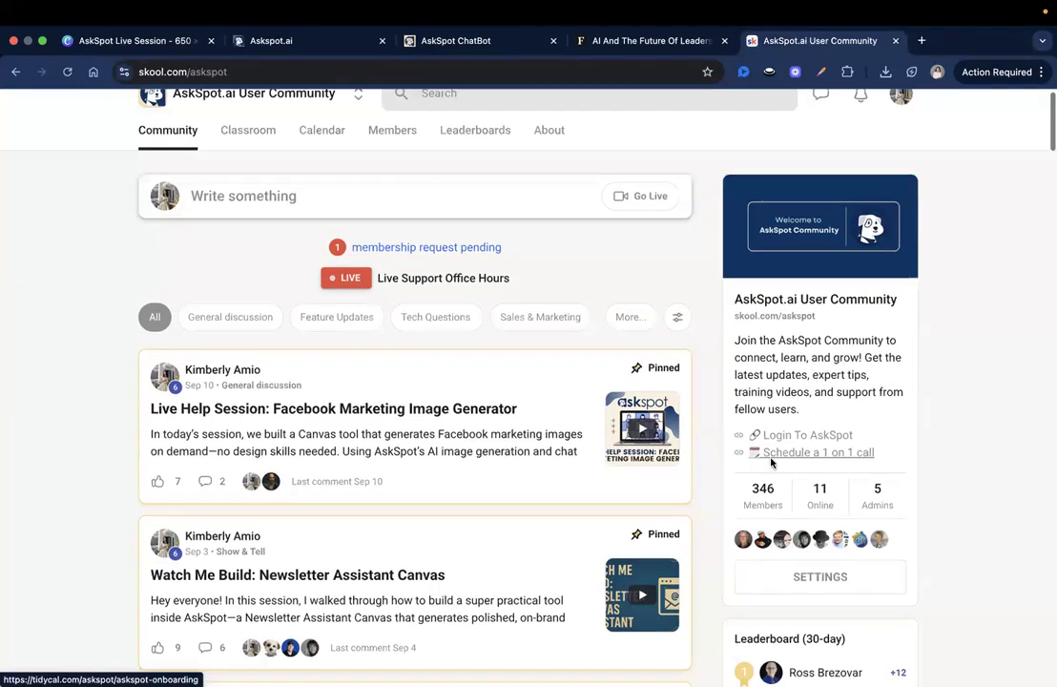
click(862, 454)
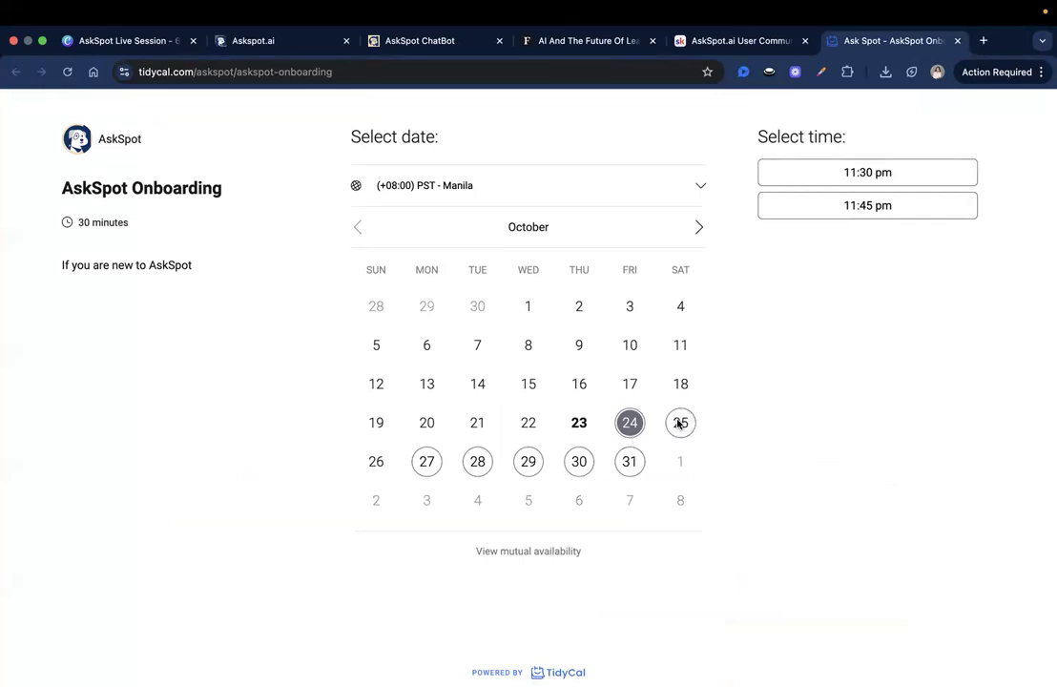
click(671, 188)
click(787, 418)
Step: Return to the AskSpot.ai User Community and scroll through its pinned posts and 30-day leaderboard
click(755, 44)
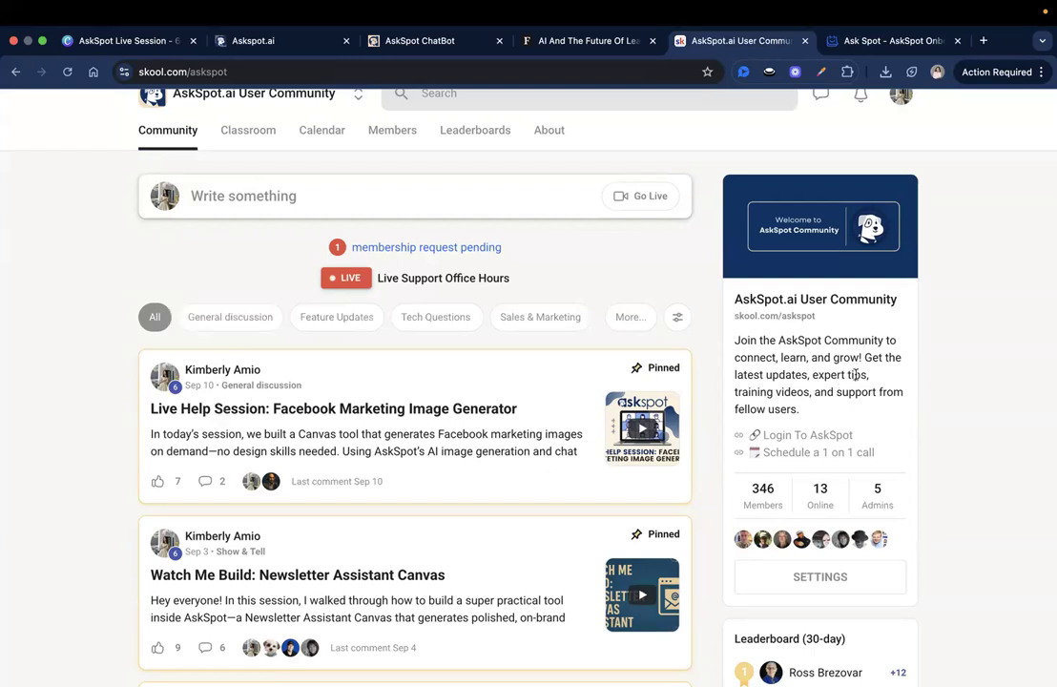
scroll(691, 495, down, 5)
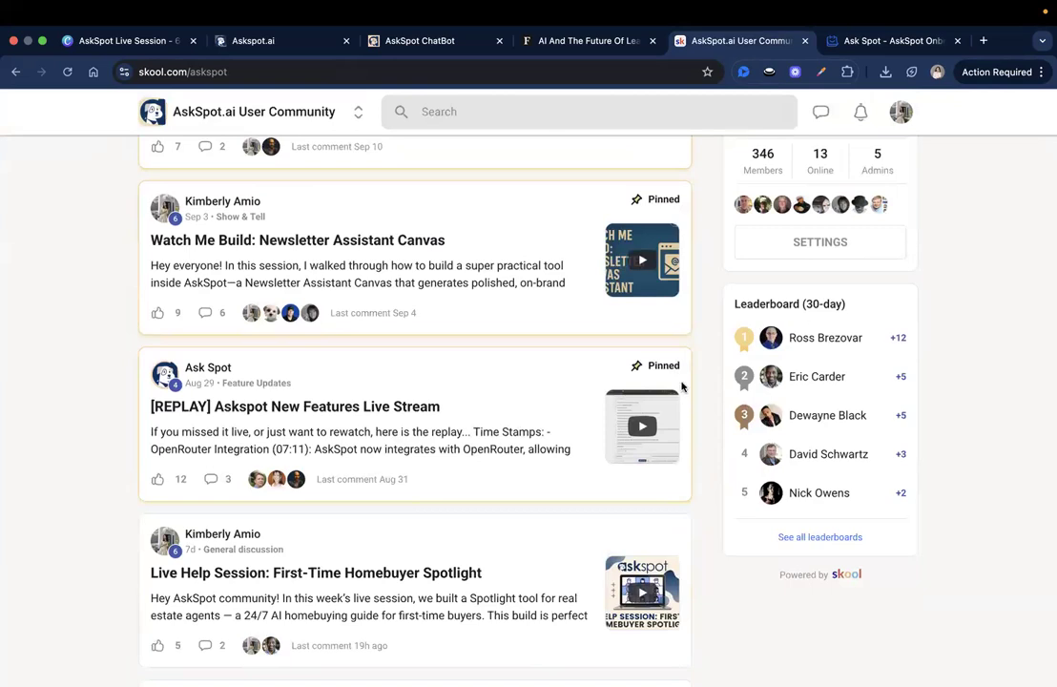
scroll(637, 368, up, 1)
scroll(637, 368, up, 3)
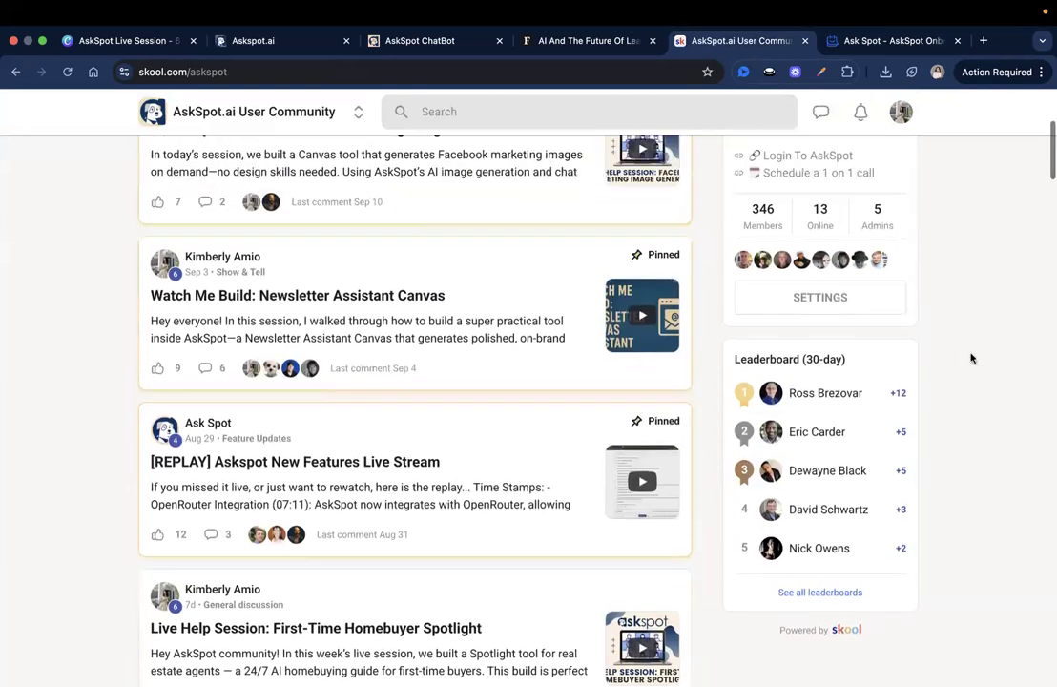